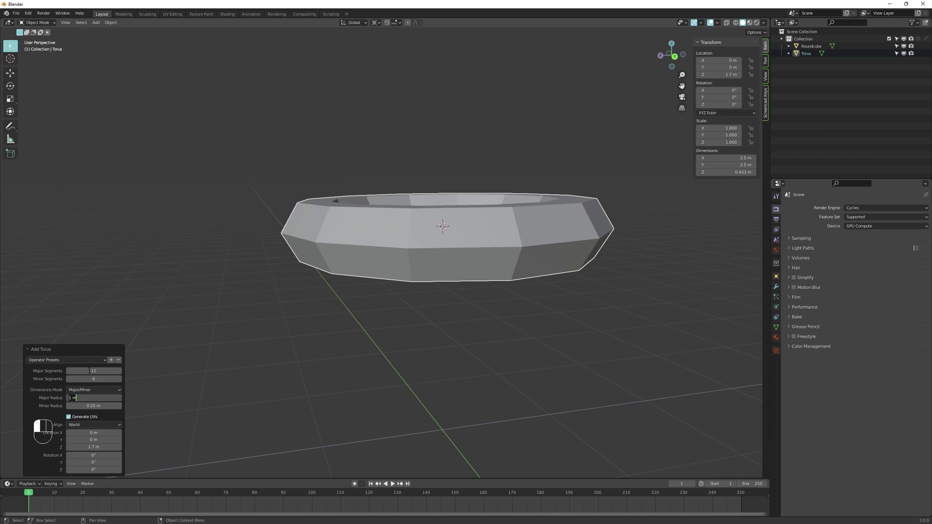
- Rotate the torus 90° about the X axis so it stands upright
text(r)
text(x)
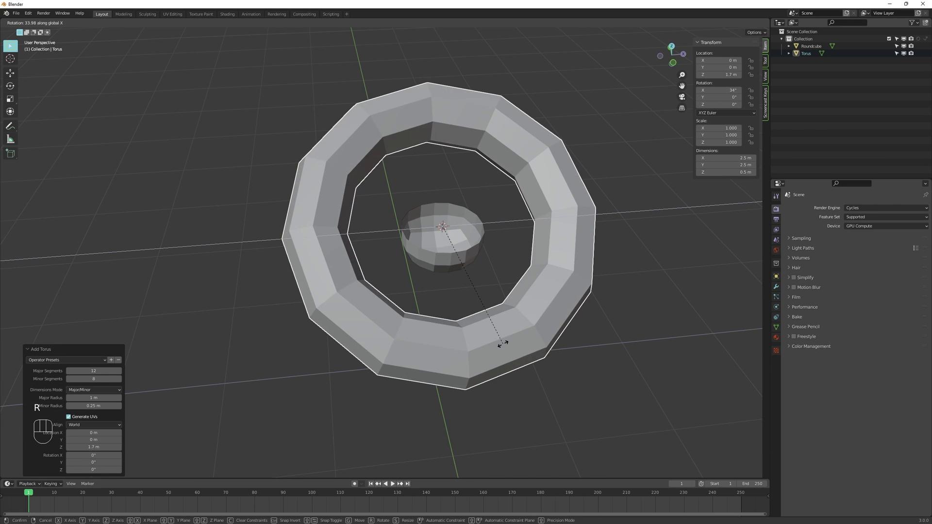
text(90)
key(Return)
- Scale the torus mesh down uniformly in Edit Mode to a factor of about 0.19
middle_drag(506, 348, 657, 285)
key(Tab)
key(s)
click(465, 263)
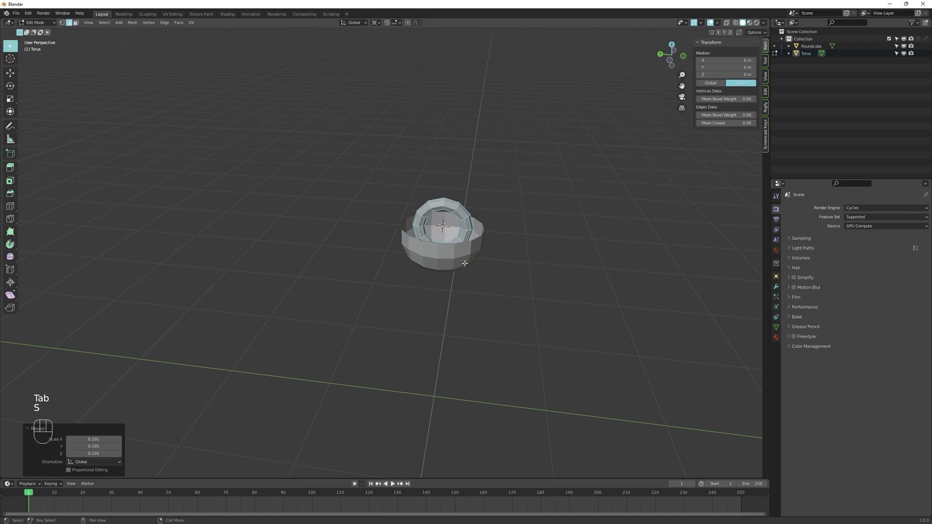
- Move the torus about 0.54 m along Y so it sits beside the bowl
key(g)
middle_click(500, 237)
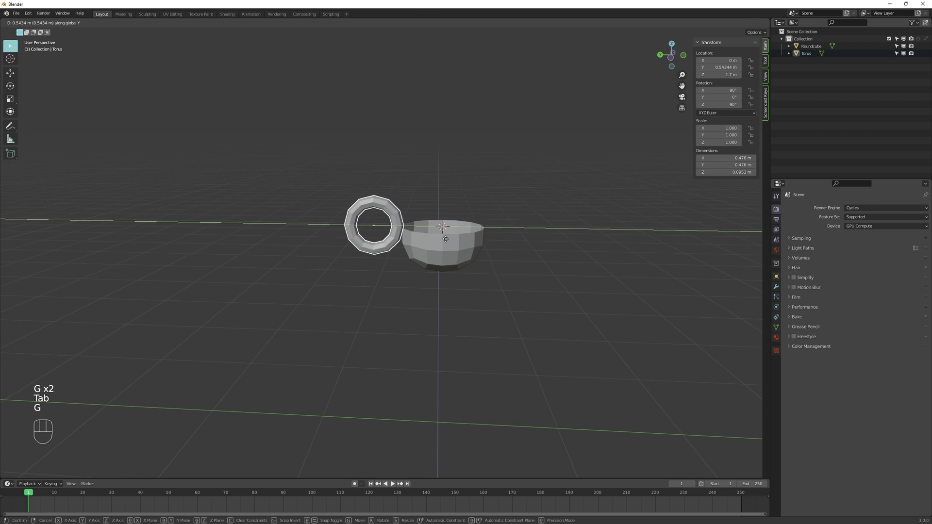
click(446, 239)
- Delete the torus faces facing the bowl, leaving an open C-shaped handle
alt+shift+click(381, 215)
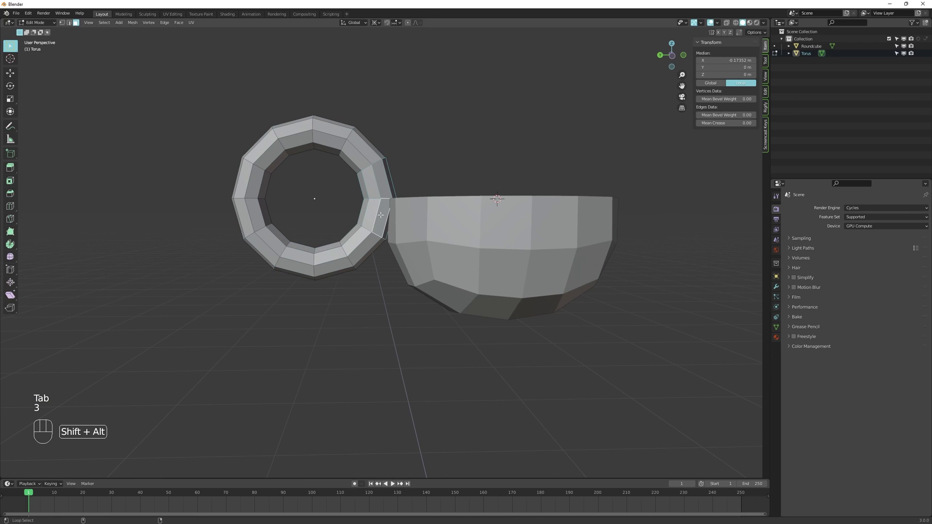
key(x)
click(380, 215)
click(366, 152)
key(alt+a)
key(Tab)
- Lower the handle about 0.15 m along Z and move it towards the bowl
key(g)
key(g)
click(368, 227)
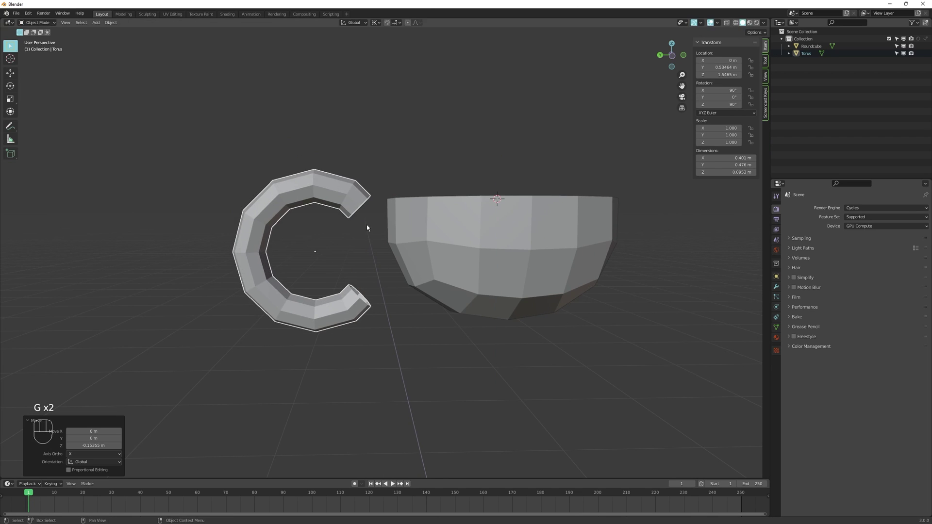
key(g)
click(406, 228)
- Scale the whole handle mesh down and rotate it to follow the bowl's side
key(Tab)
key(a)
key(s)
click(481, 246)
key(r)
click(479, 243)
- Move the handle against the bowl so its open ends meet the wall
key(g)
middle_drag(466, 228, 474, 194)
click(475, 223)
key(g)
click(444, 260)
key(r)
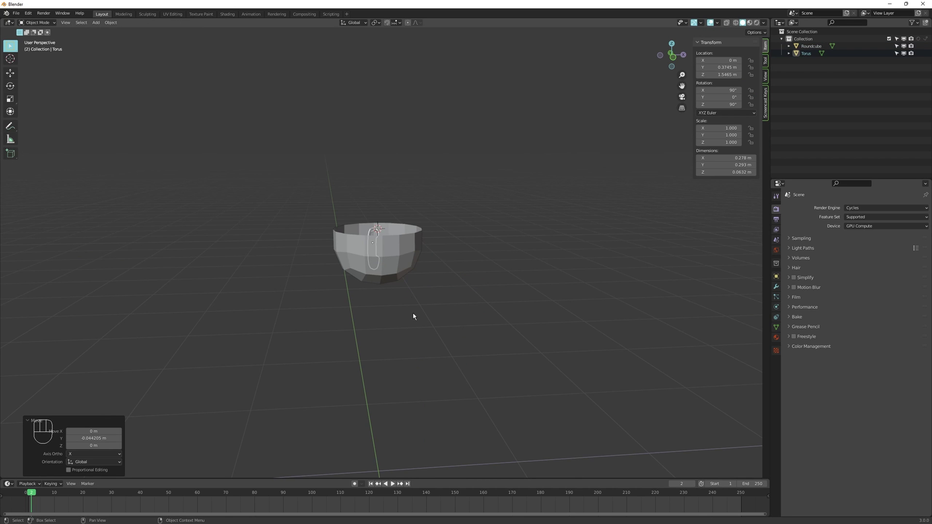
- Duplicate the bowl straight down along Z and regenerate the copy as a full round cube of radius 1
click(380, 244)
key(shift+d)
key(z)
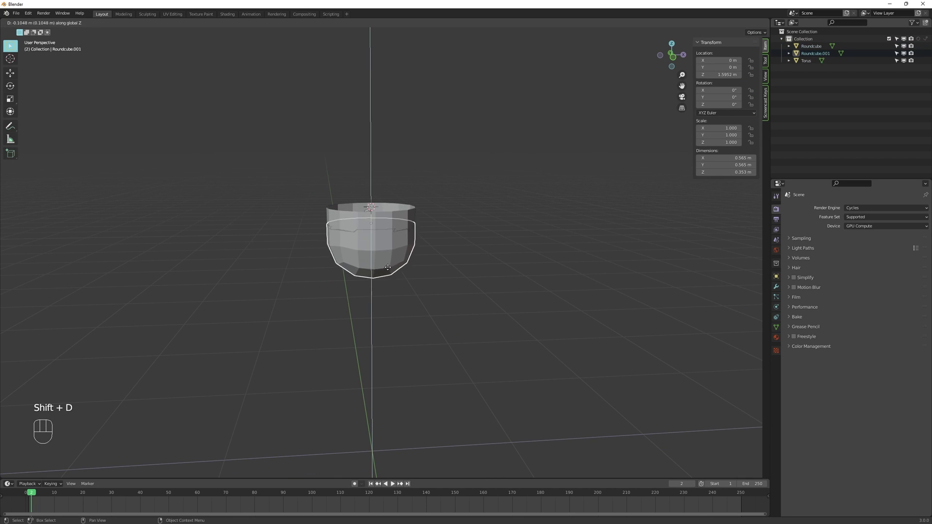
click(389, 314)
right_click(389, 312)
click(389, 312)
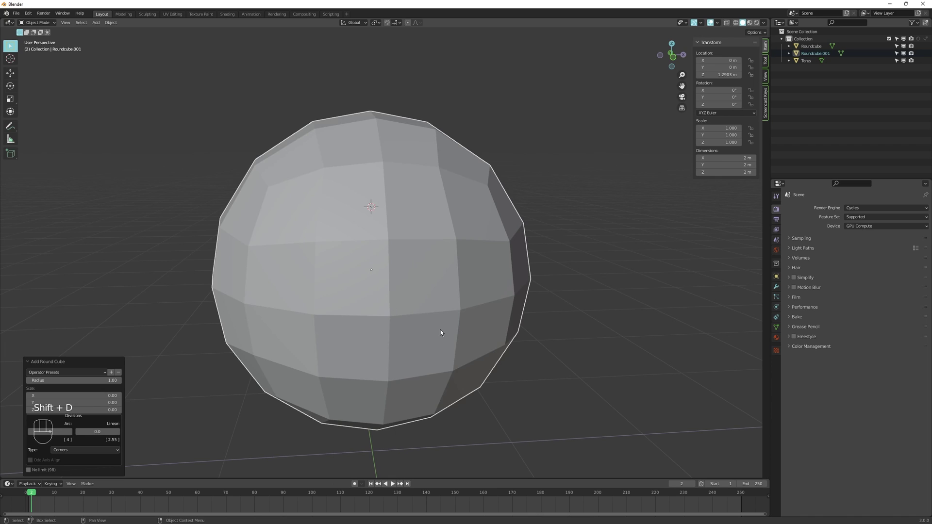
- Scale the new sphere's mesh to about 0.3 and move it down about 0.19 m along Z beneath the bowl
key(Tab)
click(531, 320)
key(s)
click(418, 296)
key(g)
middle_click(430, 306)
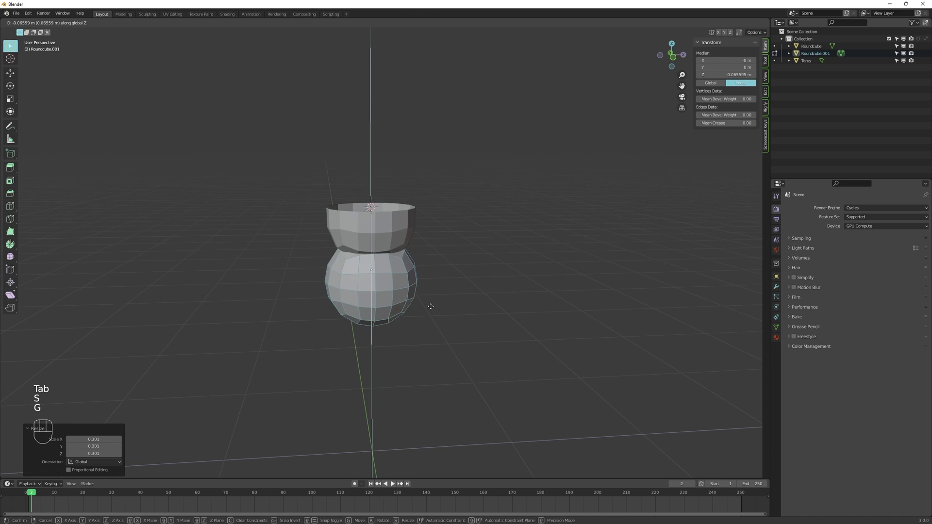
click(430, 332)
shift+middle_drag(430, 332, 414, 317)
- Duplicate the sphere's mesh about 0.33 m straight down along Z
key(shift+d)
key(z)
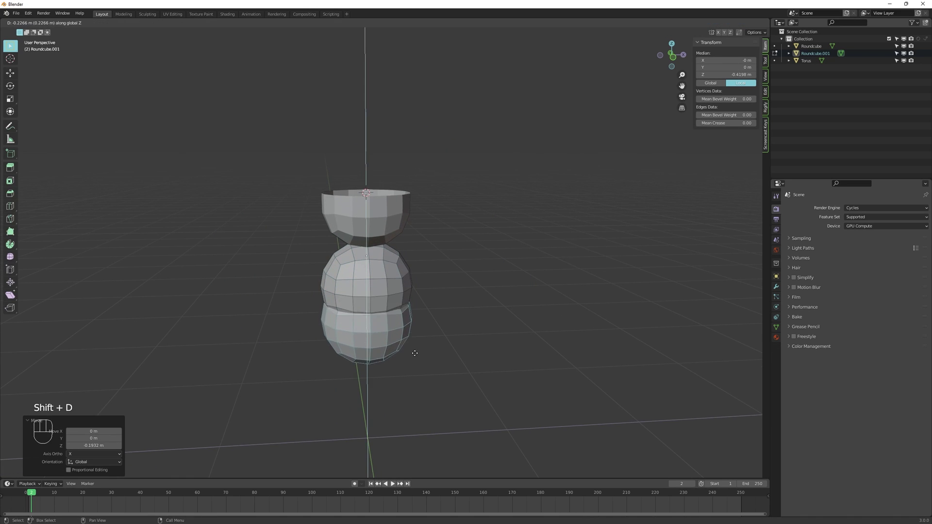
click(414, 365)
click(414, 365)
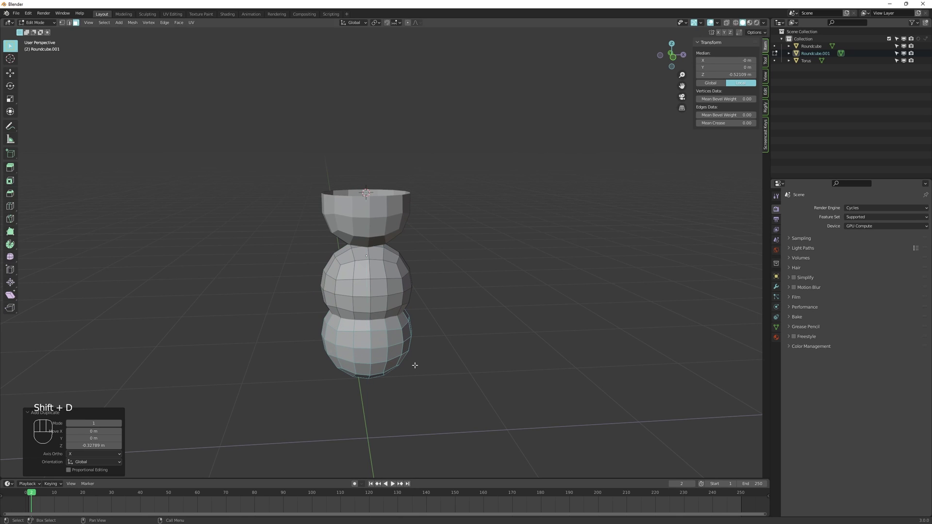
- Delete the lower sphere's top and the upper sphere's bottom, leaving a dome above an open half-sphere
middle_drag(409, 343, 394, 320)
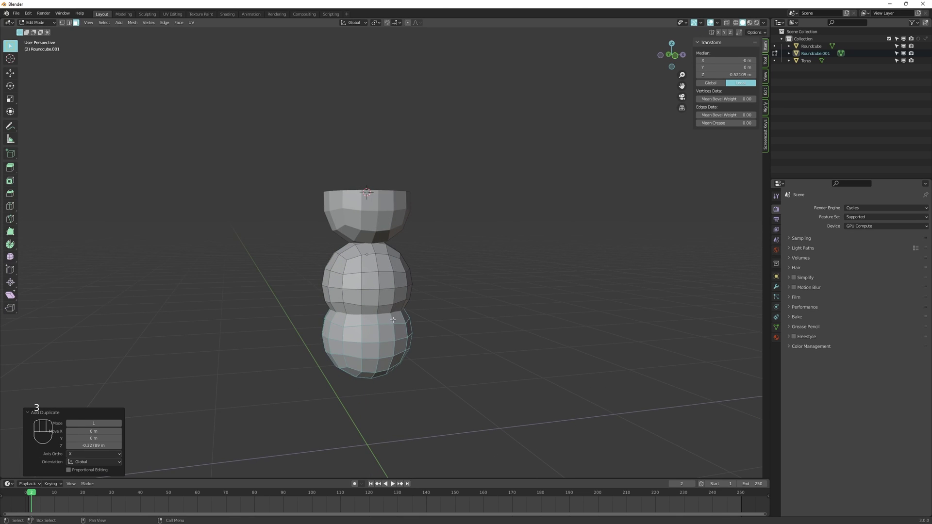
key(x)
click(393, 320)
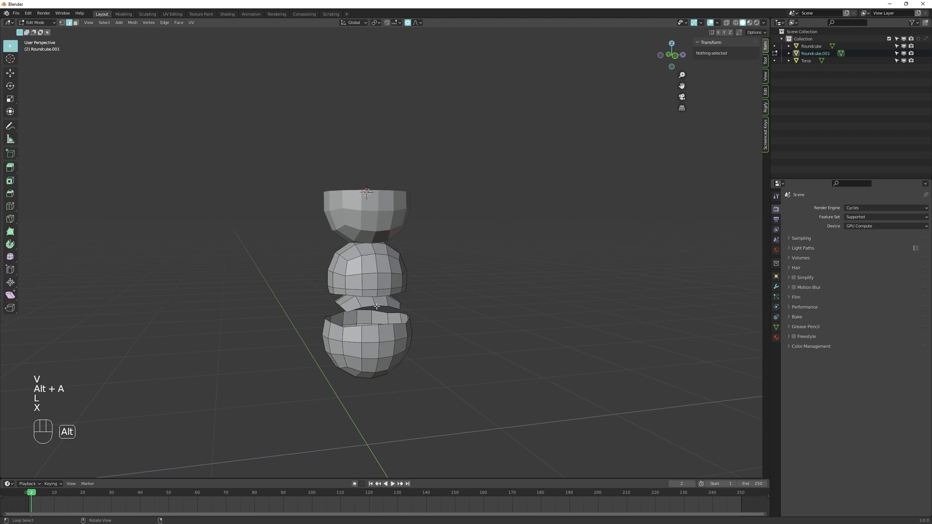
key(l)
key(x)
click(376, 303)
alt+middle_drag(375, 303, 422, 302)
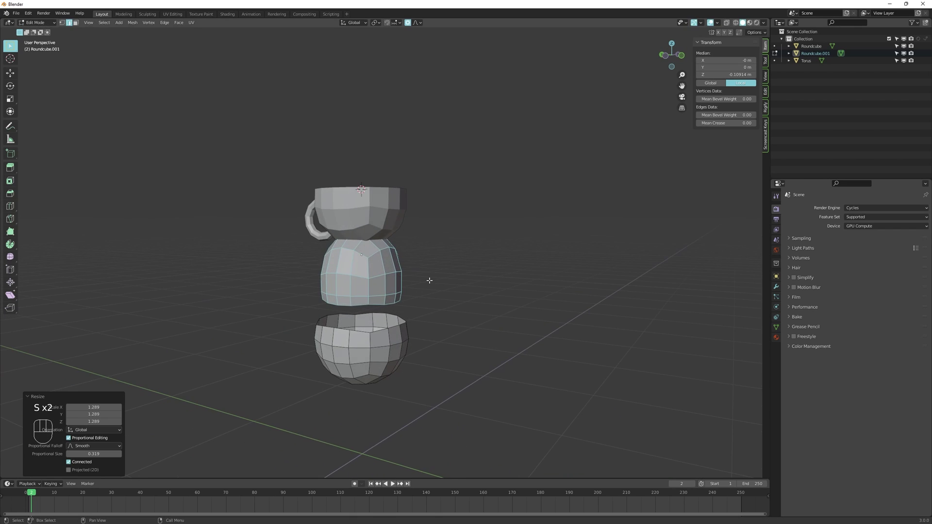
- Undo the last resize of the upper dome and scale it again with proportional editing
key(ctrl+z)
key(s)
scroll(430, 274, up, 1)
- Move the lower half-sphere up along Z around the dome's base and adjust its size and position
key(alt+a)
key(l)
key(g)
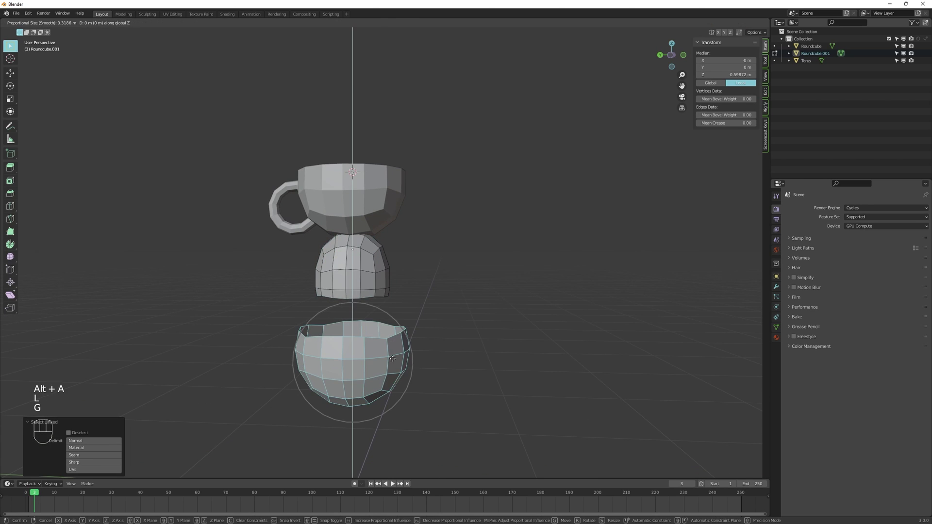
click(397, 321)
key(s)
click(418, 326)
key(g)
- Add a level 2 subdivision surface to the egg-shaped body and shade it smooth
key(ctrl+2)
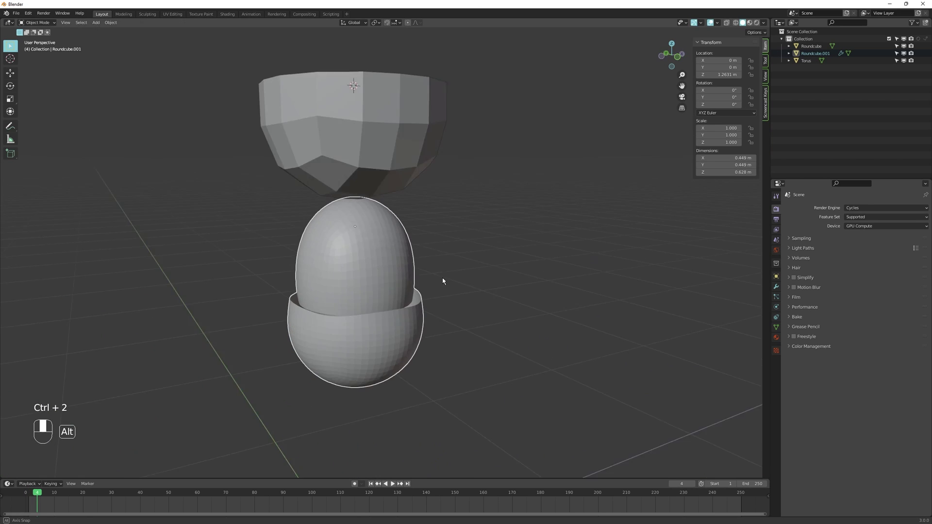
right_click(401, 277)
click(398, 284)
- Add a level 2 subdivision surface to the bowl and shade it smooth
click(394, 153)
key(ctrl+2)
key(alt+a)
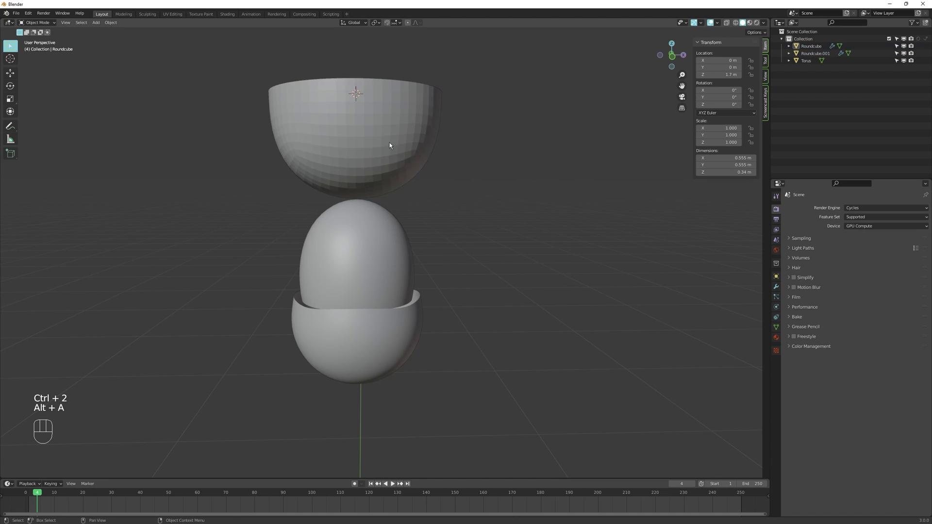
click(390, 142)
right_click(421, 130)
click(416, 135)
- Add a centred edge loop just below the rim of the body's lower half and select the rim loop
key(d)
click(587, 291)
key(Tab)
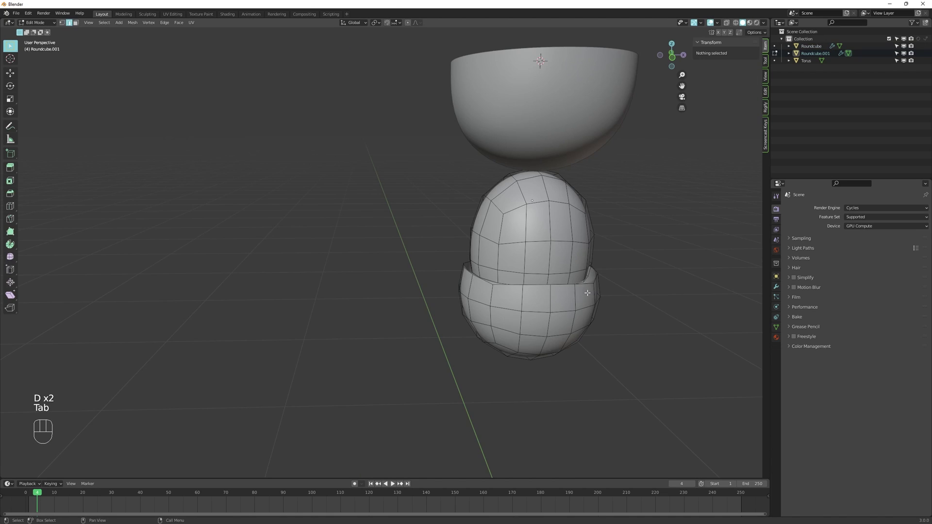
scroll(585, 292, up, 1)
key(ctrl+r)
click(593, 289)
right_click(594, 290)
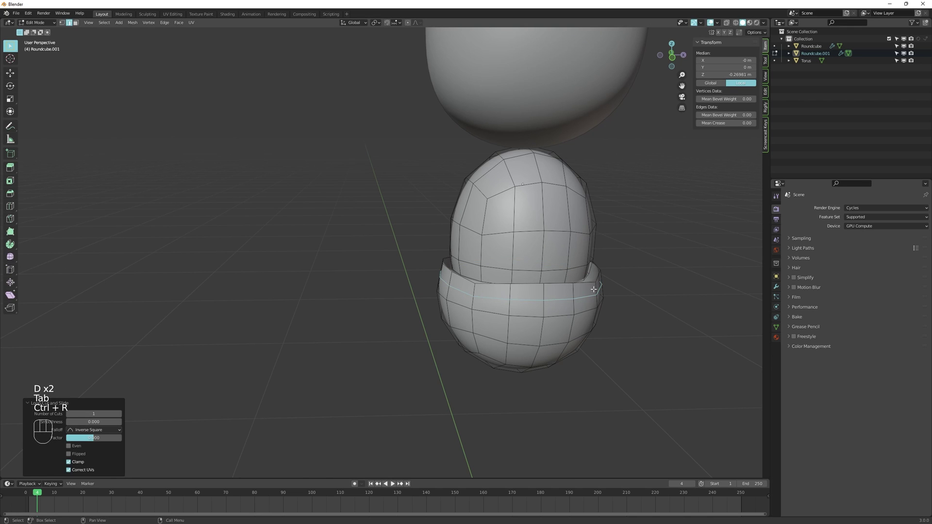
alt+click(596, 282)
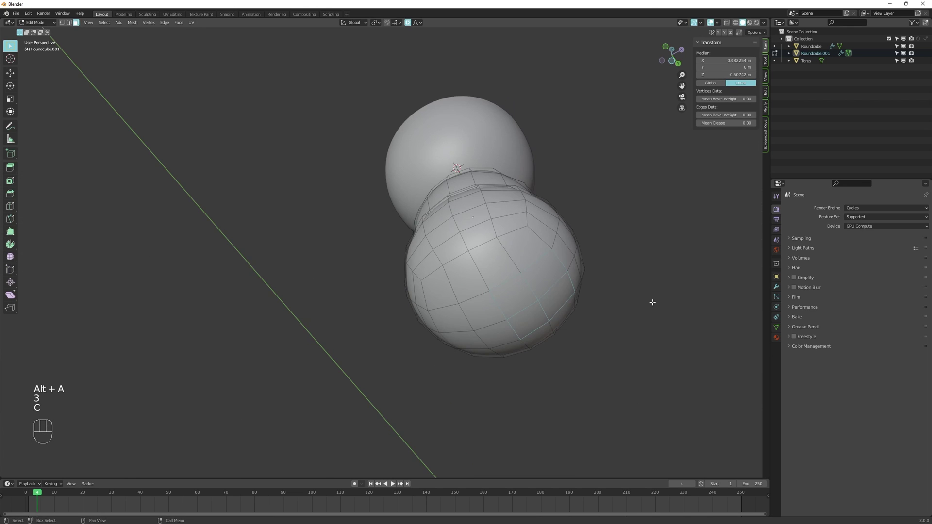
- Inset the selected faces on the body's underside and reshape them into a circle
key(i)
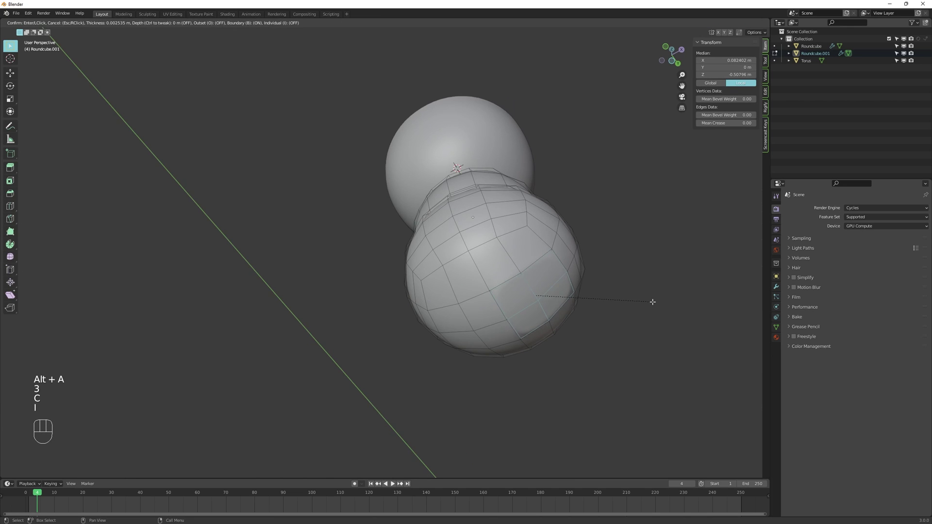
click(640, 302)
right_click(638, 297)
mouse_move(637, 291)
click(666, 297)
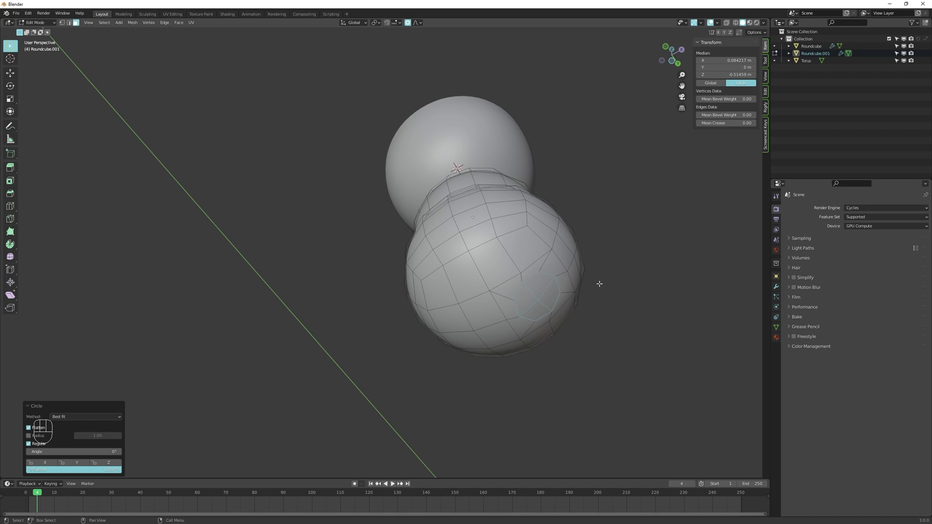
- From the bottom view, disable proportional editing, rotate the circular leg faces about Z, and inset them
key(KP_7)
key(KP_9)
key(r)
key(o)
key(r)
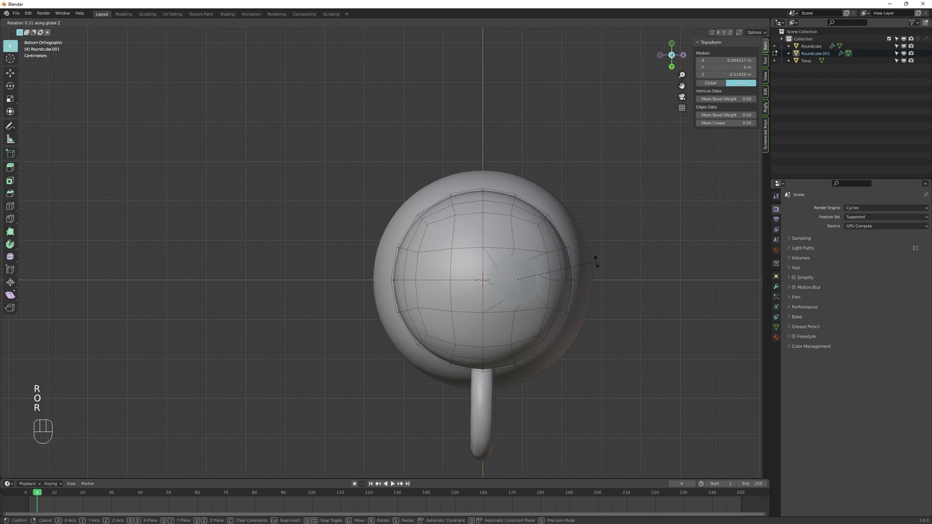
click(602, 276)
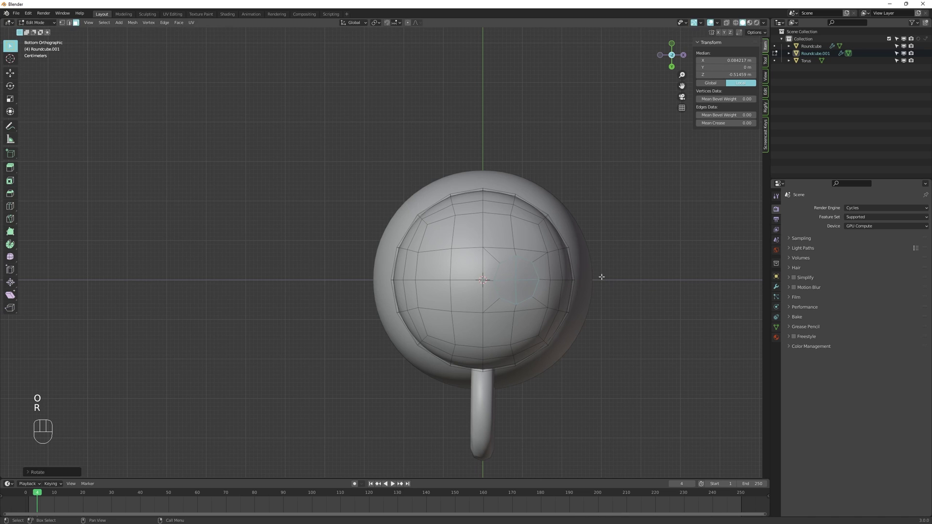
key(i)
click(630, 284)
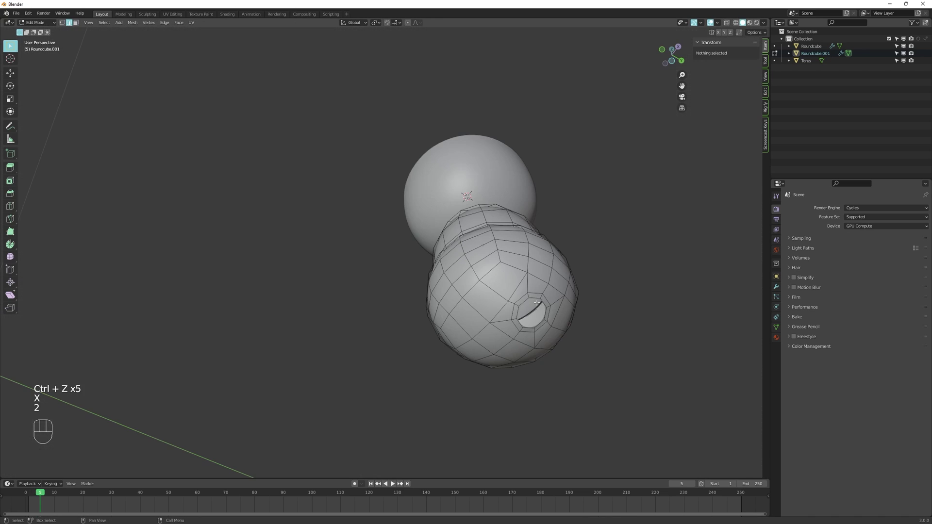
- Extrude the edge loop of the hole in the body's underside about 0.06 m down along Z as a leg
alt+click(539, 296)
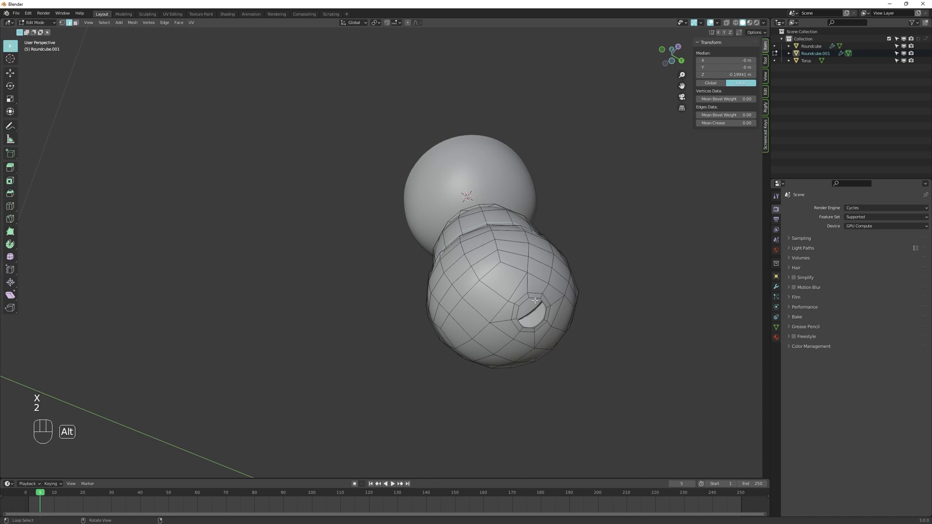
key(KP_7)
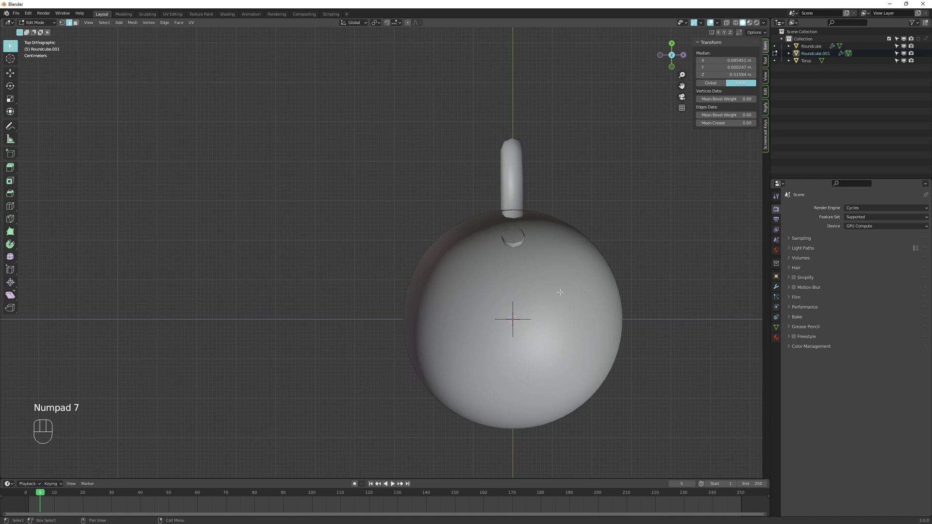
key(KP_1)
key(e)
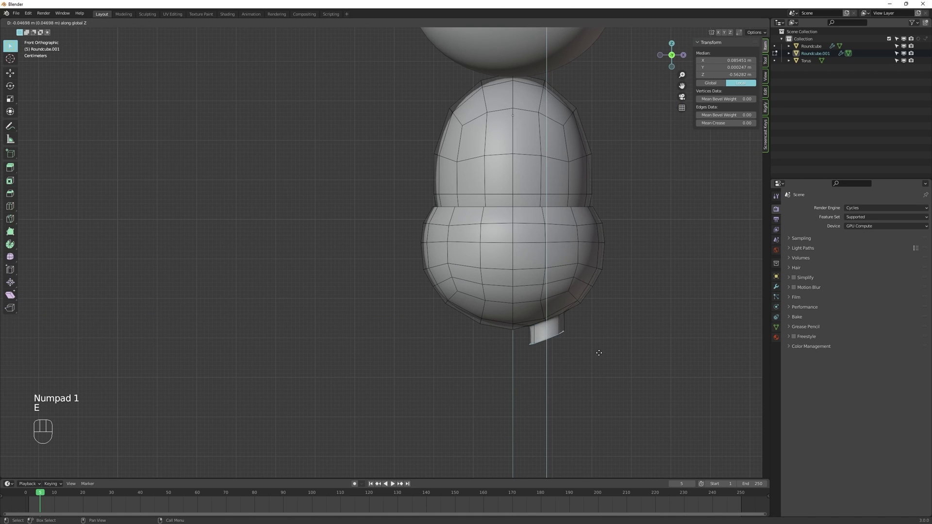
click(599, 353)
- Flatten the leg's bottom edge loop along Z and scale it outward slightly
key(s)
key(z)
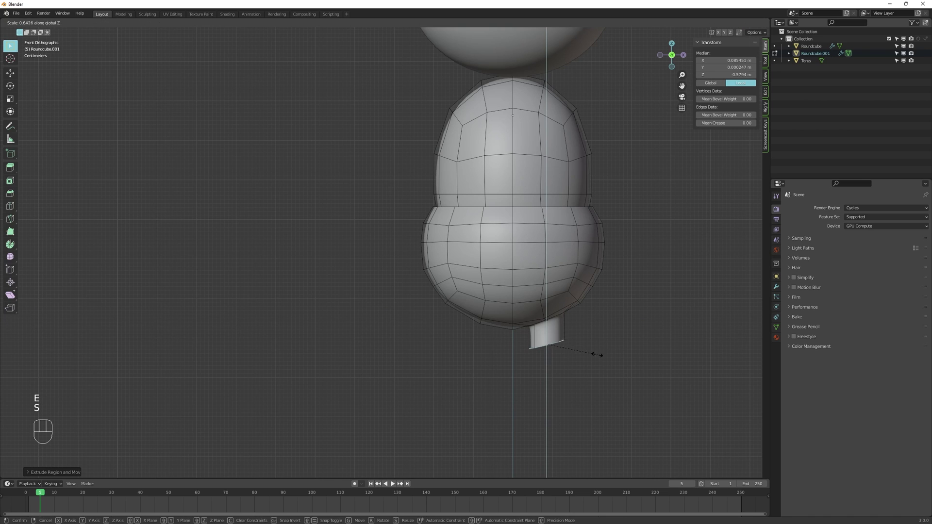
click(581, 354)
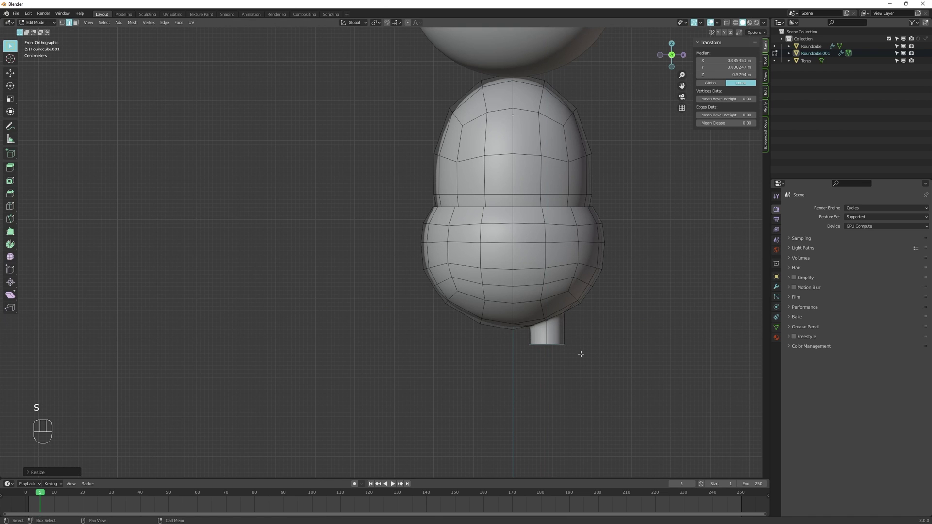
key(s)
click(626, 355)
- Split the body along its centre line and delete the dome and lower-shell halves without the leg
middle_drag(608, 350, 615, 197)
key(v)
click(559, 177)
key(alt+a)
key(l)
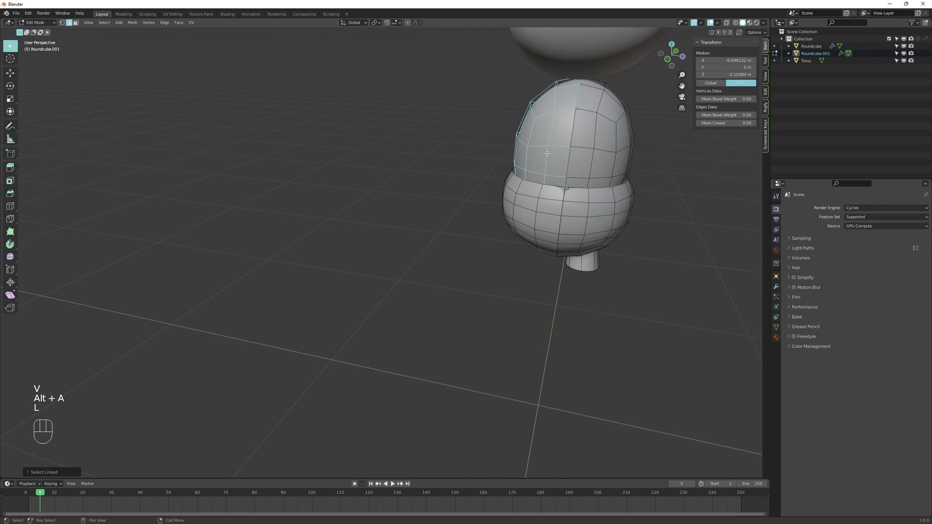
key(l)
key(x)
click(539, 198)
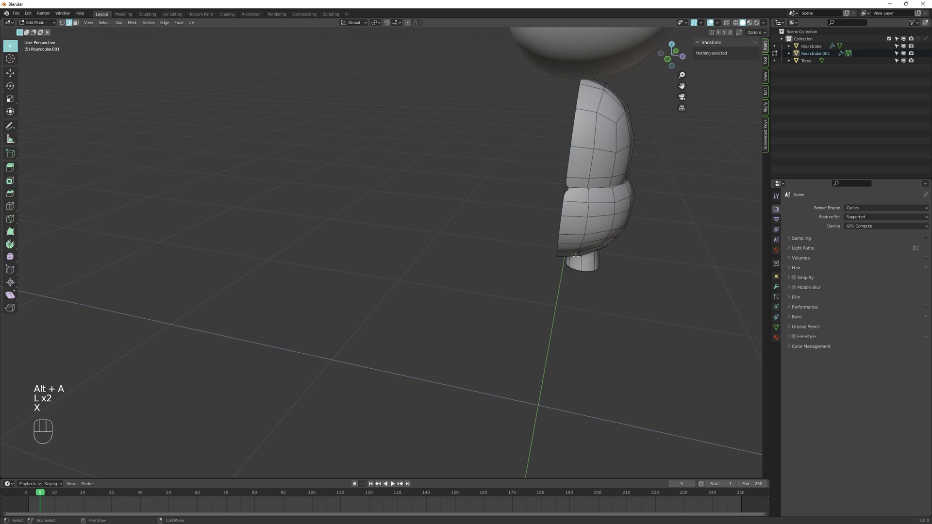
- Add a Mirror modifier on X to the half body and place it before the Subdivision modifier
key(Tab)
click(776, 287)
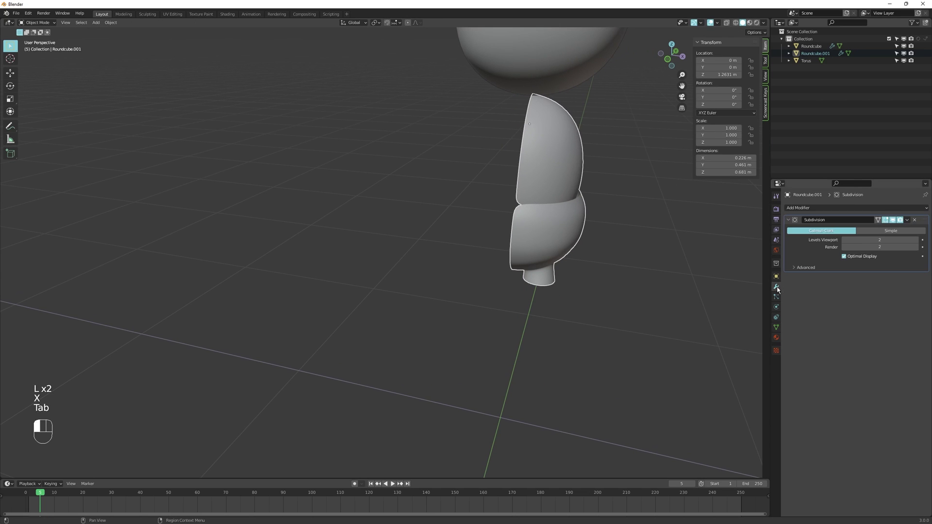
click(834, 208)
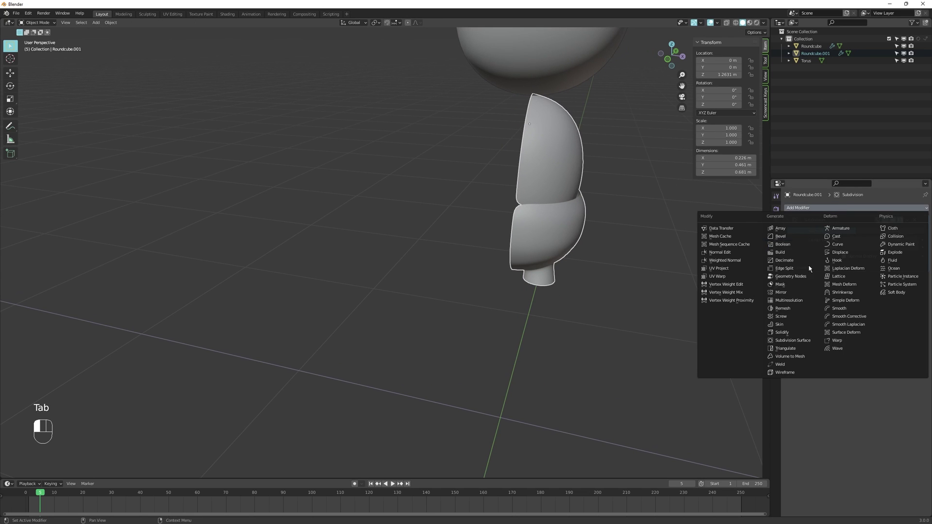
click(791, 293)
drag(922, 222, 922, 311)
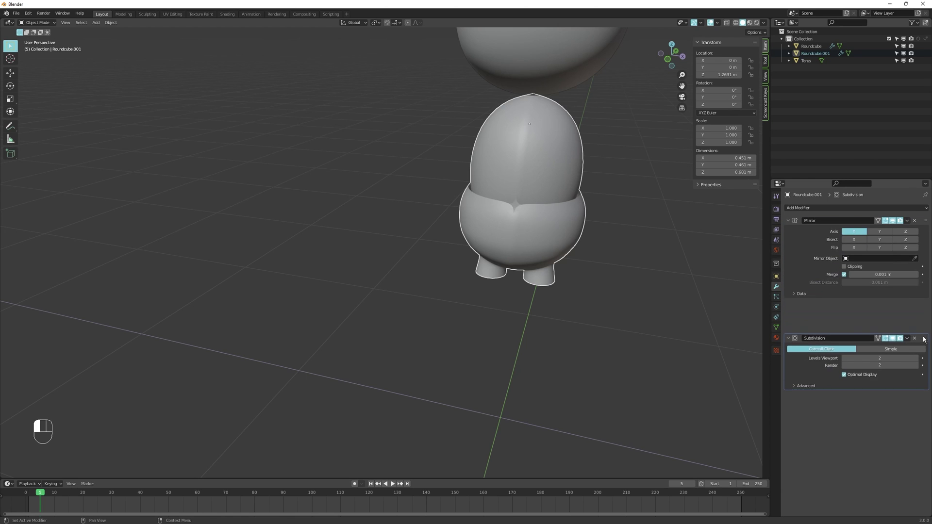
- Lower the bottom edge loop of the leg stub along Z and add a loop cut around the stub
key(Tab)
scroll(533, 264, up, 5)
key(g)
key(z)
click(534, 267)
key(ctrl+r)
key(Tab)
alt+middle_drag(545, 291, 547, 275)
key(d)
key(Tab)
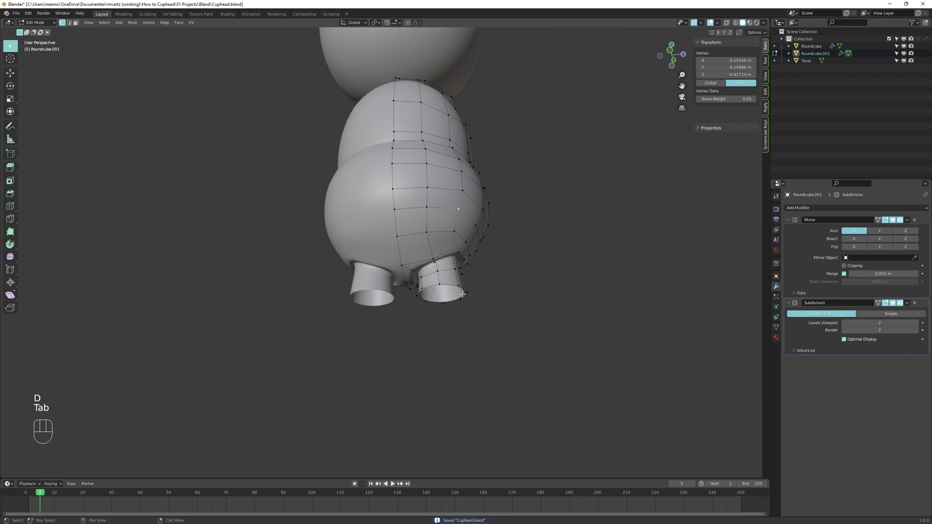
- Duplicate the leg stub's lower edge loop in place, separate it as its own object and scale it slightly inward
mouse_move(449, 311)
alt+middle_down()
mouse_move(455, 274)
mouse_move(455, 296)
alt+middle_up()
key(2)
alt+click(457, 273)
key(shift+d)
right_click(455, 295)
alt+middle_drag(456, 295, 455, 304)
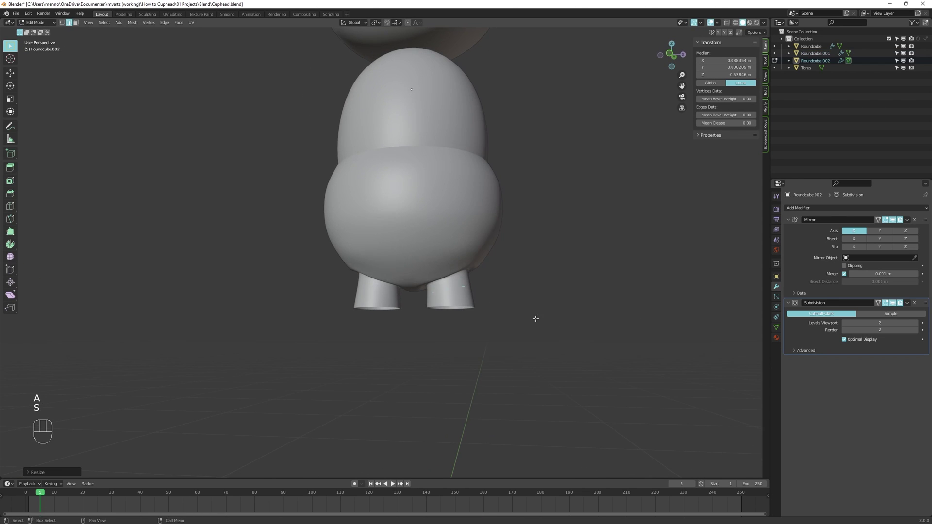
- Extrude the separated ring about 0.29 m down along Z as the lower leg
key(e)
key(z)
click(525, 402)
key(KP_7)
key(KP_1)
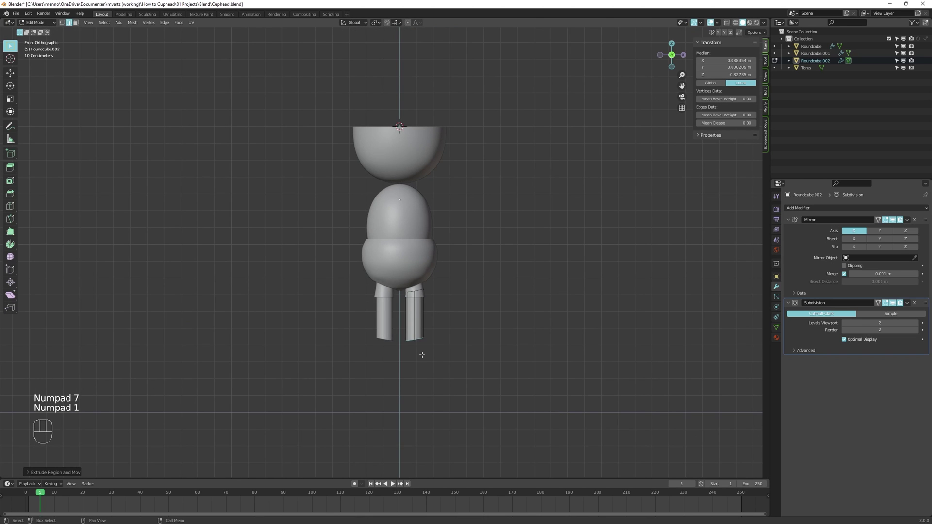
- Level the lower leg's bottom edge loop and scale its end loops so the tube is slimmer than the stub
scroll(433, 328, up, 2)
key(g)
right_click(458, 350)
key(s)
click(371, 313)
key(s)
click(492, 298)
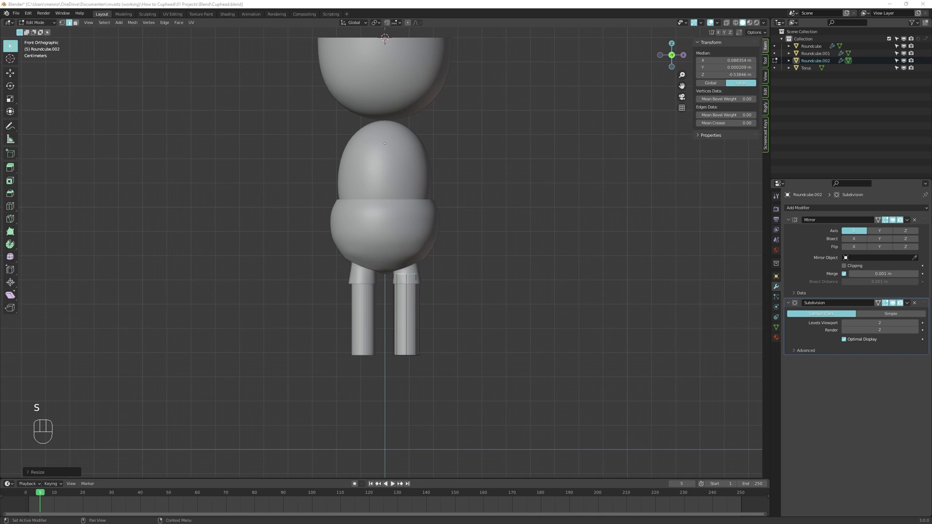
- Add five evenly spaced loop cuts along the lower leg and shift the leg slightly
middle_drag(427, 369, 449, 381)
key(ctrl+r)
scroll(449, 380, up, 4)
click(449, 381)
click(449, 381)
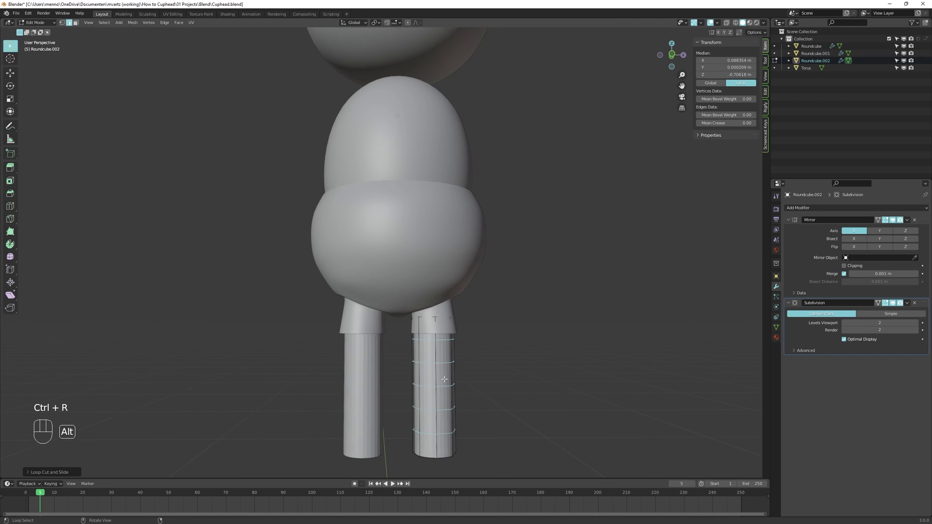
scroll(449, 380, down, 3)
key(f)
click(512, 229)
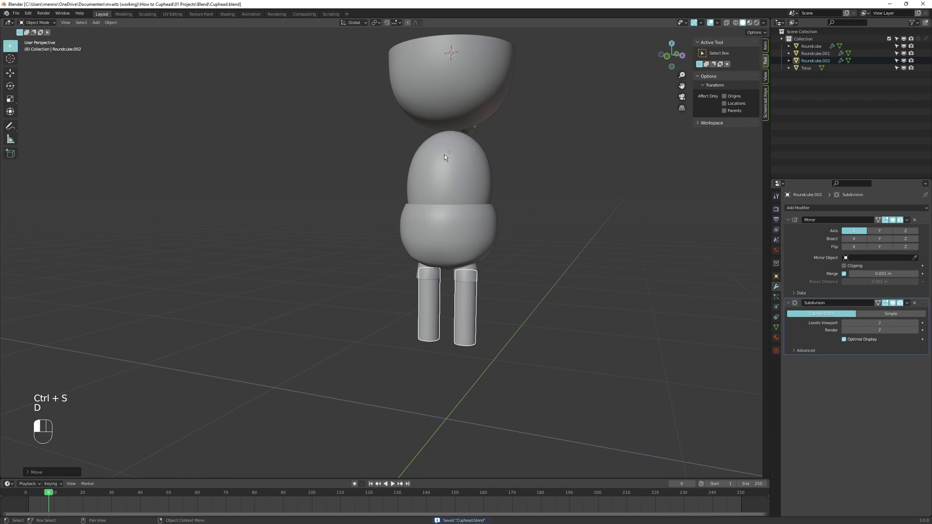
- Duplicate the cup head, reset the copy to a full round cube and remove its Subdivision modifier
click(445, 156)
click(473, 77)
key(shift+d)
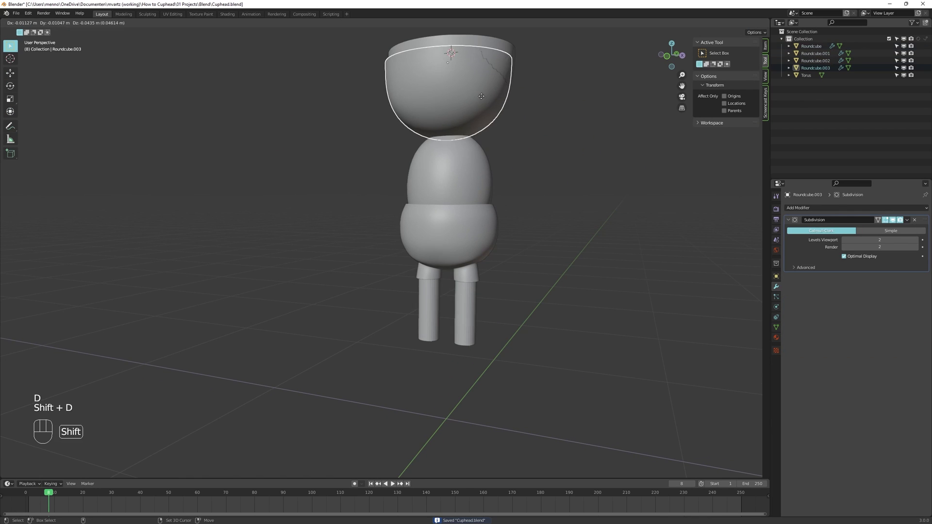
click(492, 280)
right_click(492, 279)
click(484, 267)
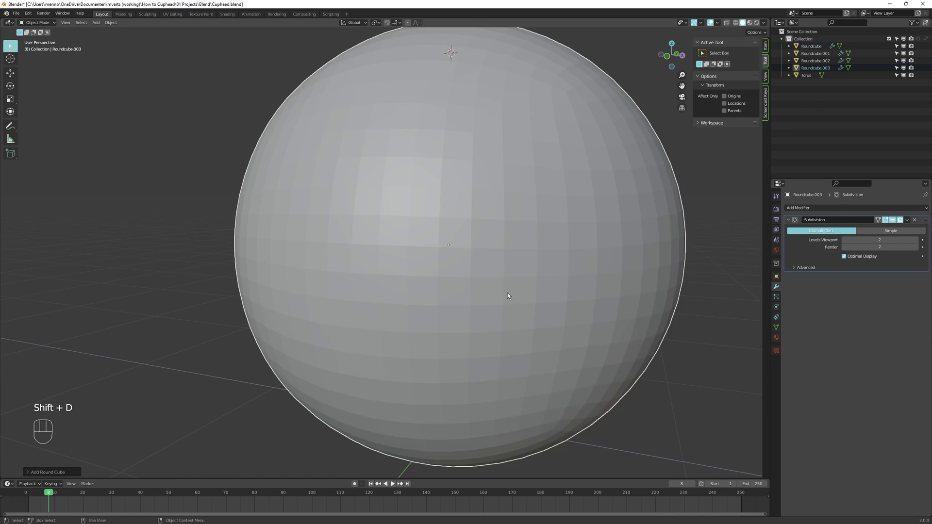
key(Tab)
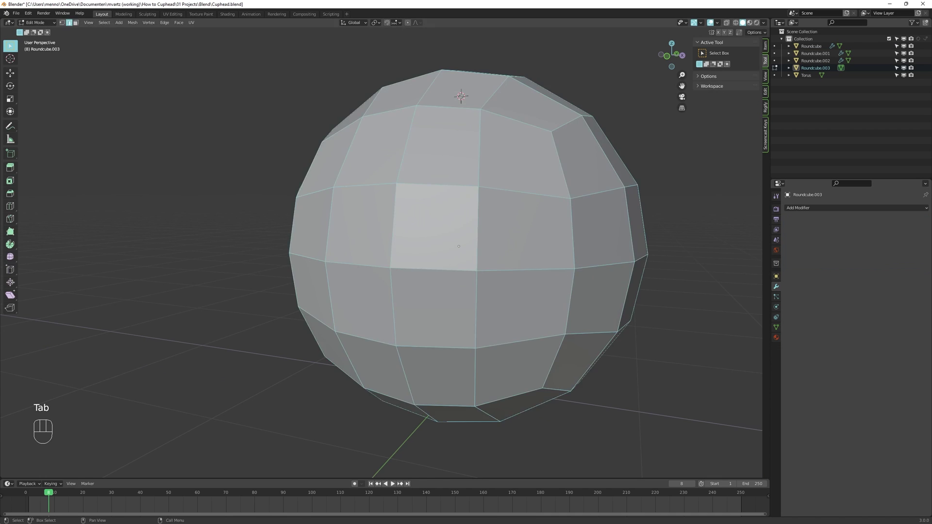
- Scale the round cube by 0.175 and again by 0.475, and place it under one leg as a foot
key(s)
click(487, 284)
scroll(488, 284, up, 4)
key(g)
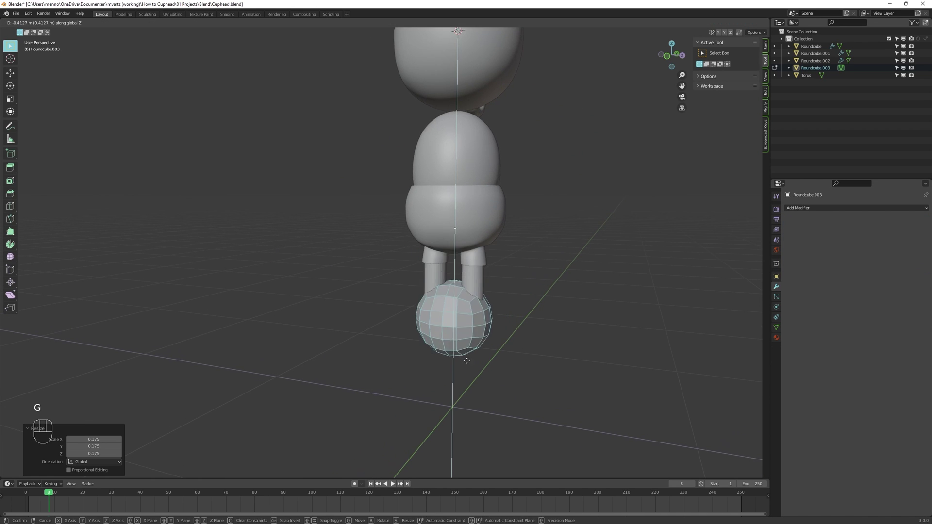
click(462, 347)
scroll(463, 347, up, 2)
key(Tab)
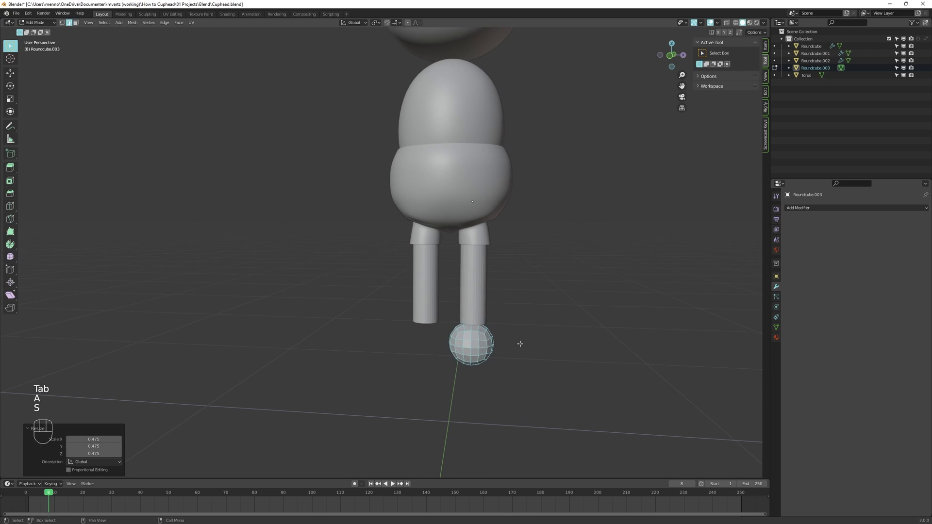
- Split the foot sphere along its lower edge loop and delete the part below to leave an open dome
key(Tab)
scroll(476, 334, up, 3)
alt+click(476, 332)
key(v)
key(alt+a)
key(l)
key(x)
click(466, 341)
middle_drag(466, 341, 493, 314)
- Duplicate the whole foot dome and move the copy -0.1236 m along Y to form the toe
key(Tab)
key(Tab)
key(Tab)
key(a)
key(shift+d)
click(430, 317)
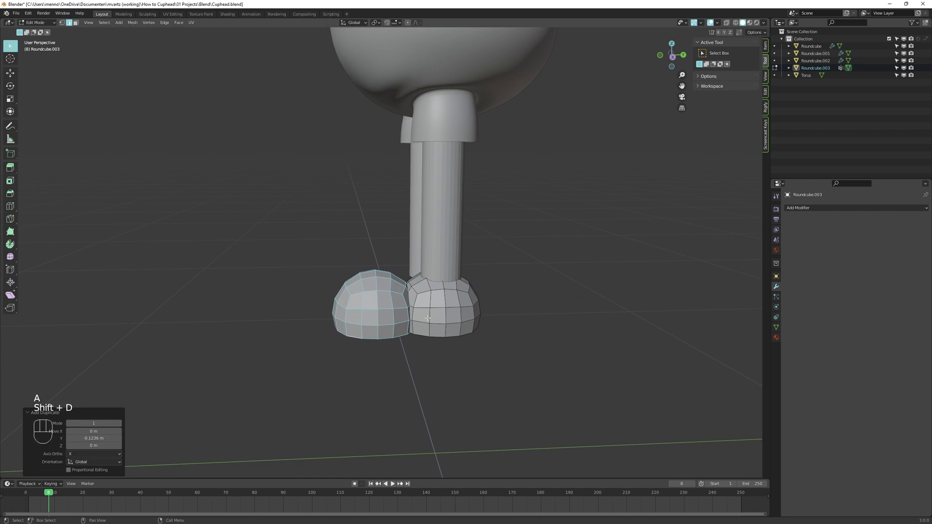
- Snap the 3D cursor to the toe dome's bottom edge and scale that dome by 1.135 about the cursor
key(2)
key(shift+s)
key(period)
click(461, 373)
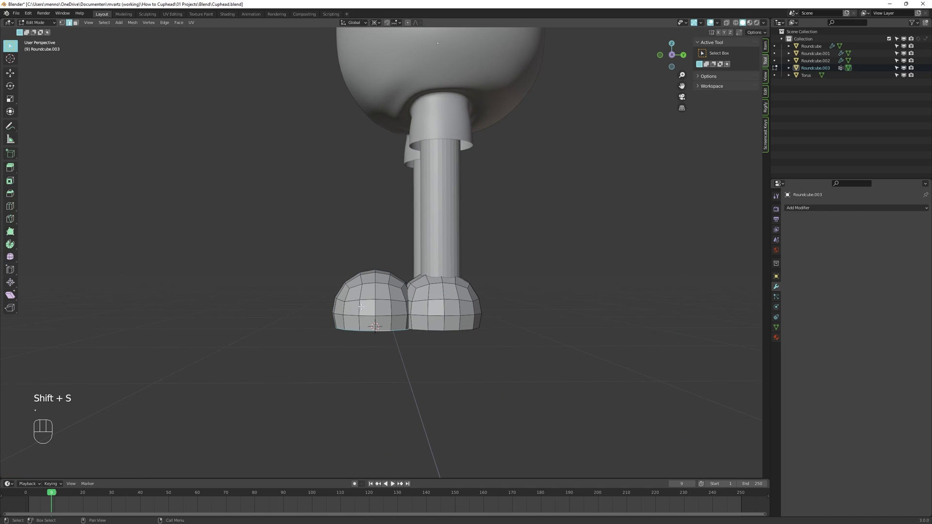
key(l)
key(s)
click(447, 306)
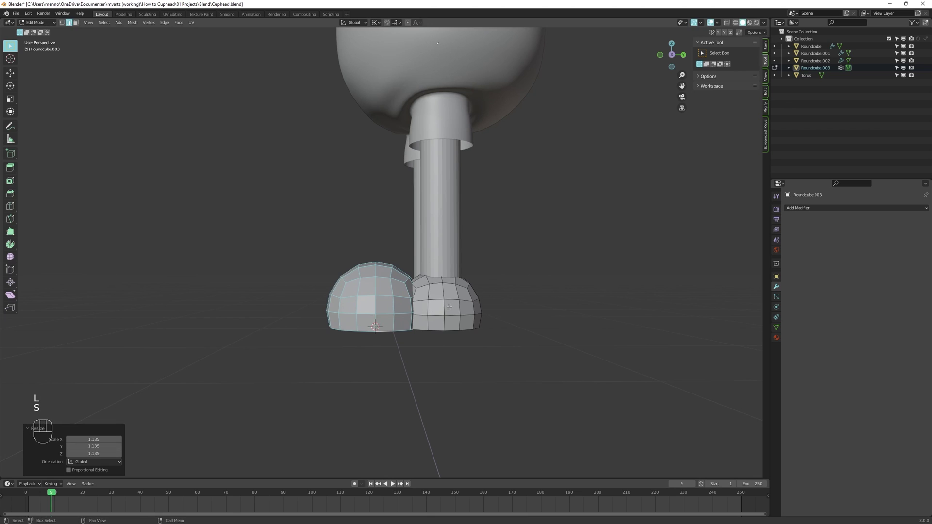
- Delete the patch of heel dome faces that pokes into the toe dome
key(alt+a)
middle_drag(450, 307, 372, 328)
key(c)
key(c)
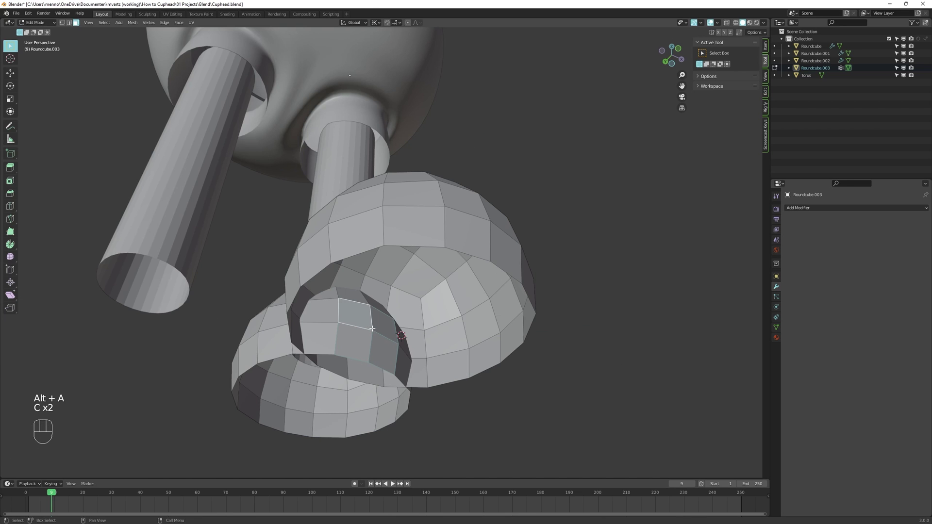
key(ctrl+KP_Add)
key(x)
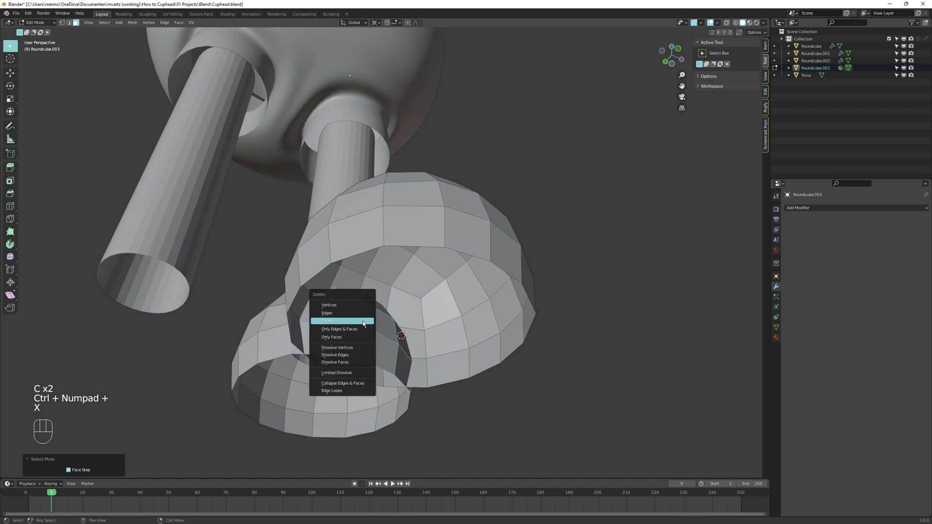
click(362, 321)
- Delete the matching patch of toe dome faces that overlaps the heel dome
middle_drag(362, 320, 537, 266)
key(alt+a)
key(c)
key(ctrl+KP_Add)
key(x)
click(349, 358)
- Bridge the open edges of the heel and toe domes to join them into one shoe
key(2)
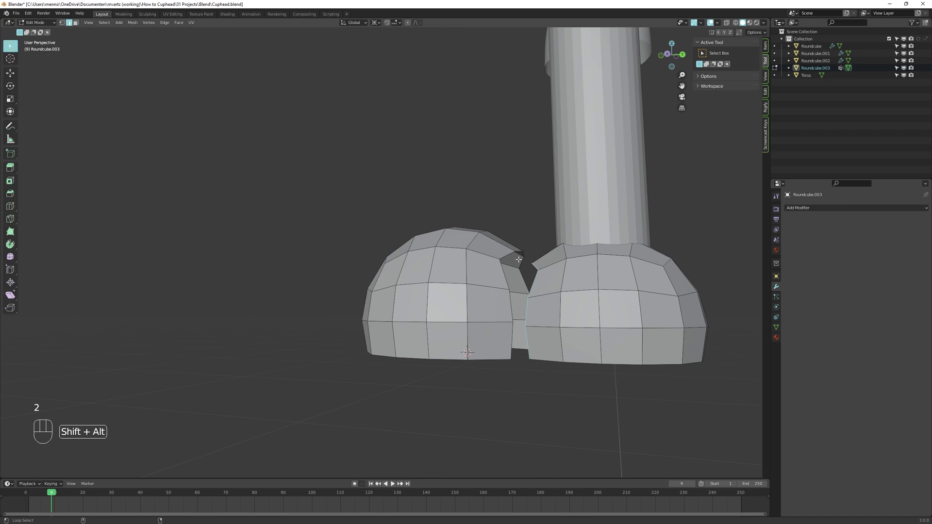
key(ctrl+e)
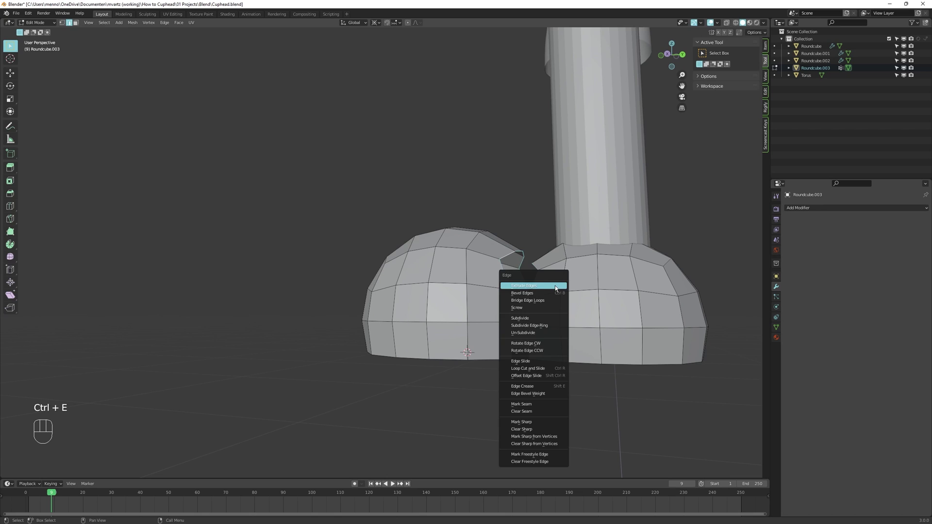
click(524, 328)
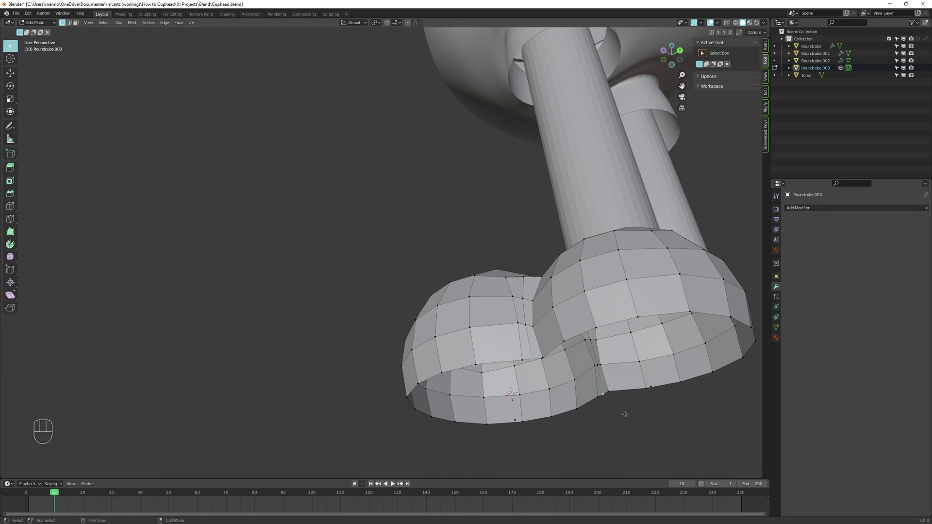
- Snap the 3D cursor to the seam between the two domes on the shoe's underside
key(shift+s)
click(628, 462)
alt+middle_drag(625, 418, 533, 369)
key(shift+s)
click(578, 395)
mouse_move(578, 395)
alt+middle_down()
mouse_move(554, 388)
mouse_move(570, 409)
alt+middle_up()
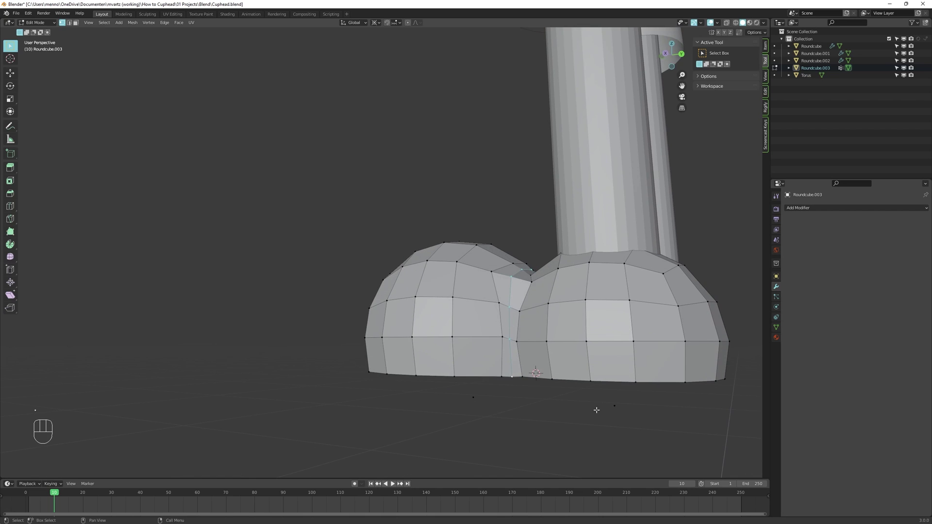
- Scale a copy of the shoe's bottom outline outward about the 3D cursor and hide the rest of the shoe
key(s)
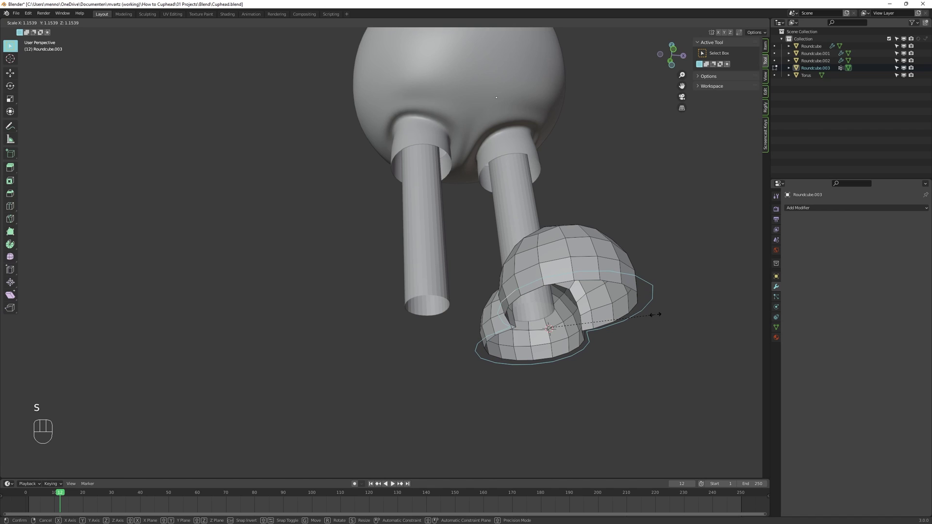
click(655, 314)
key(ctrl+z)
middle_drag(632, 326, 587, 297)
key(shift+h)
key(alt+a)
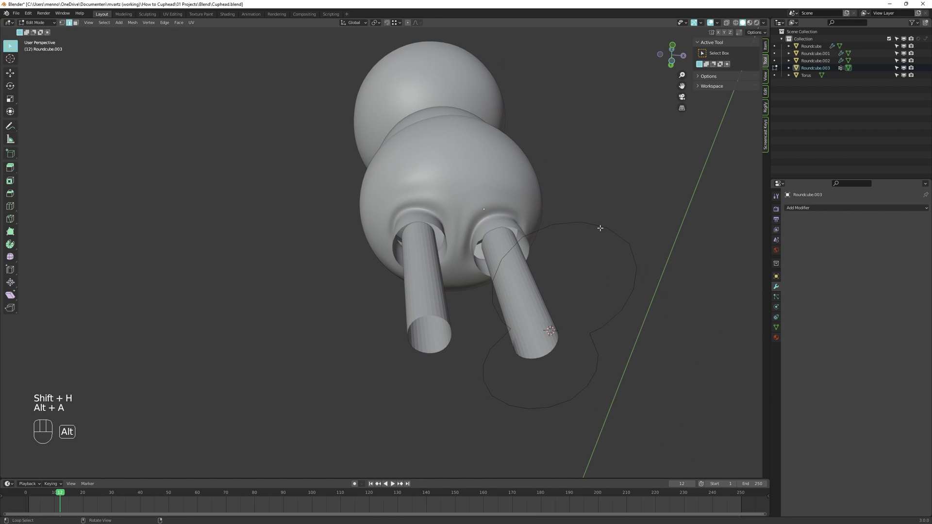
- Fill the sole outline with faces using Grid Fill, with an offset of 1
middle_drag(618, 261, 590, 335)
key(ctrl+f)
click(590, 335)
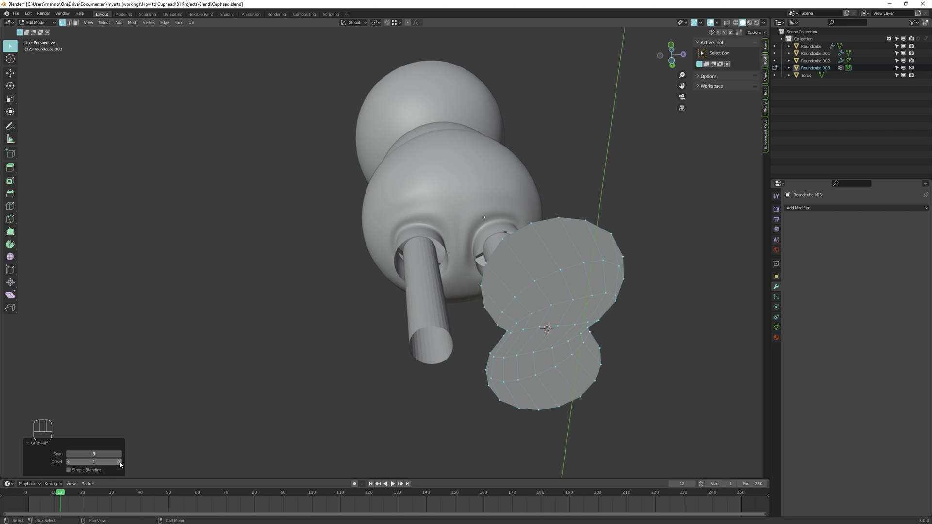
- Select the filled sole plate below the revealed shoe and extrude it to give it thickness
middle_drag(537, 359, 655, 319)
key(alt+a)
key(alt+a)
key(l)
key(alt+a)
key(l)
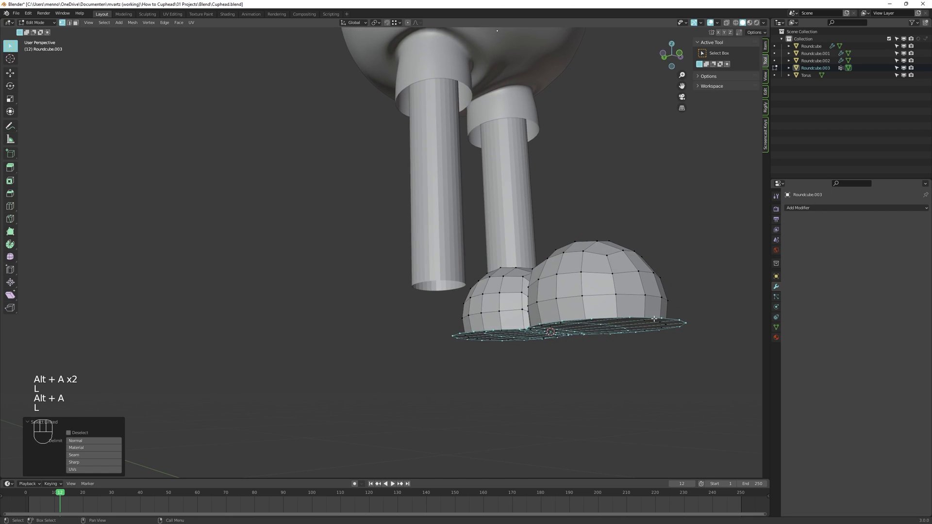
key(alt+a)
- Duplicate the lower leg's lowest edge loop as a separate object and add a Skin modifier to it
alt+click(558, 280)
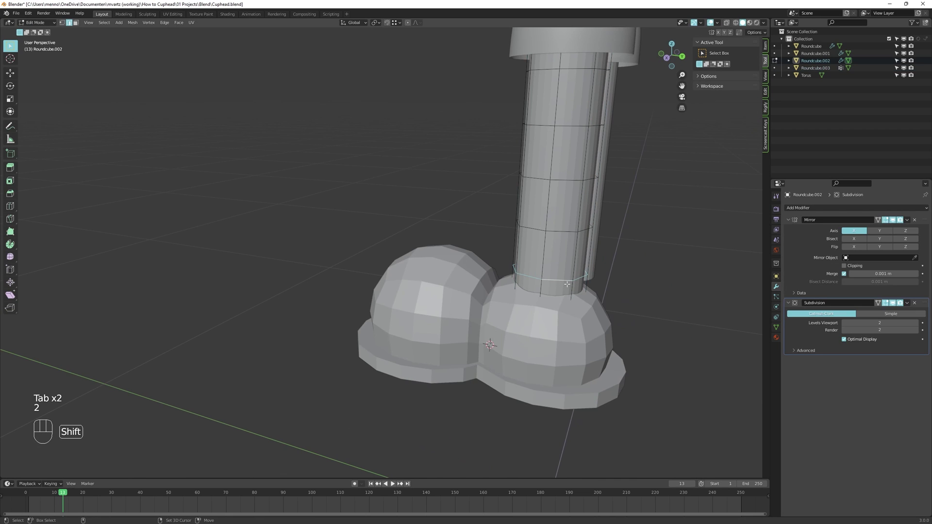
key(shift+d)
right_click(567, 285)
key(Tab)
click(799, 208)
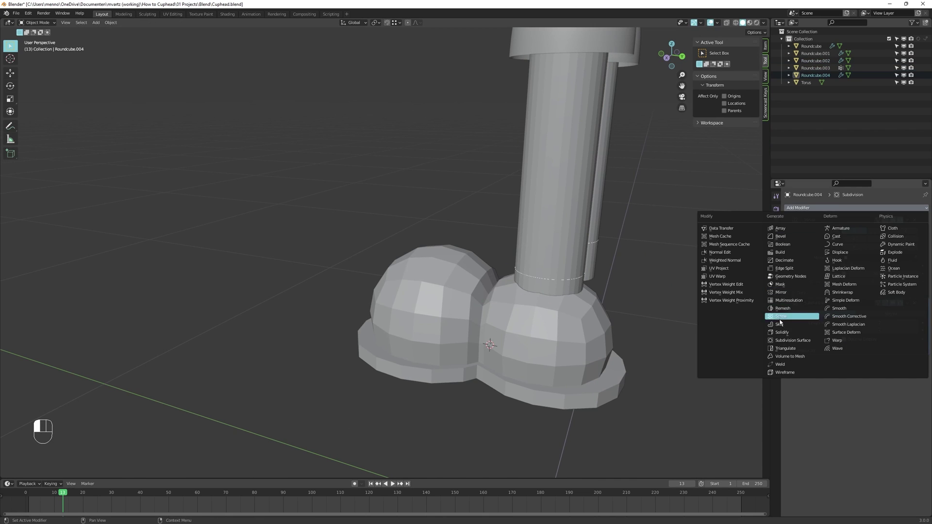
click(780, 324)
- Shrink the ankle ring's skin radius to a thin band, first by 0.448, and place the Skin modifier before Subdivision
key(Tab)
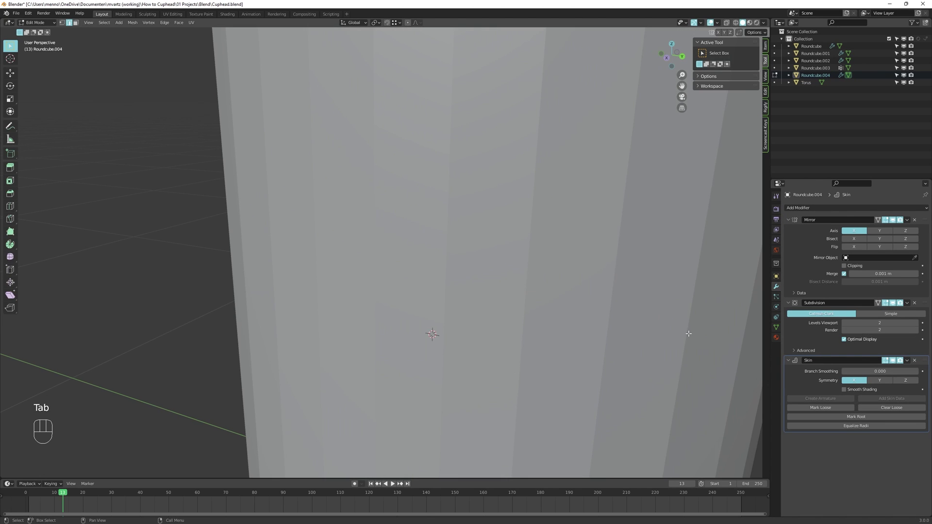
key(a)
key(ctrl+a)
click(673, 308)
key(ctrl+a)
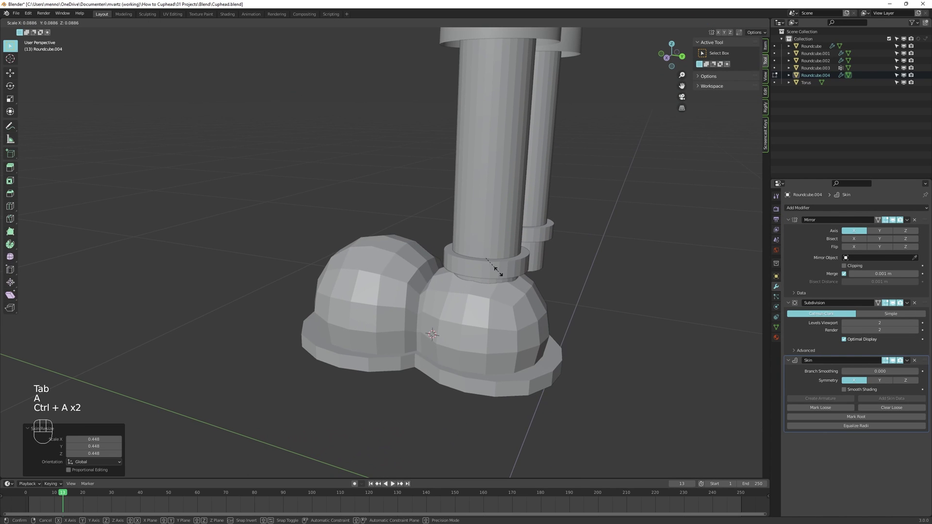
click(506, 271)
drag(924, 361, 925, 304)
- Scale the ankle ring by 1.142, enlarge its skin radius and adjust its height along Z
key(alt+s)
key(ctrl+a)
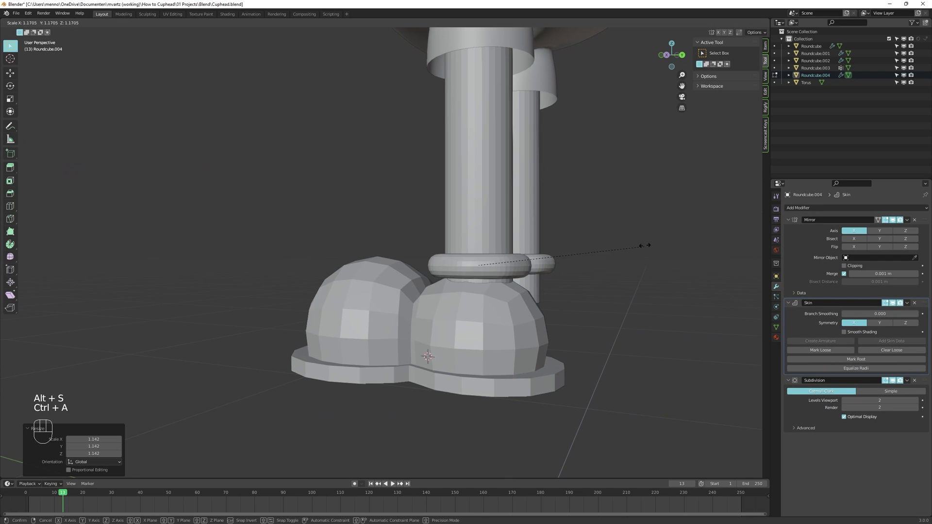
click(672, 206)
middle_drag(672, 207, 619, 308)
key(g)
key(z)
click(615, 277)
- Apply the Skin modifier on the ankle ring
key(Tab)
click(908, 306)
click(874, 322)
key(Tab)
- Select surplus edge loops on the ankle ring's mesh and dissolve them
middle_drag(556, 293, 480, 287)
key(2)
alt+shift+click(547, 311)
middle_drag(549, 309, 562, 326)
key(x)
click(650, 290)
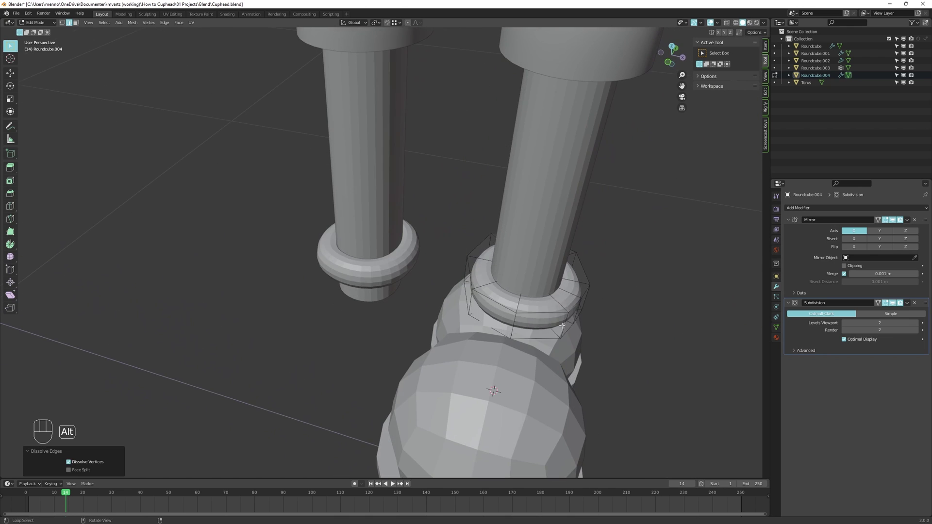
- Scale the whole ankle ring, adjust its thickness along its normals and reposition it above the shoe
key(a)
key(s)
click(668, 279)
key(alt+s)
click(660, 287)
key(Tab)
key(2)
key(g)
scroll(485, 307, down, 6)
click(478, 305)
- Select the shoe in Object Mode and shade it smooth
middle_drag(478, 305, 506, 323)
key(Tab)
key(d)
key(d)
right_click(521, 321)
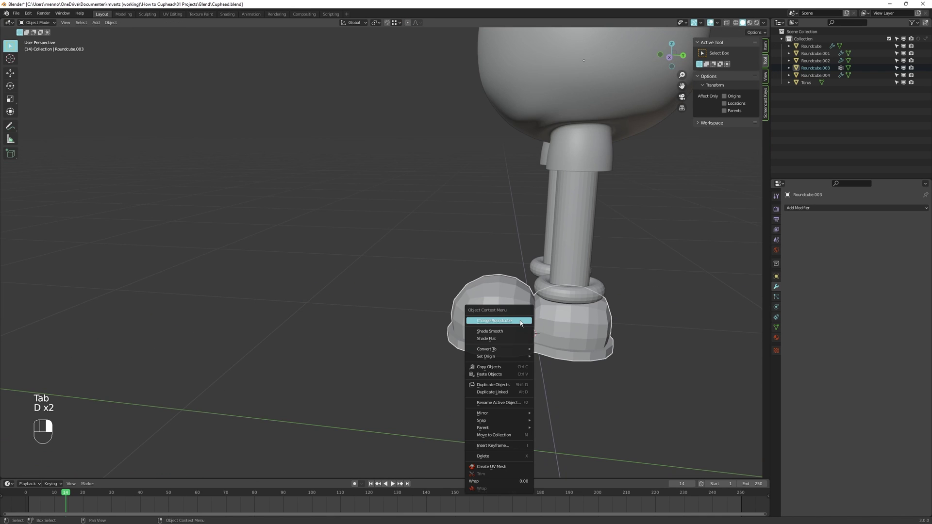
click(510, 332)
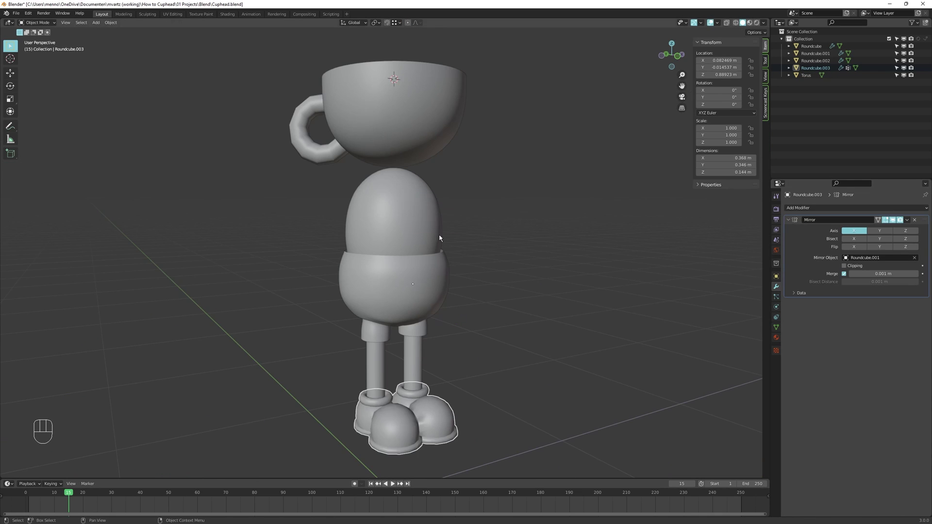
- Set the shoe's origin to the 3D cursor placed at the ankle
alt+middle_drag(440, 236, 459, 238)
ctrl+middle_drag(437, 379, 439, 401)
alt+middle_drag(439, 401, 421, 399)
right_click(417, 359)
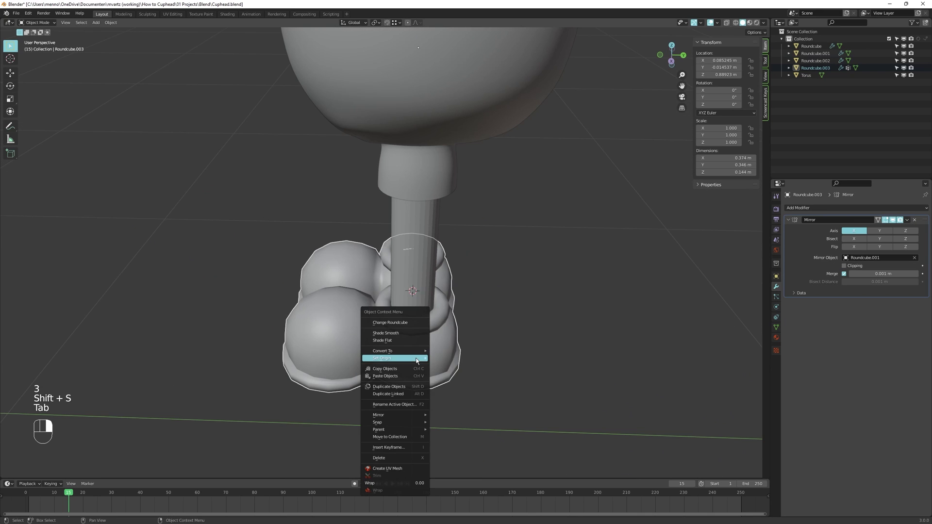
mouse_move(417, 358)
click(480, 372)
- Rotate the shoe outward by 52.6° about the Z axis and shift it under the leg
key(r)
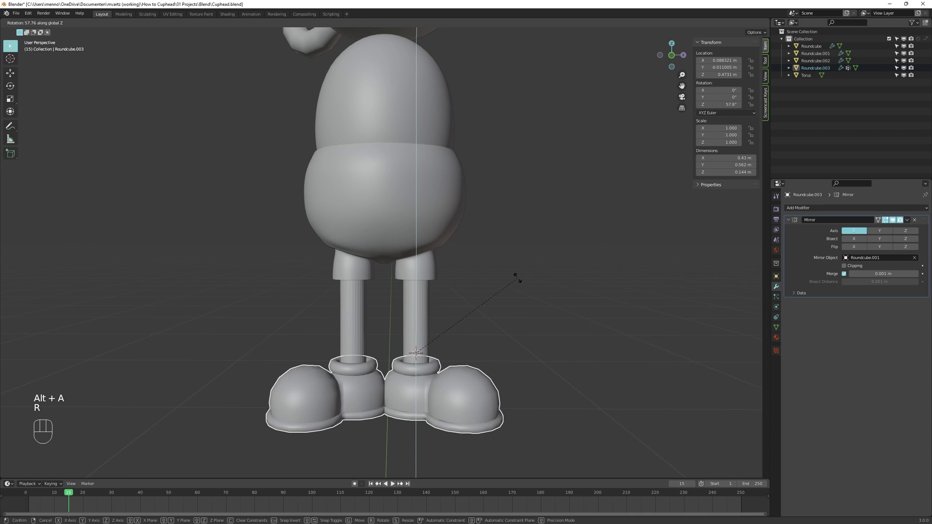
click(518, 304)
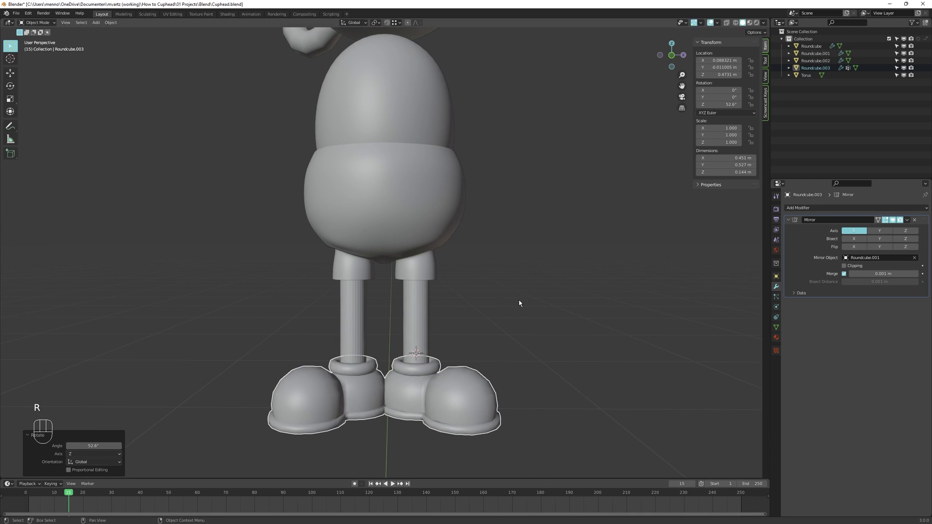
middle_drag(518, 304, 487, 331)
key(g)
click(486, 330)
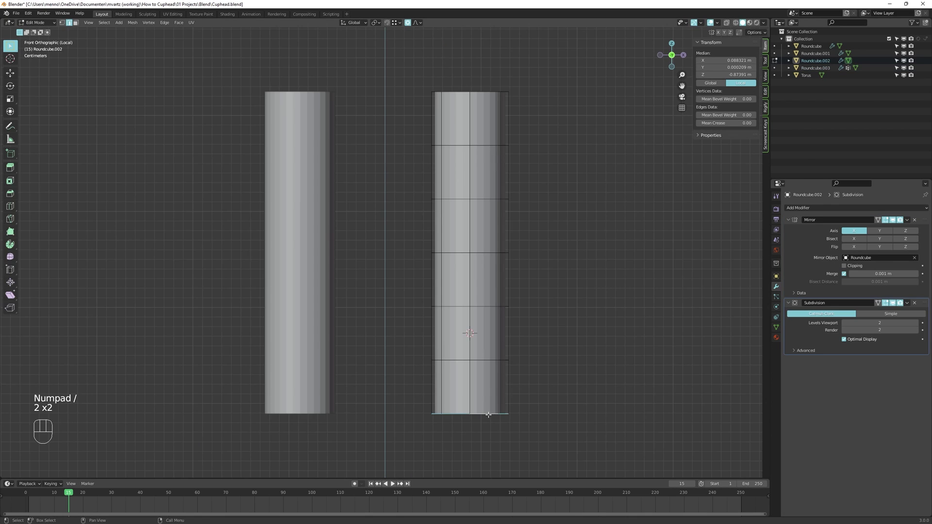
- Bend the leg outward by moving its bottom edge loop about 0.02 m along X using Sphere proportional falloff
key(KP_Divide)
click(421, 23)
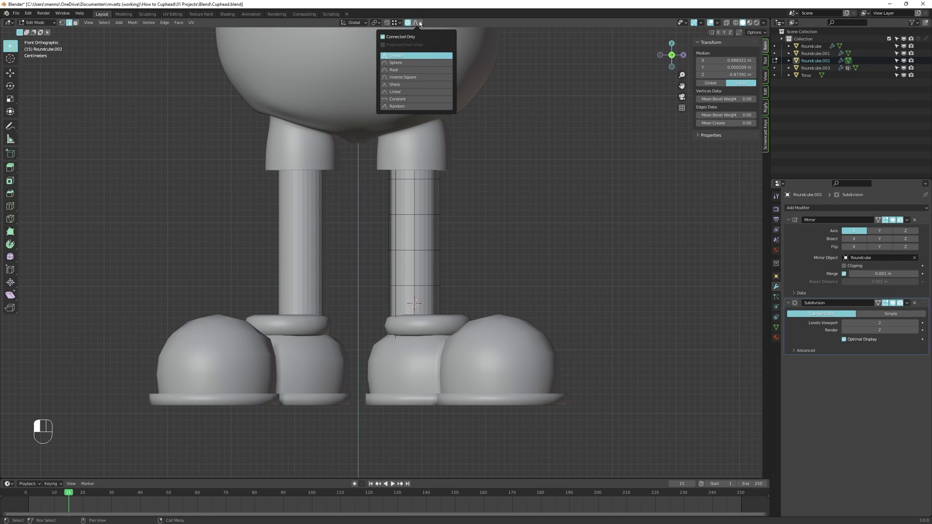
click(403, 63)
key(g)
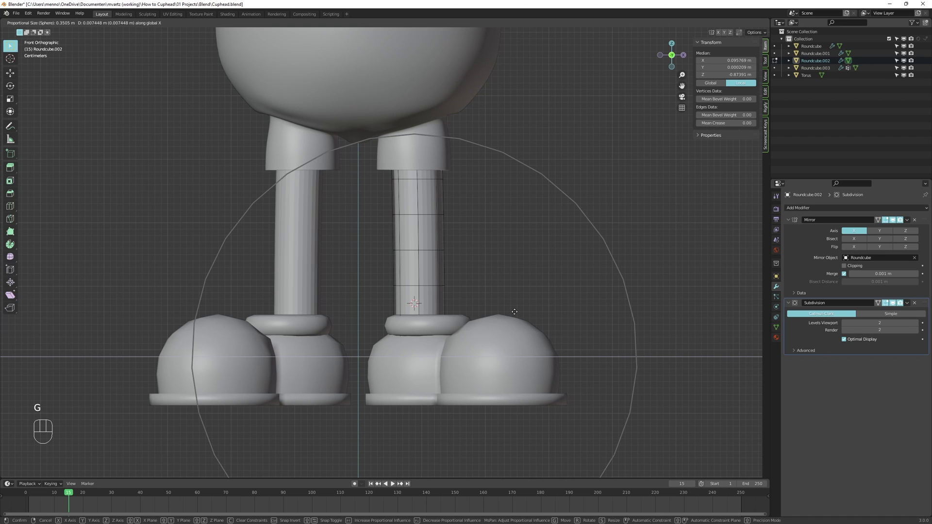
scroll(515, 312, down, 1)
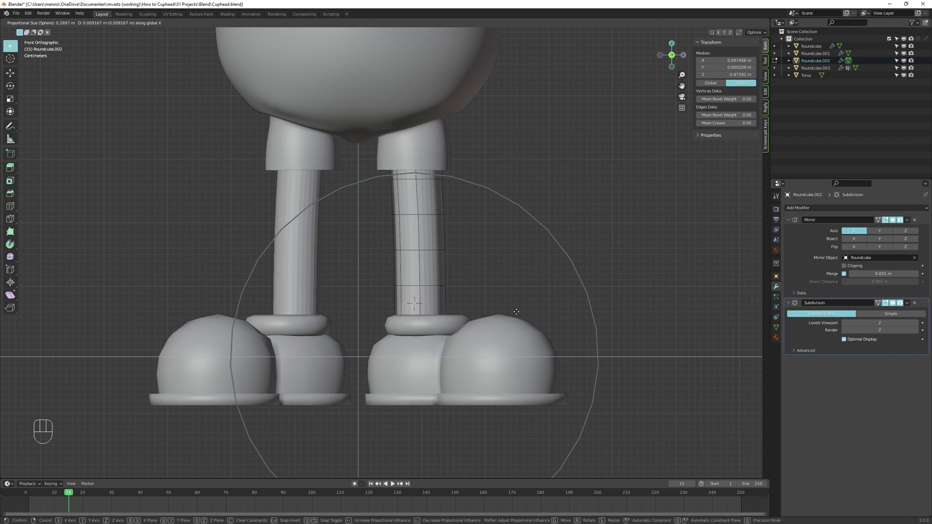
click(523, 311)
alt+scroll(539, 272, down, 1)
alt+middle_drag(543, 262, 512, 283)
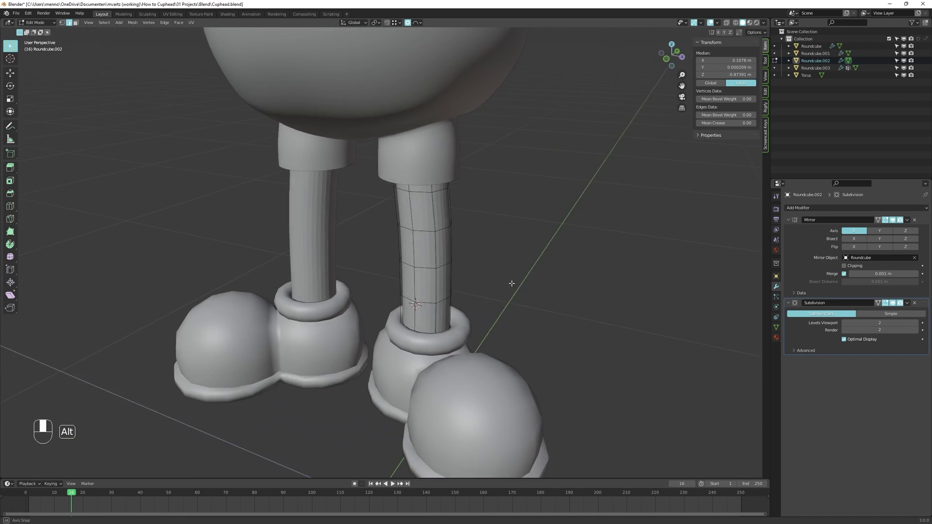
- Scale the cup handle's whole mesh to 0.866 and thicken it along its normals
scroll(512, 283, down, 2)
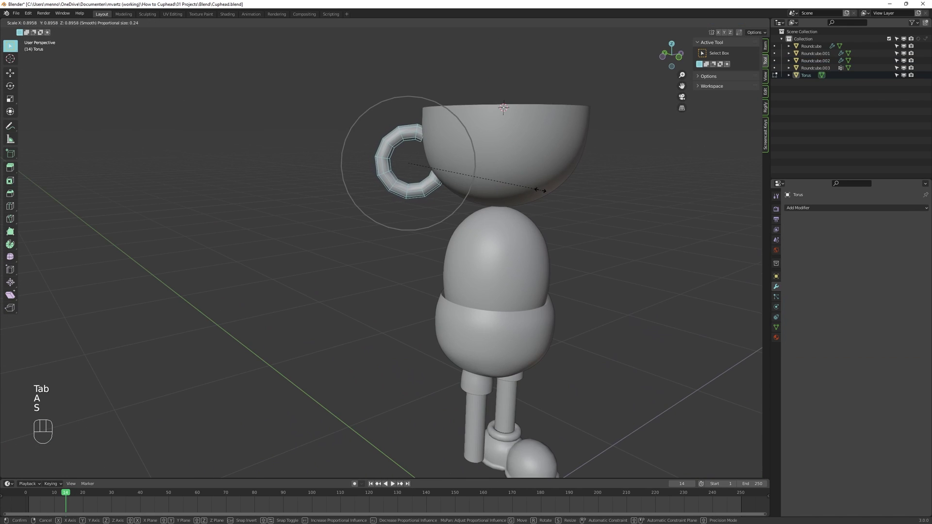
click(547, 178)
key(alt+s)
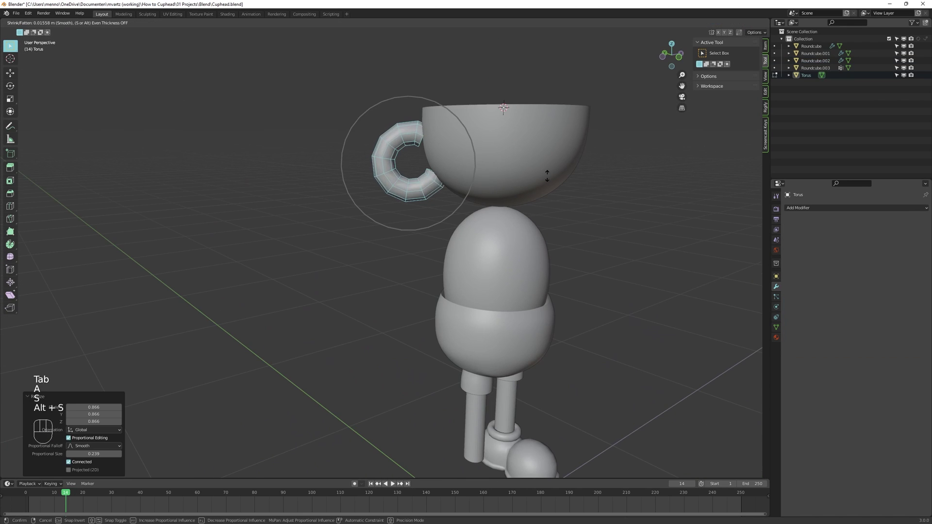
click(547, 178)
key(Tab)
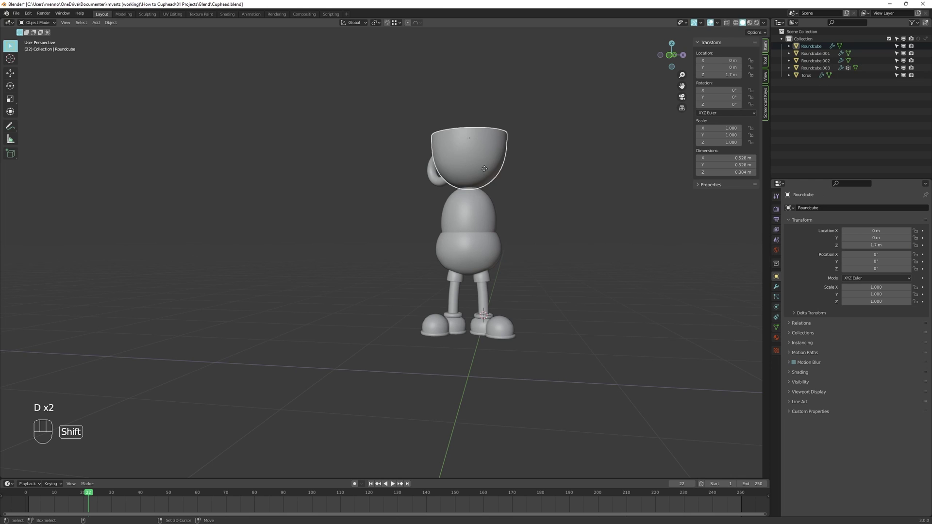
- Duplicate the cup head and move the copy about 0.54 m along X beside the character
key(shift+d)
key(x)
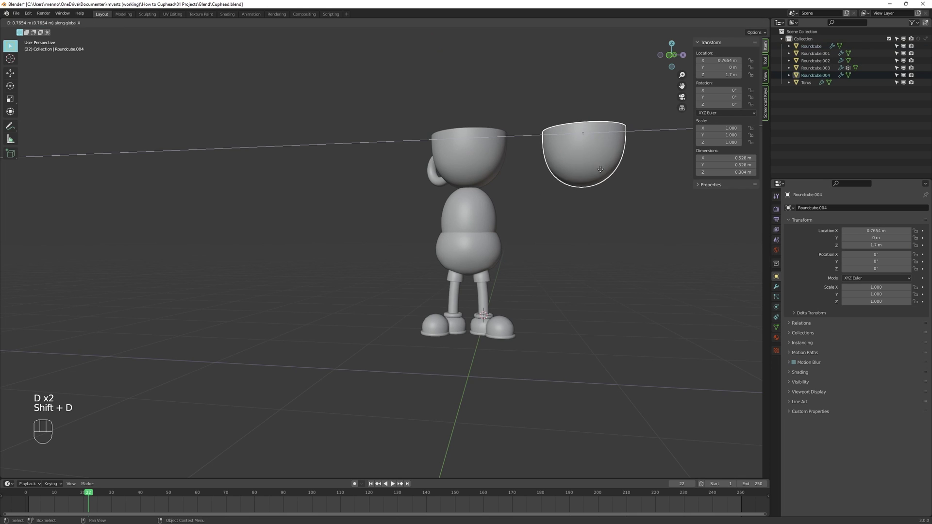
click(561, 170)
- Add an Array modifier to the cup copy with count 3 and relative offset X 0, Z -1
click(777, 287)
click(881, 208)
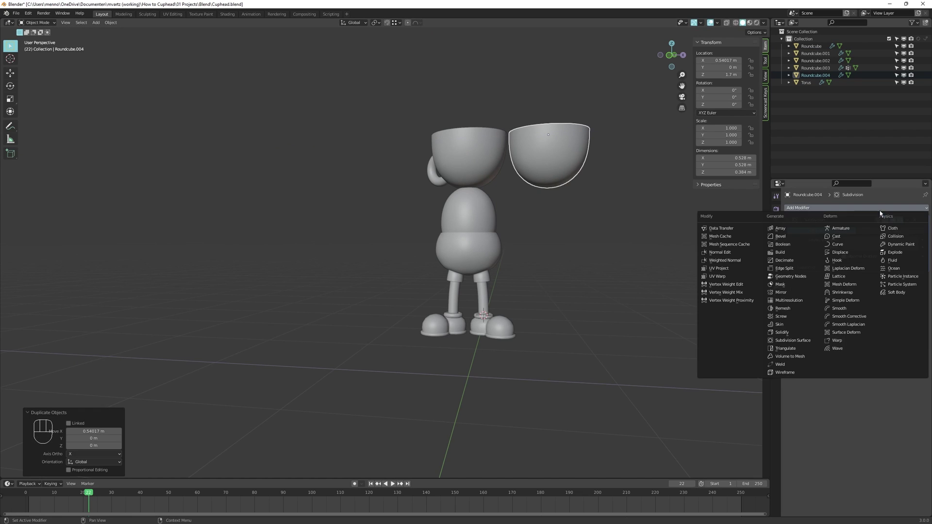
click(796, 229)
click(877, 320)
text(0)
key(Tab)
key(Tab)
text(1)
key(Return)
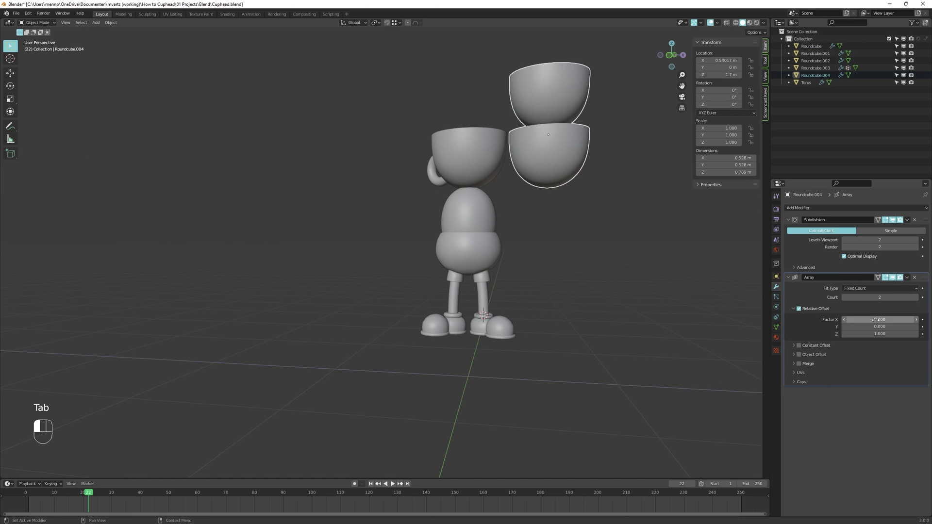
click(915, 297)
key(minus)
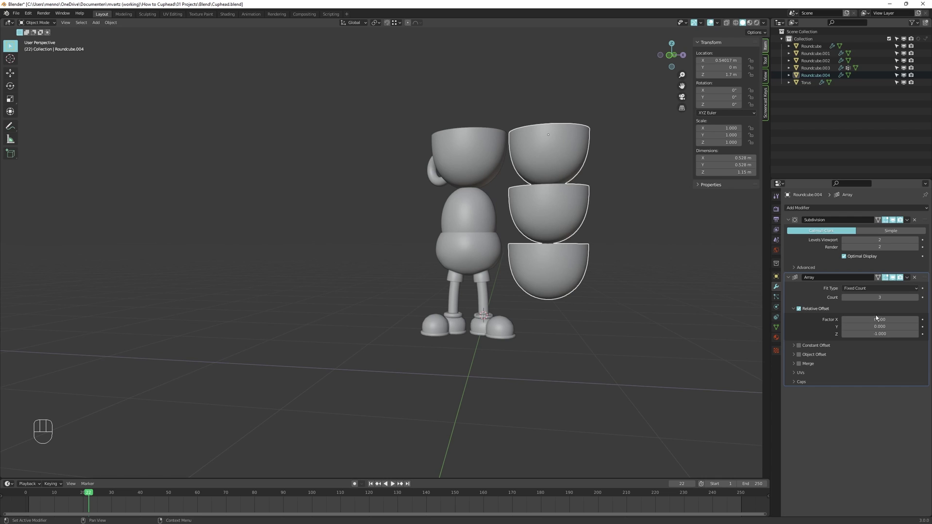
- Move all objects down along Z in front view until the shoes stand on the ground line
key(KP_1)
key(a)
key(g)
key(z)
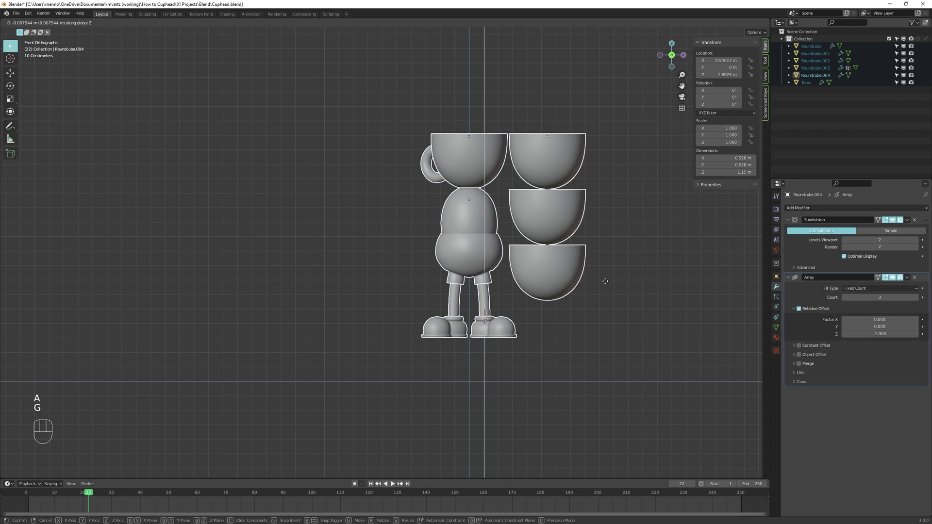
click(519, 364)
key(alt+a)
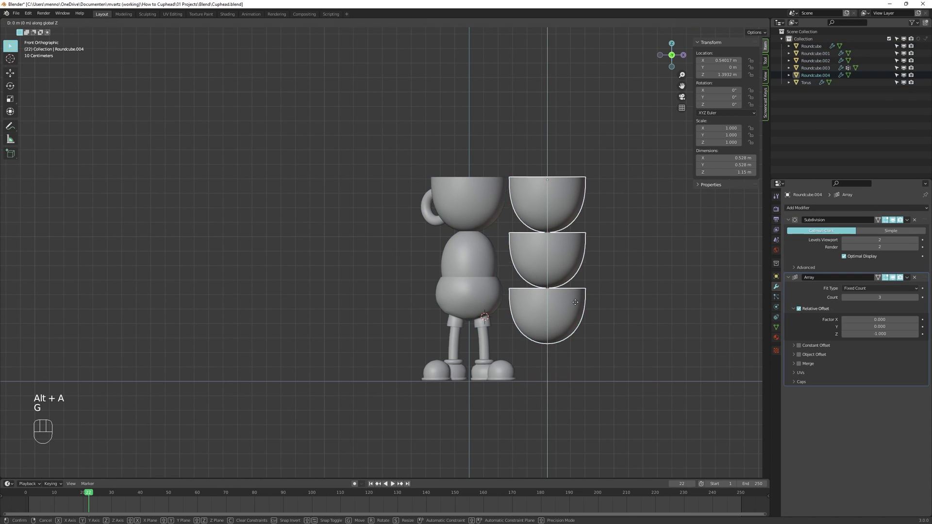
- Lower the cup head and its handle along Z until the rim aligns with the top of the cup stack
click(476, 200)
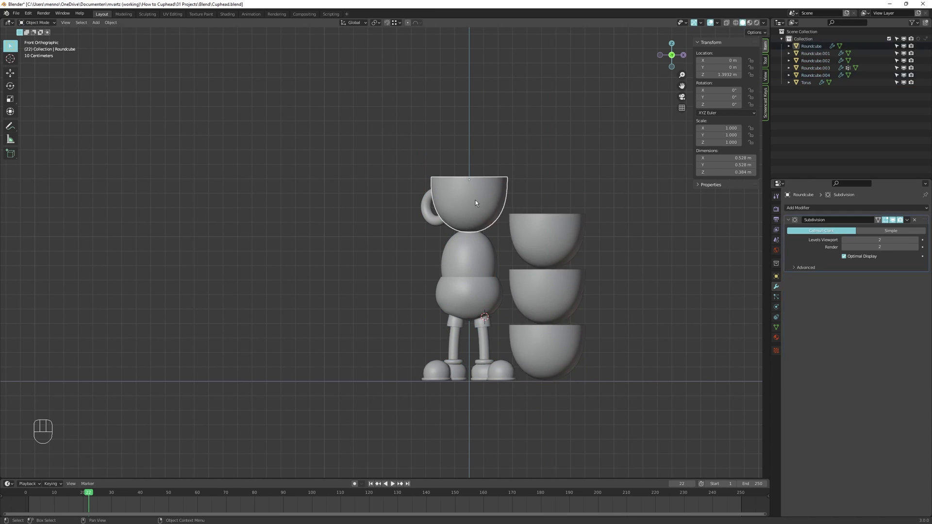
shift+click(430, 211)
key(g)
key(z)
key(g)
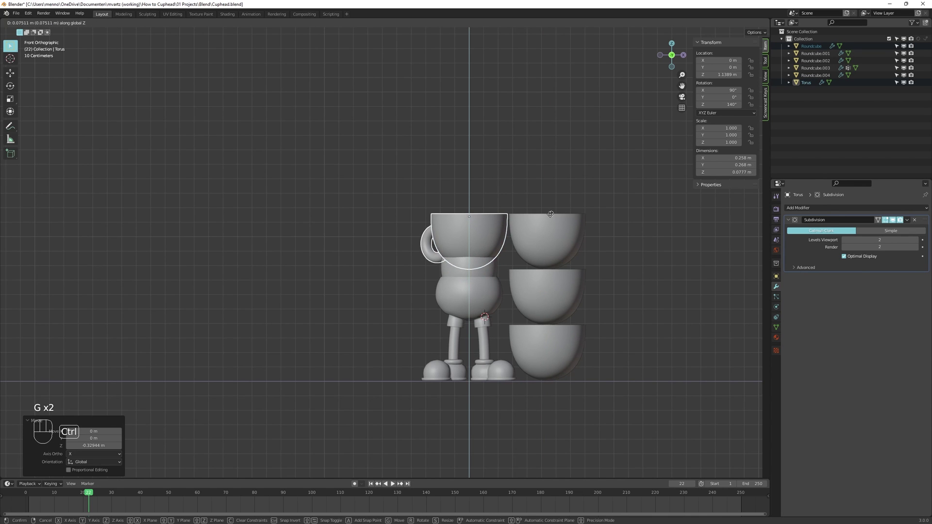
click(551, 214)
- Move the body object down along Z, closer to the shoes
click(485, 294)
key(g)
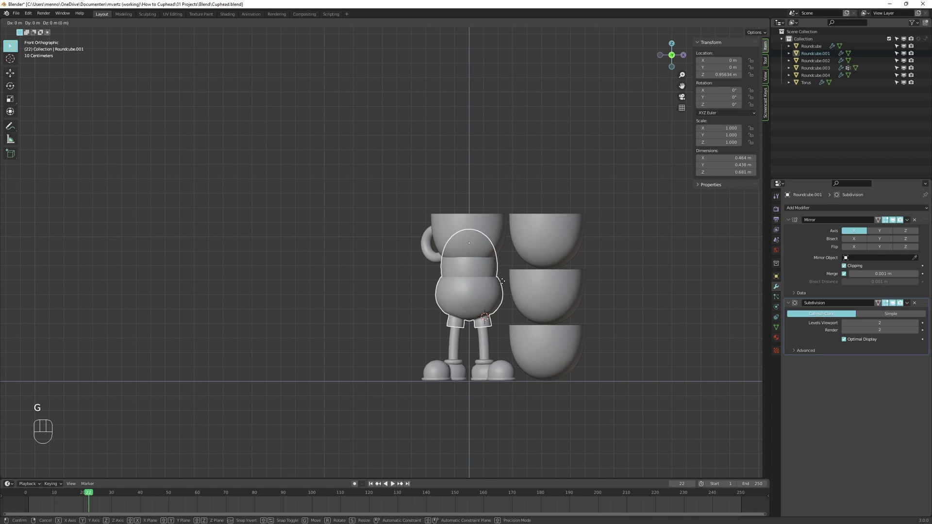
middle_click(491, 301)
click(495, 318)
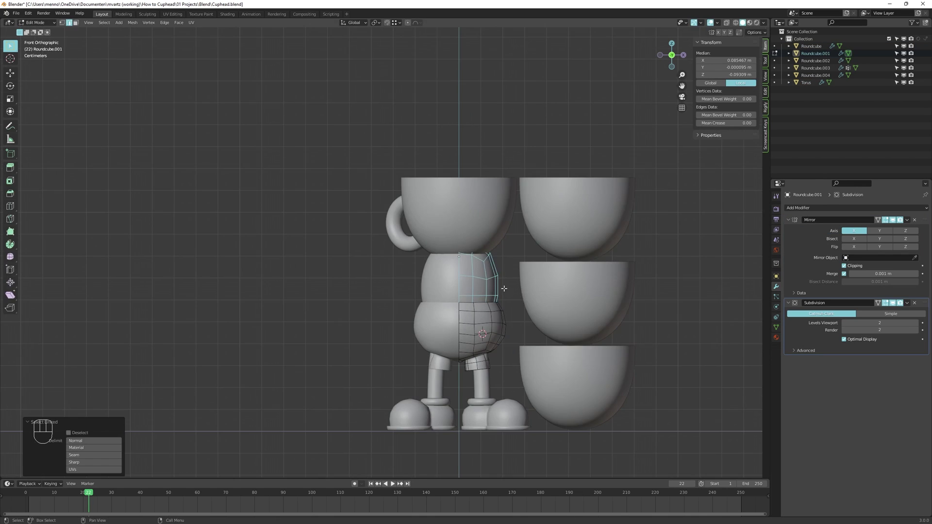
- Lower the upper torso along Z to sit beneath the head and scale it narrower
key(g)
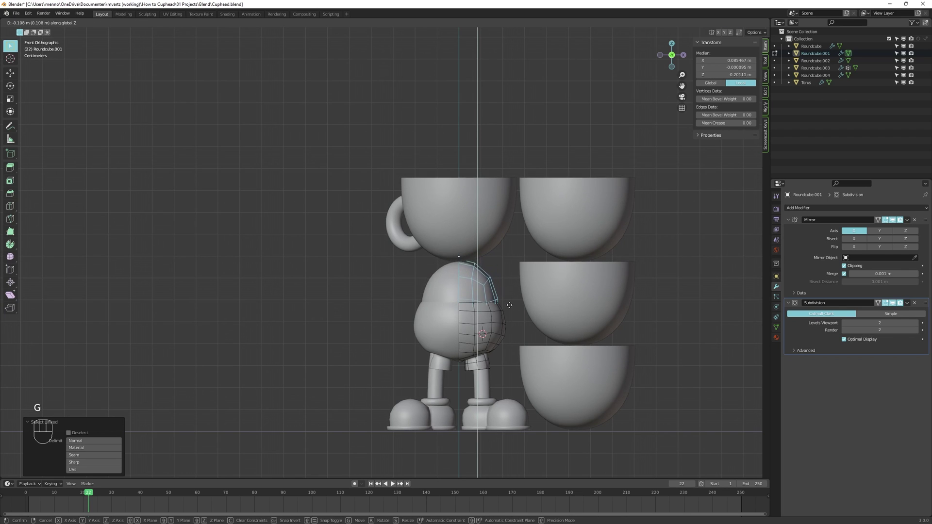
click(522, 289)
middle_drag(525, 285, 527, 274)
key(alt+s)
key(s)
key(shift+z)
click(528, 272)
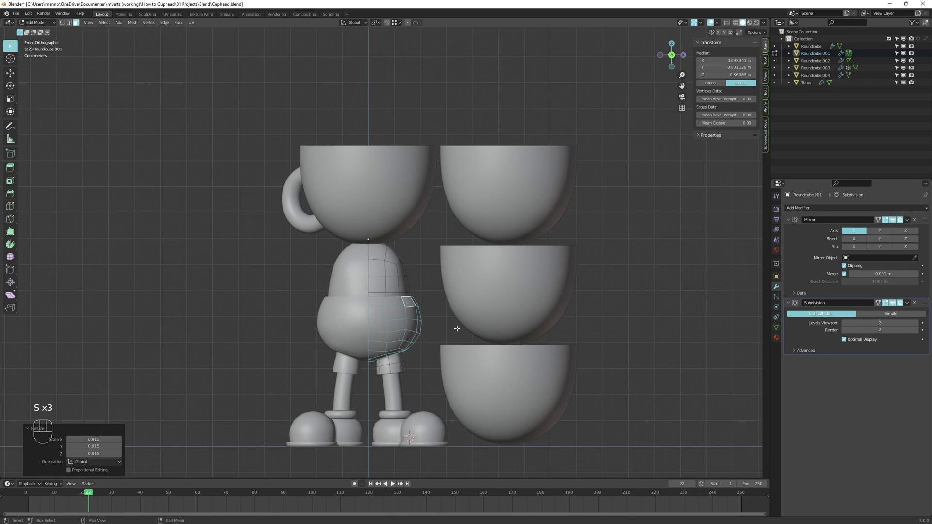
- Scale the linked lower-body mesh slightly narrower along X and leave Edit Mode
key(s)
key(x)
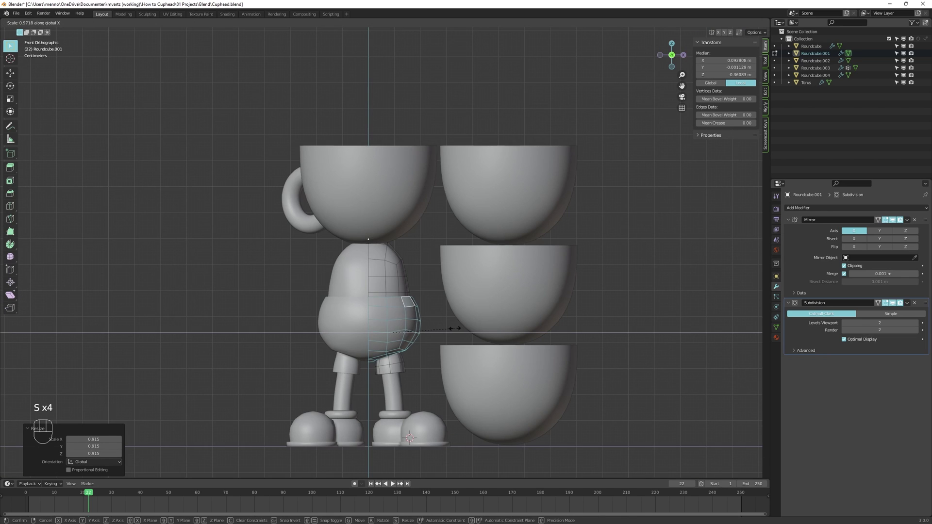
click(451, 329)
key(Tab)
key(d)
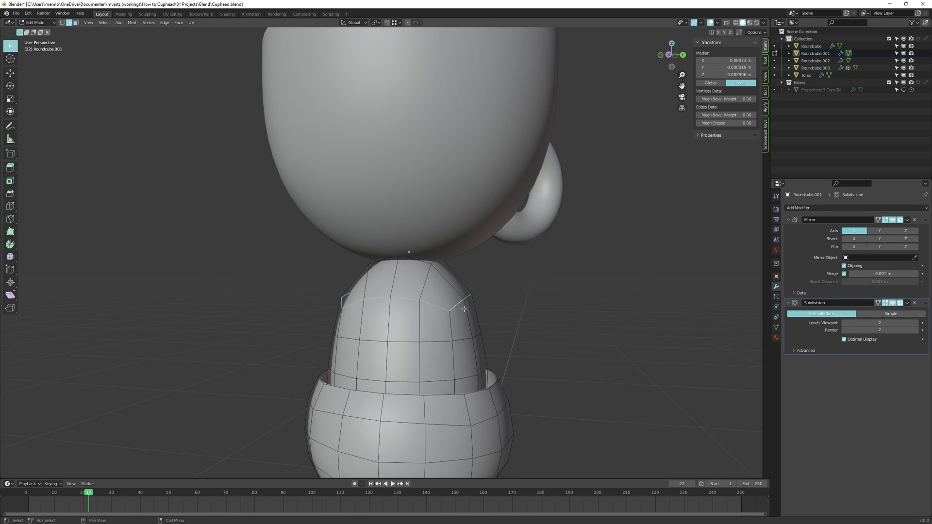
- Raise the edge loop near the top of the torso about 0.035 m along Z
key(g)
key(z)
click(466, 292)
key(s)
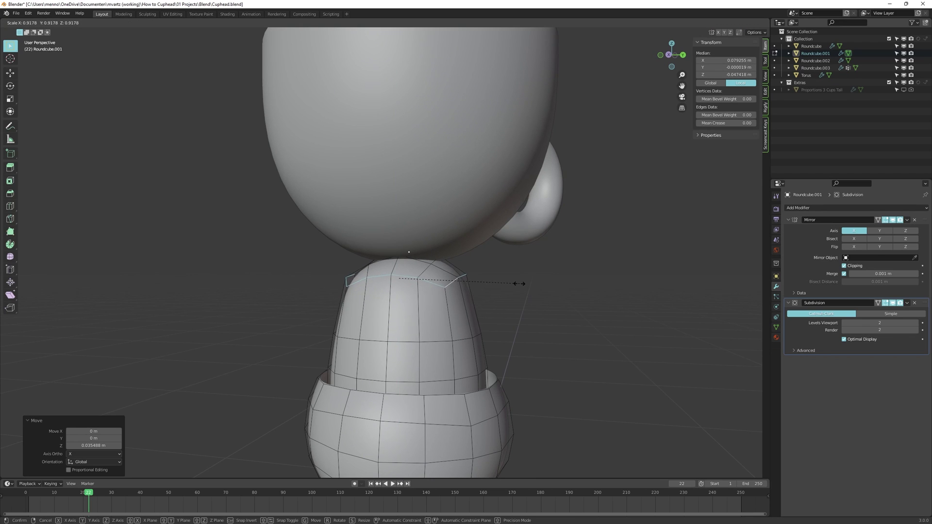
right_click(508, 285)
mouse_move(508, 285)
middle_down()
mouse_move(528, 300)
mouse_move(500, 301)
middle_up()
- Add a centred edge loop across the upper torso and enable proportional editing
key(ctrl+r)
click(496, 302)
right_click(501, 302)
key(o)
key(s)
right_click(505, 302)
- Scale the torso's middle and upper edge loops with proportional editing to refine its taper
alt+click(412, 343)
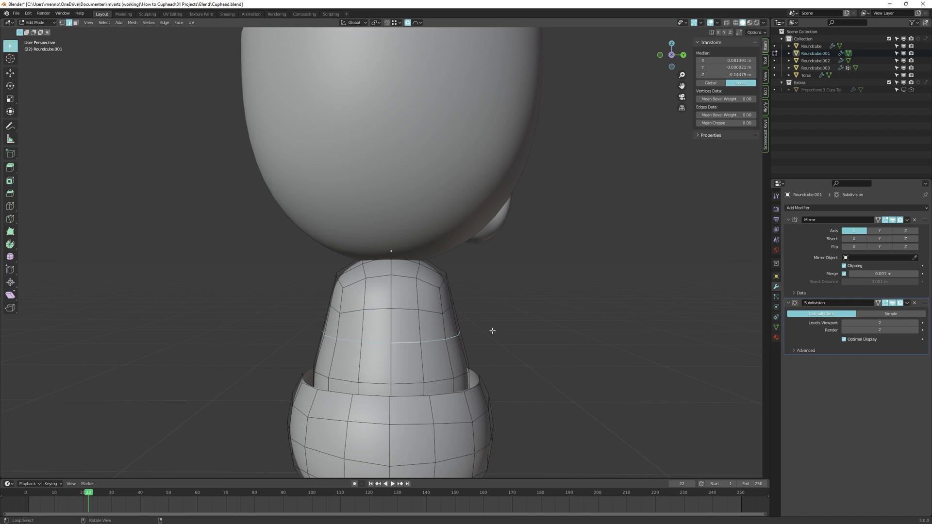
key(s)
click(500, 330)
alt+click(427, 302)
key(s)
click(508, 304)
- Adjust individual torso vertices in the XY plane with proportional editing to even out the shape, then leave Edit Mode
mouse_move(508, 304)
middle_down()
mouse_move(468, 289)
mouse_move(401, 293)
middle_up()
key(ctrl+Tab)
mouse_move(475, 354)
middle_down()
mouse_move(487, 381)
mouse_move(464, 356)
mouse_move(504, 362)
mouse_move(516, 413)
mouse_move(522, 364)
middle_up()
key(ctrl+Tab)
key(g)
key(shift+z)
click(509, 364)
key(g)
key(shift+z)
click(524, 392)
scroll(515, 295, down, 3)
scroll(534, 412, up, 4)
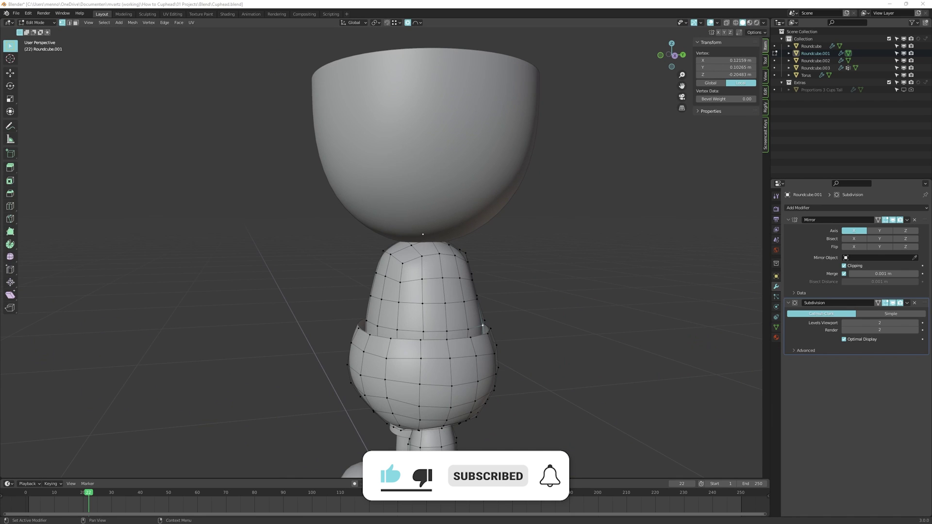
scroll(483, 327, up, 3)
middle_drag(448, 273, 504, 288)
key(Tab)
- Add a plane at the 3D cursor on the shoulder and merge its vertices into a single point
key(shift+a)
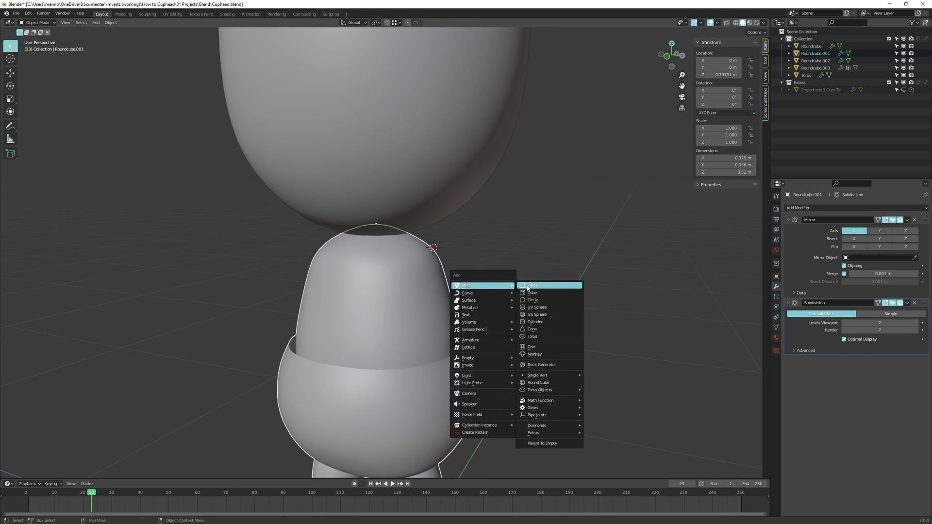
click(529, 285)
key(Tab)
key(m)
click(539, 223)
- Pull an edge for the arm out from the shoulder point about 0.215 m along X and lower its free end
key(g)
key(x)
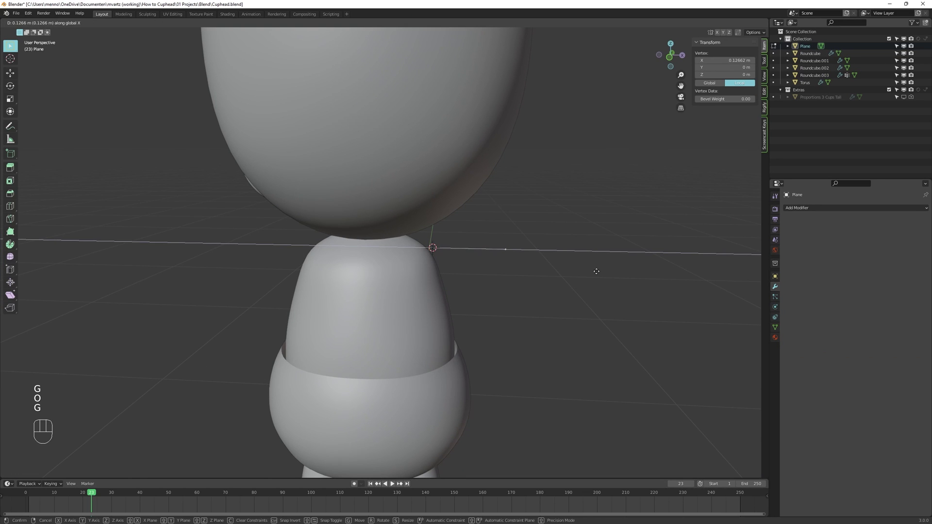
click(647, 274)
key(KP_1)
key(g)
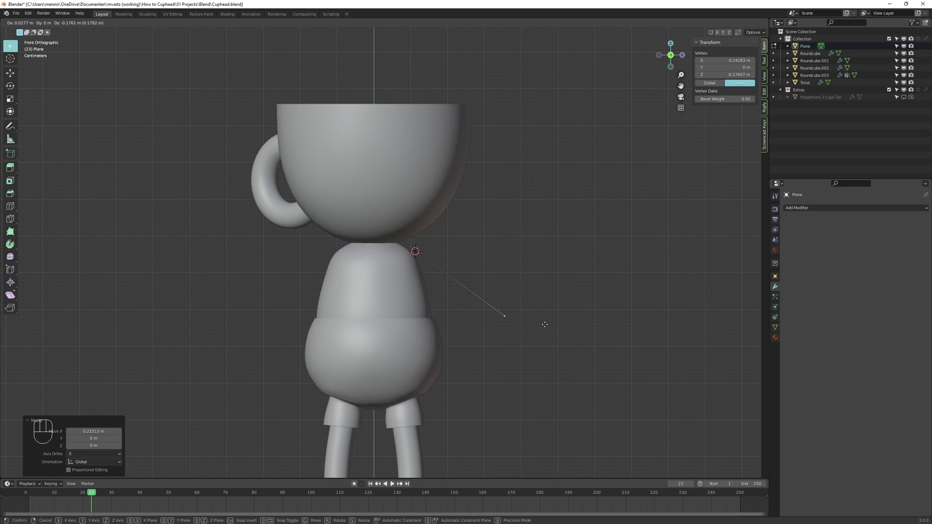
click(518, 396)
- Subdivide the arm edge and rotate the whole arm line 35° around the 3D cursor at the shoulder
key(alt+a)
key(a)
right_click(447, 316)
click(427, 326)
key(period)
click(531, 350)
key(r)
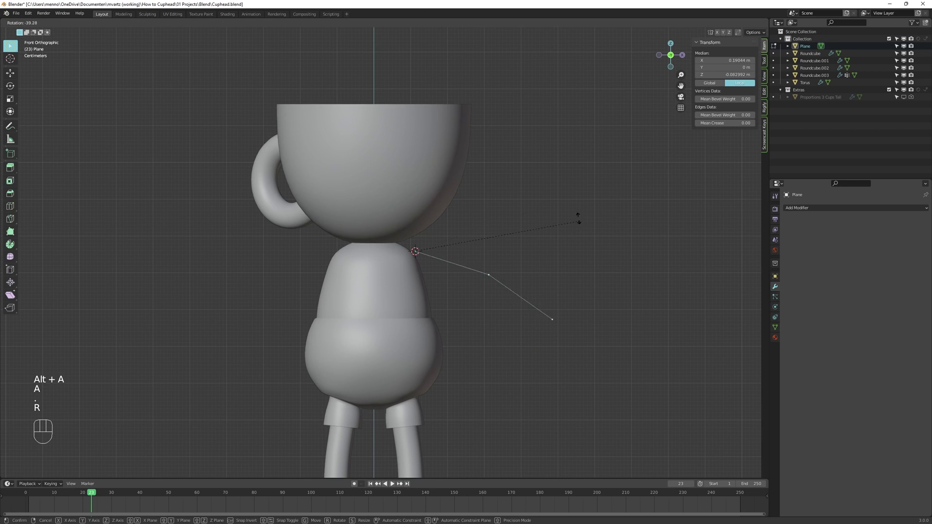
click(552, 236)
- Add a Skin modifier to the arm line
key(Tab)
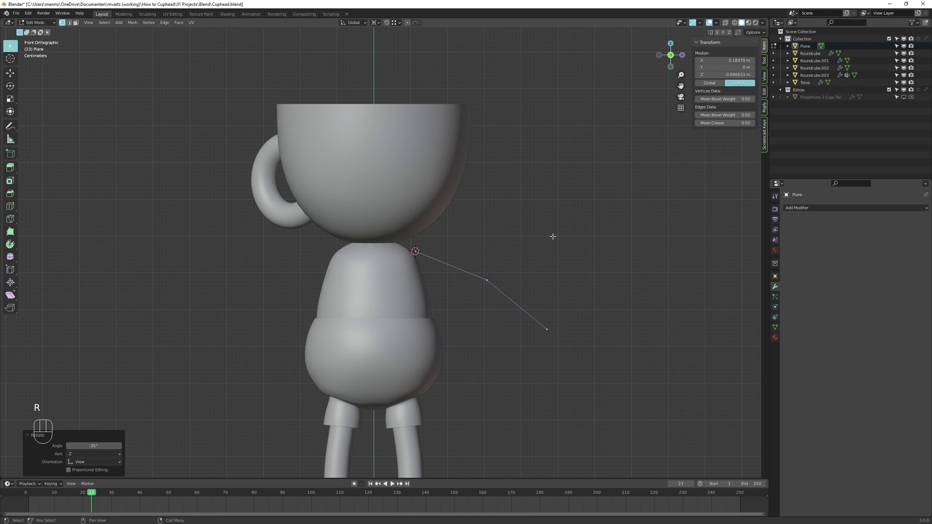
click(797, 208)
click(796, 325)
- Shrink the skin radius of all arm vertices to a slim arm and add a level 2 Subdivision Surface
key(Tab)
key(a)
key(ctrl+a)
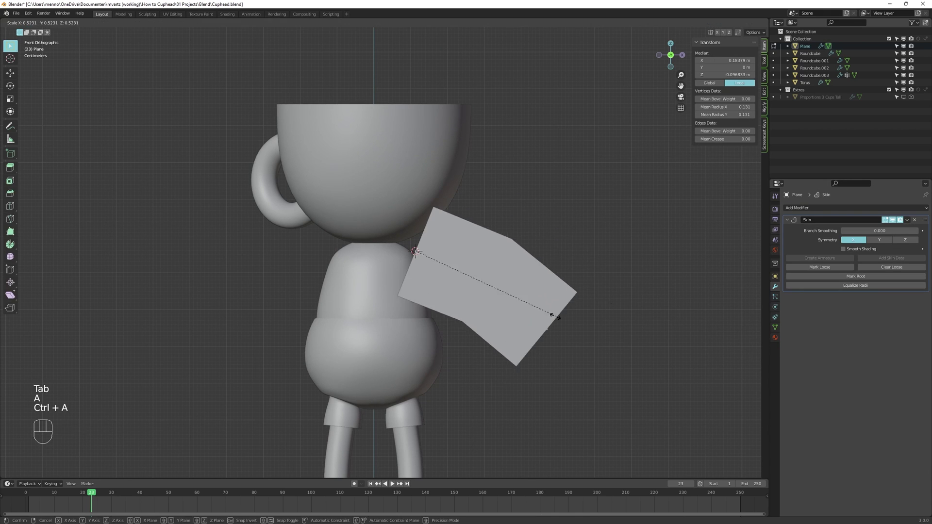
key(ctrl+a)
key(Tab)
key(ctrl+2)
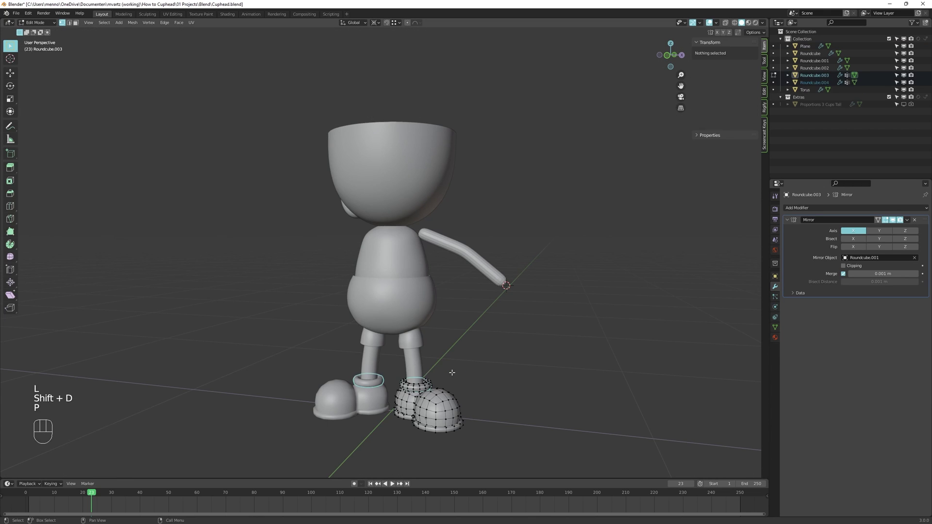
- Separate the duplicated shoe cuff into its own object and snap it to the 3D cursor at the arm's end
key(p)
key(Tab)
key(alt+a)
key(shift+s)
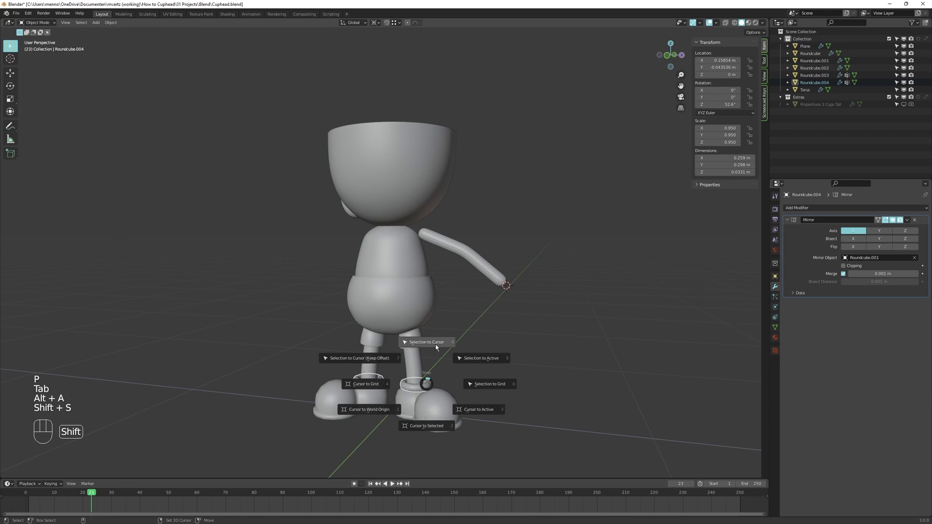
click(426, 342)
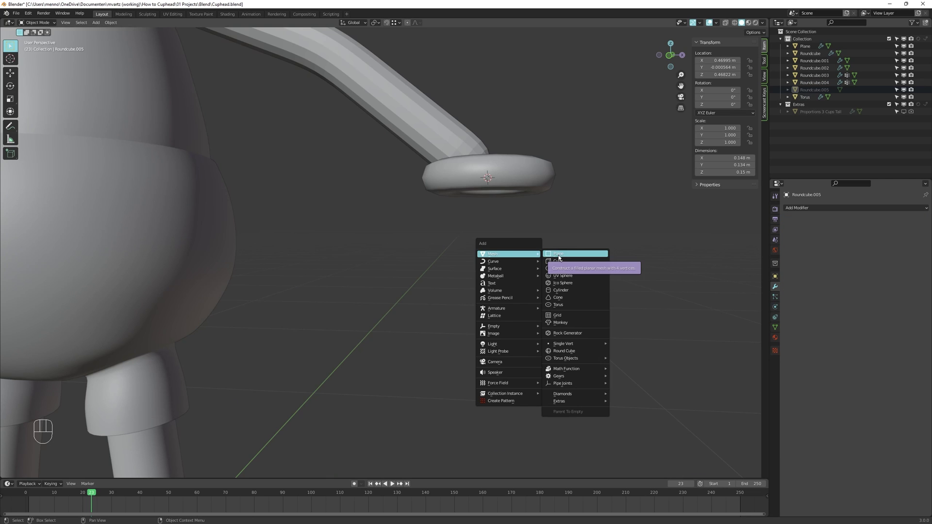
- Add a plane at the wrist, merge it into a single vertex and extrude it about 0.07 m downward
click(559, 264)
key(Tab)
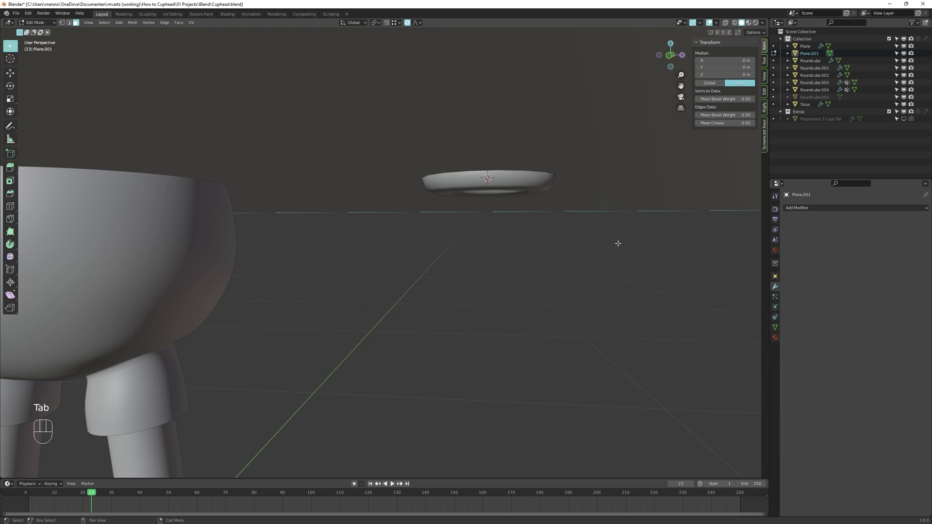
key(alt+m)
click(616, 244)
key(1)
key(a)
key(e)
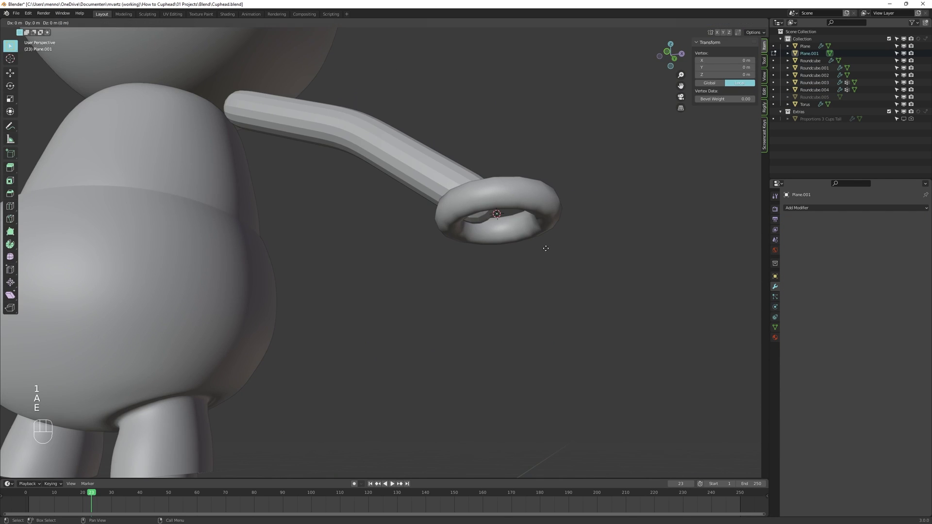
middle_click(548, 265)
click(577, 302)
key(Tab)
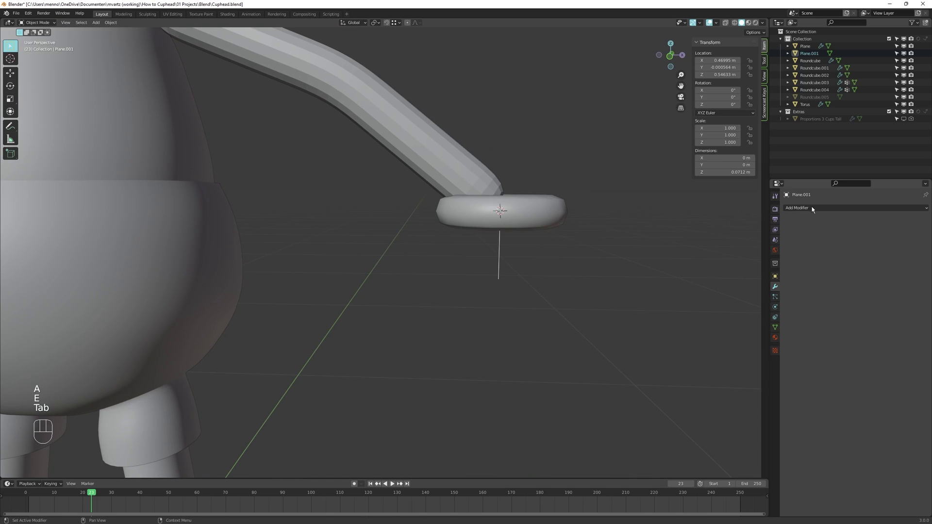
- Add a Skin modifier to the hand line and shrink the skin radius of all its vertices
click(826, 208)
click(792, 292)
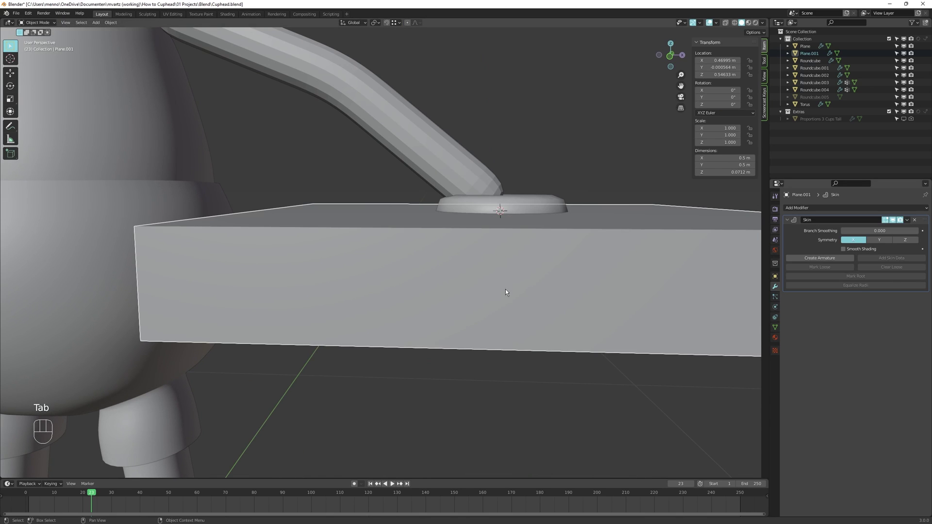
key(a)
scroll(695, 308, down, 3)
key(ctrl+a)
click(593, 270)
middle_drag(593, 270, 556, 270)
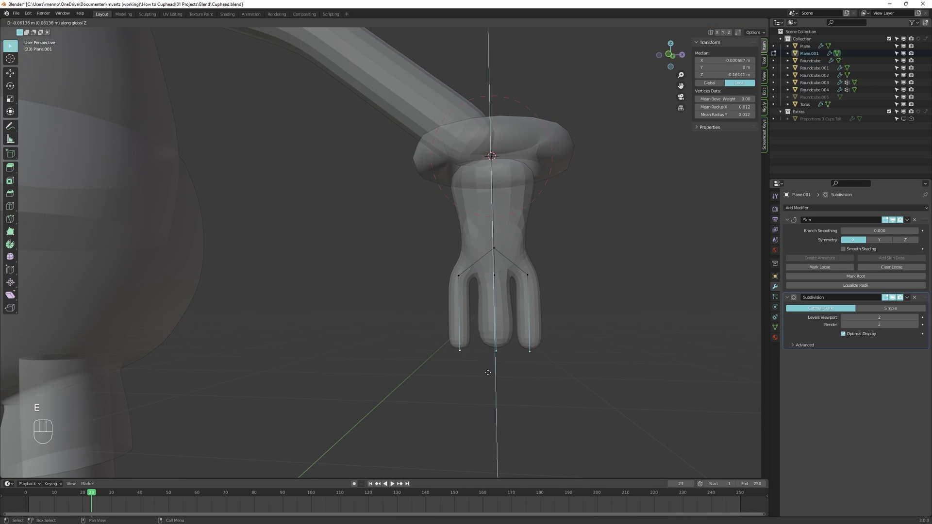
- Extrude a two-segment thumb in front view from the palm vertex toward the body, its tip angled downward
click(496, 246)
key(KP_1)
key(e)
click(445, 236)
key(e)
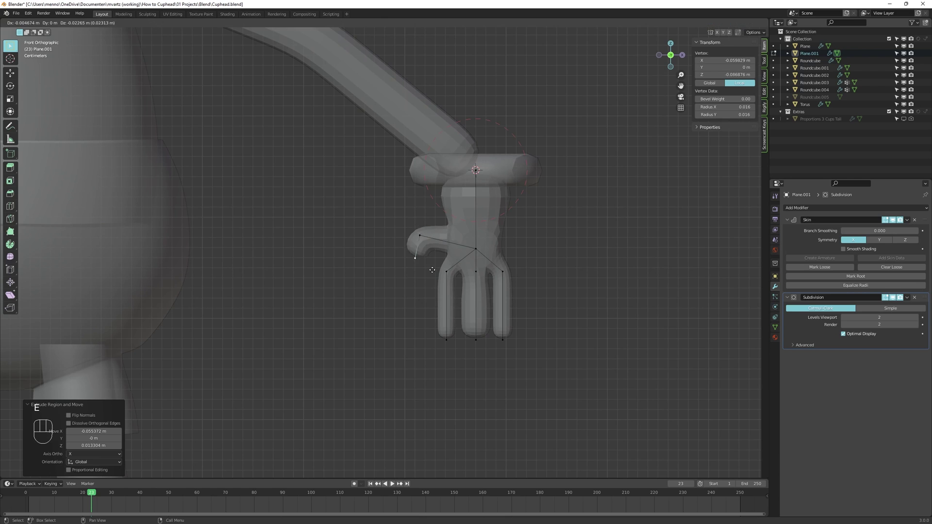
click(419, 239)
- Enlarge the skin radius of the hand's palm and thumb into a broad glove shape
scroll(419, 239, up, 2)
key(ctrl+a)
click(559, 251)
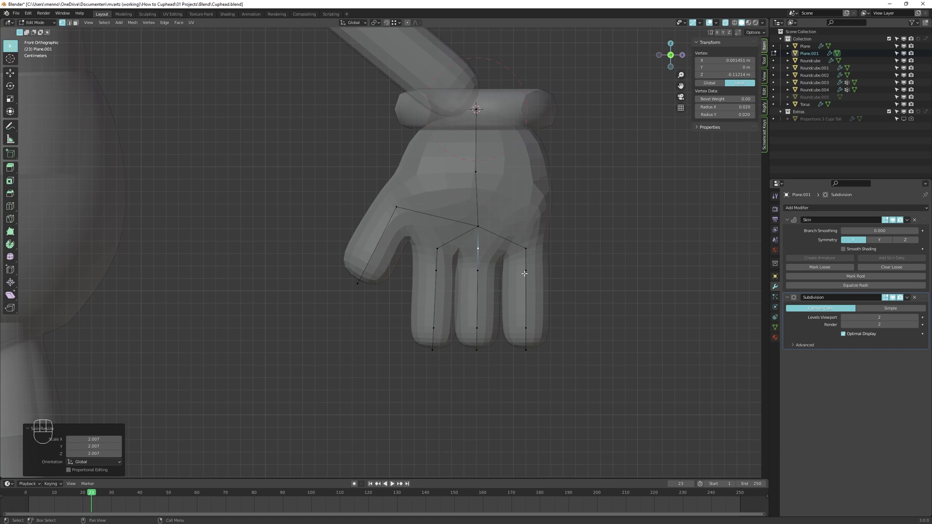
- Place the 3D cursor at the base of the finger nearest the thumb and rotate that finger outward about 5°
scroll(421, 281, up, 1)
key(2)
key(1)
click(425, 246)
key(shift+s)
key(alt+a)
click(421, 368)
key(ctrl+KP_Add)
key(ctrl+KP_Add)
key(ctrl+KP_Add)
key(r)
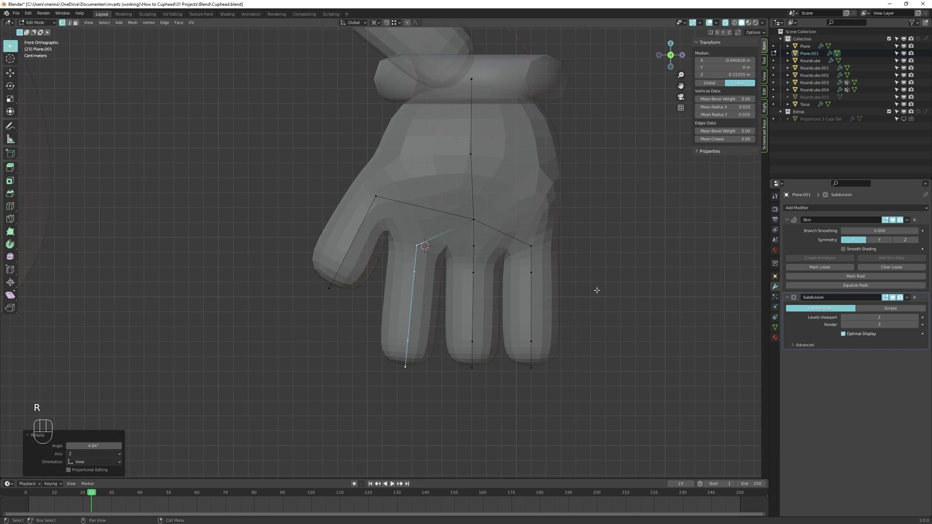
- Enlarge the skin radius at the fingertips so the fingers widen toward their ends
click(528, 368)
key(alt+a)
key(ctrl+a)
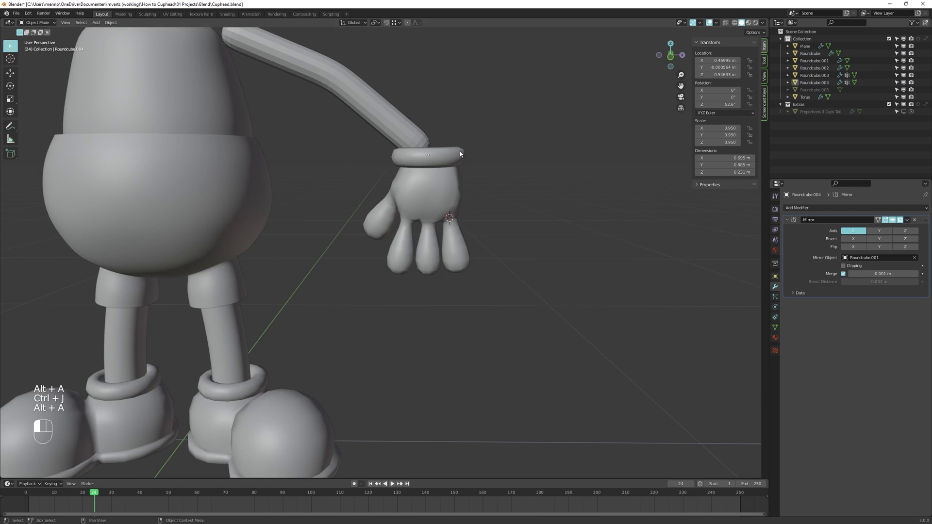
- Examine the glove mesh and compare its topology with the quick retopology version
scroll(479, 182, up, 3)
key(ctrl+Tab)
click(505, 243)
mouse_move(500, 208)
alt+middle_down()
mouse_move(495, 192)
mouse_move(479, 207)
mouse_move(551, 177)
alt+middle_up()
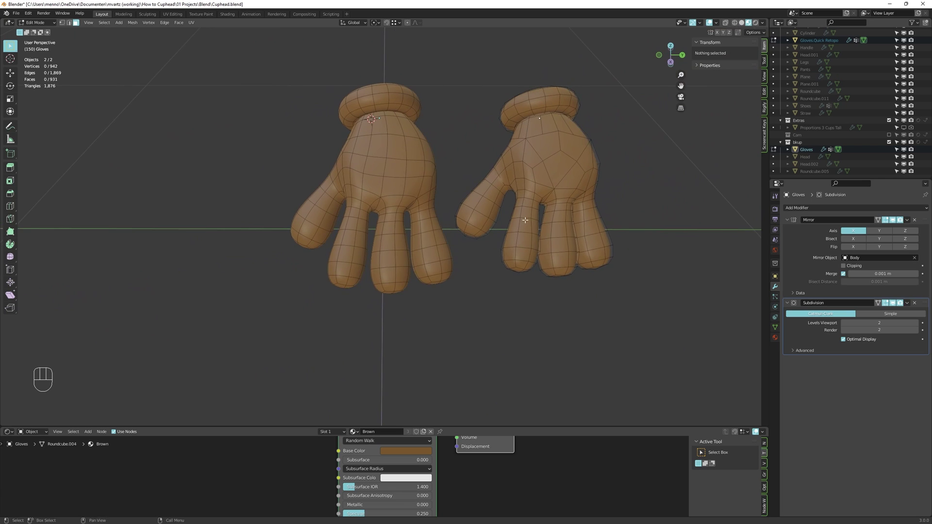
alt+middle_drag(518, 217, 556, 237)
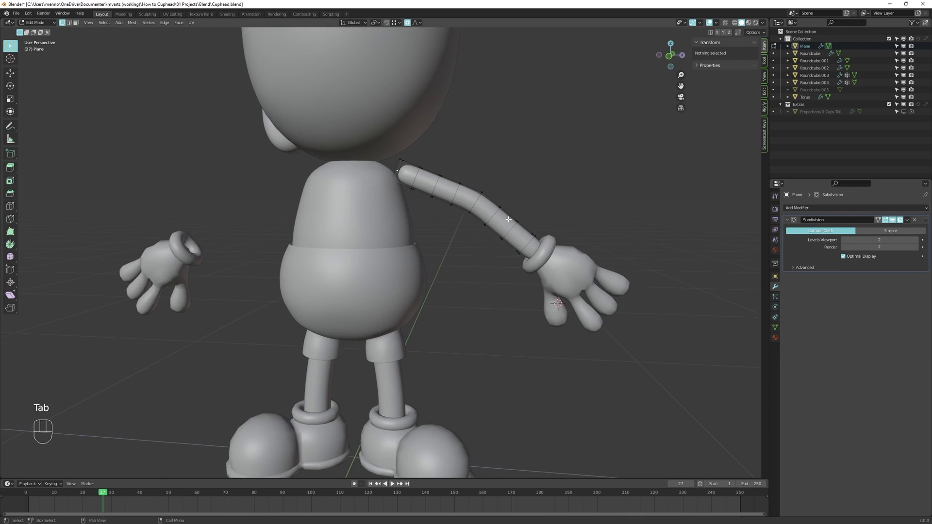
- Dissolve the surplus edge loops along the arm mesh, keeping a loop at the elbow
right_click(509, 219)
click(500, 256)
key(2)
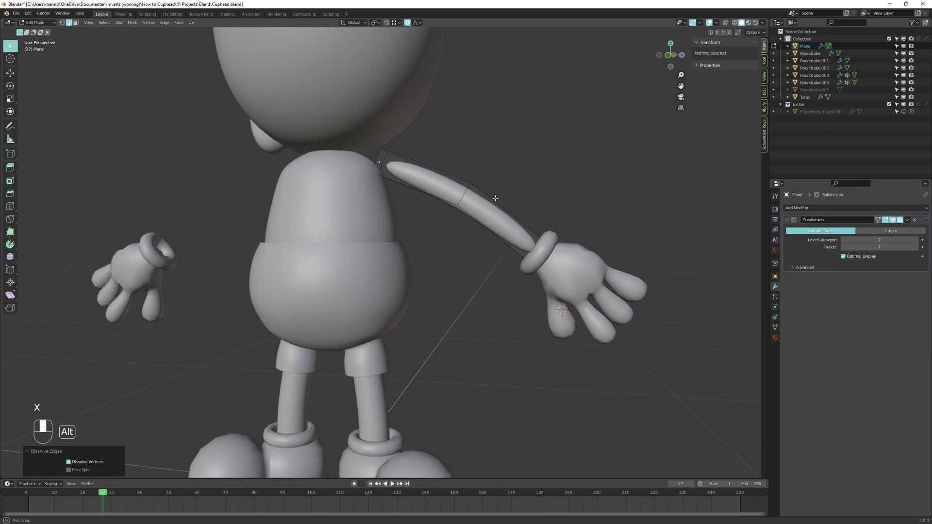
key(KP_Divide)
alt+middle_drag(498, 225, 406, 225)
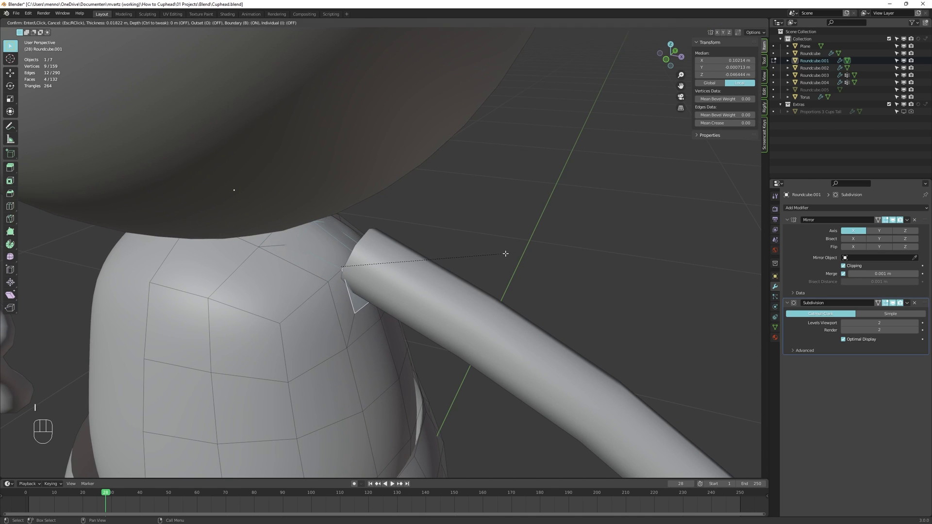
- Inset the four shoulder faces of the body and scale and rotate them into a rounded arm socket
key(alt+s)
key(s)
key(r)
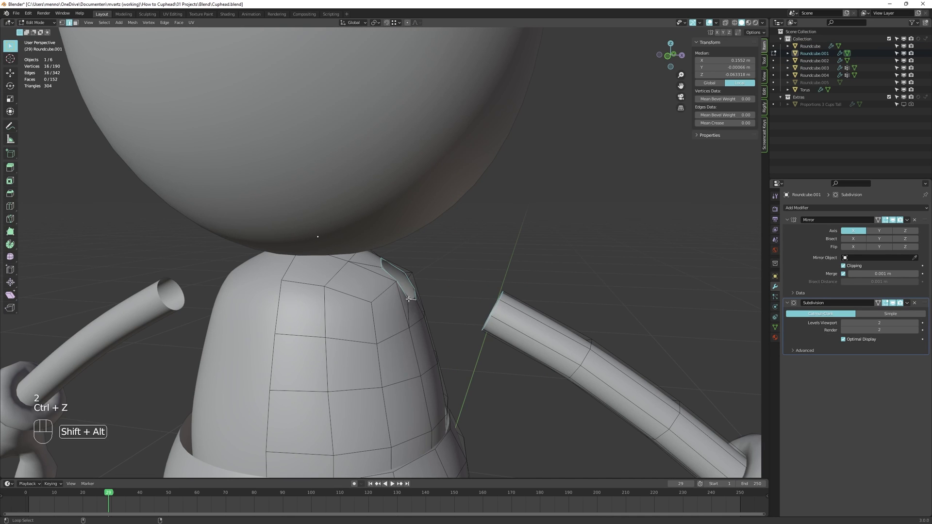
- Bridge the body's shoulder opening to the arm's open end and adjust the shoulder loop's scale and position
right_click(436, 290)
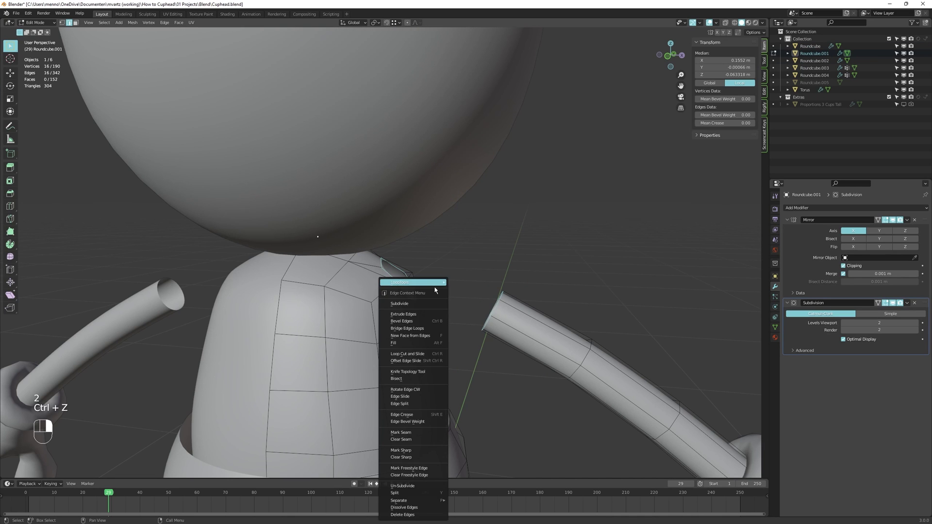
click(419, 329)
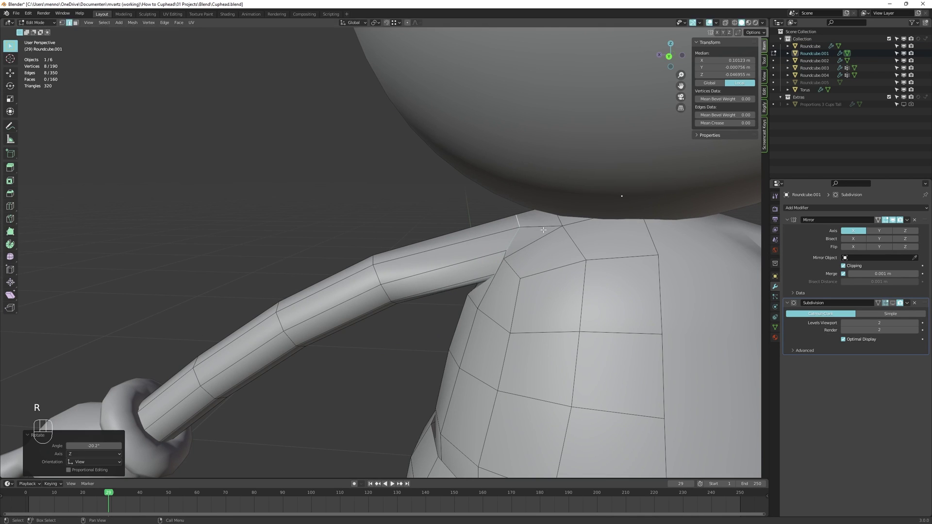
key(s)
key(g)
- Add two edge loops around the joint between the shoulder and the arm
key(ctrl+r)
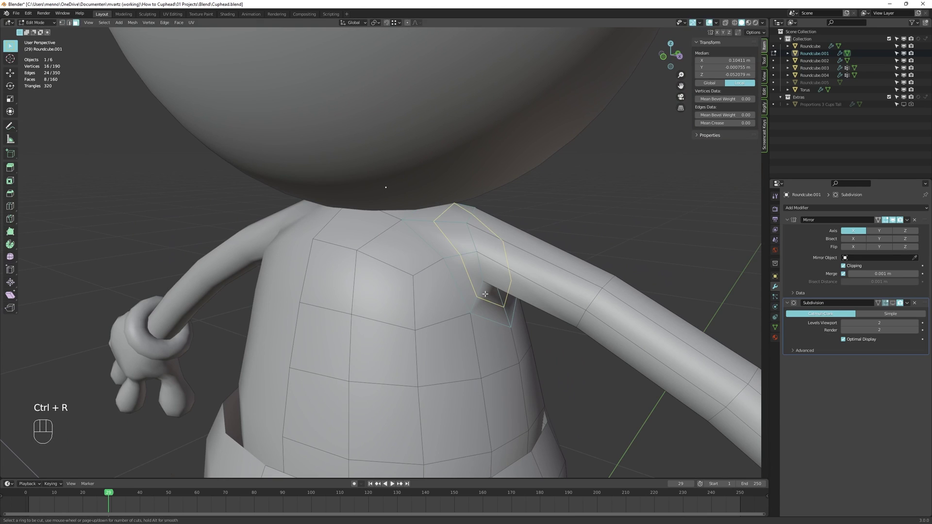
click(499, 251)
right_click(499, 251)
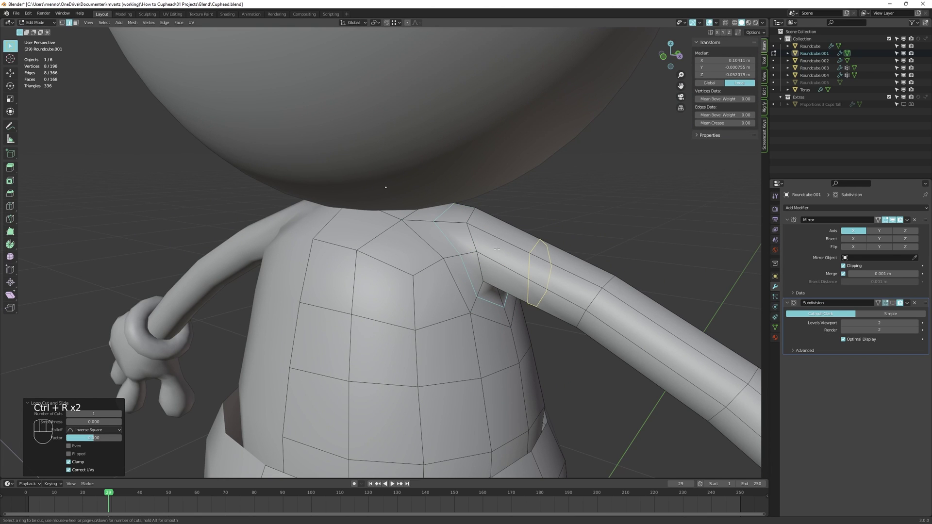
click(496, 249)
click(455, 235)
key(alt+a)
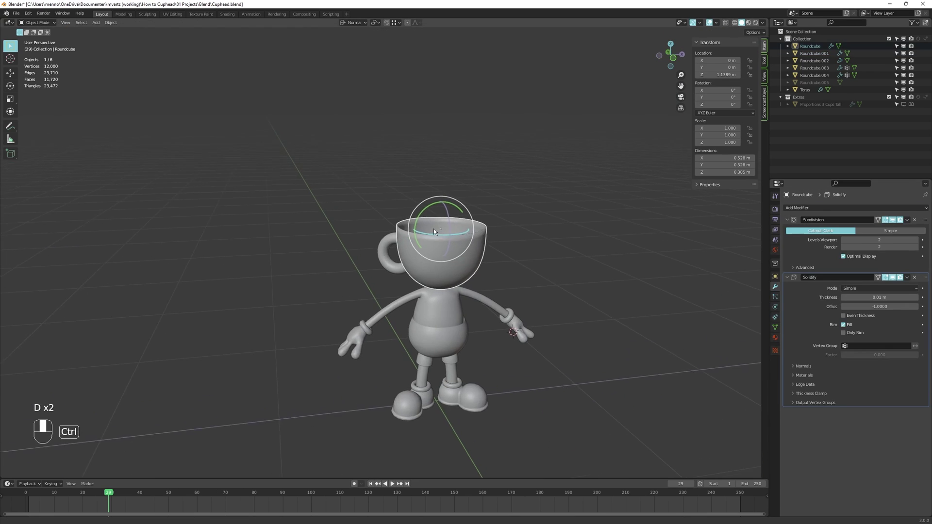
- Increase the Solidify thickness of the cup head for a thicker rim
ctrl+middle_drag(435, 232, 435, 221)
drag(880, 297, 893, 298)
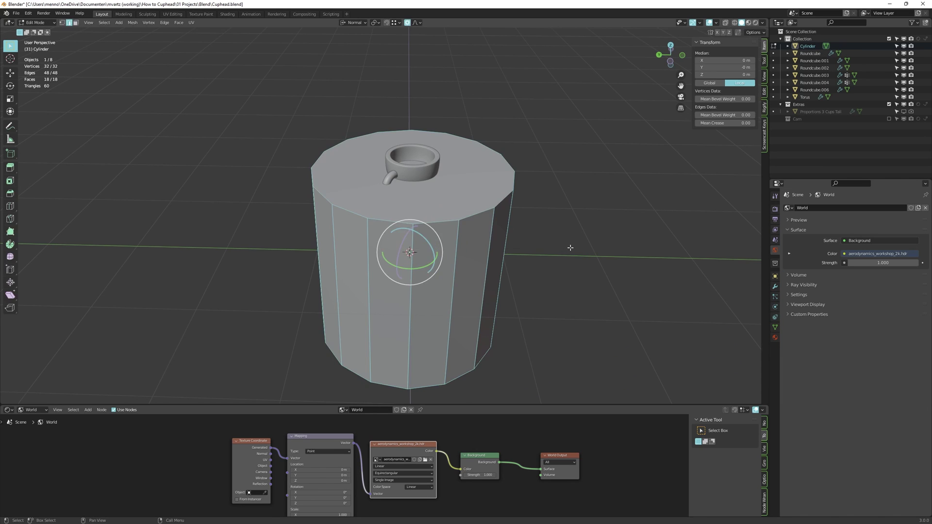
- Scale the cylinder horizontally to about 0.3 while keeping its height
key(g)
key(z)
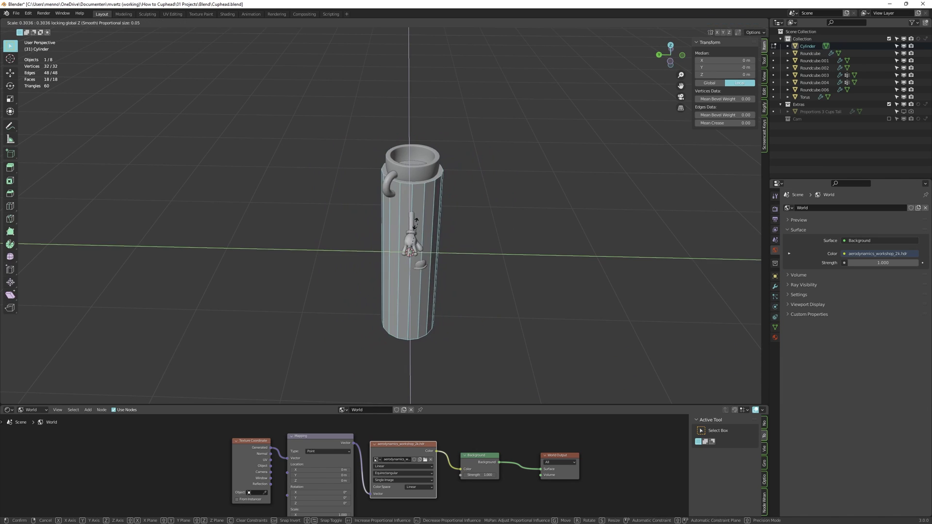
click(462, 163)
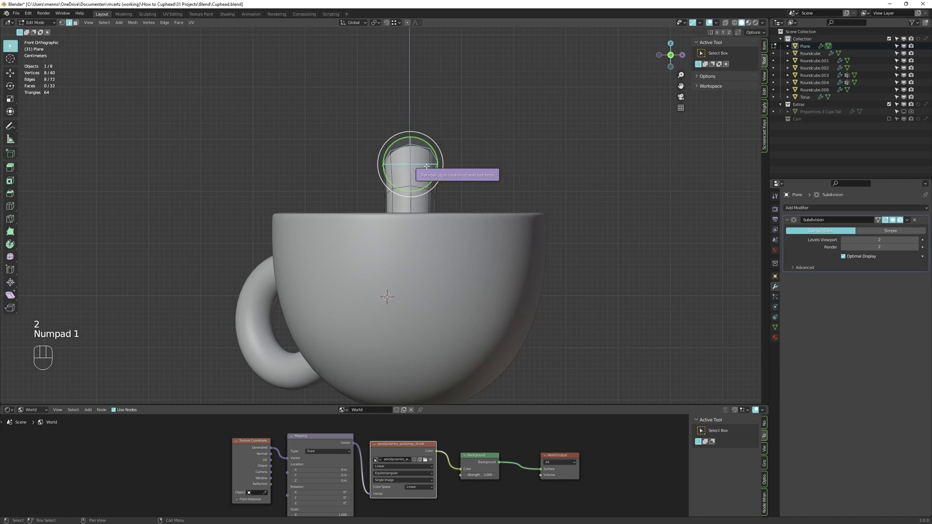
- Extrude the straw's upper end loop in side view to form its bend and mouthpiece
key(KP_3)
key(e)
click(515, 153)
key(e)
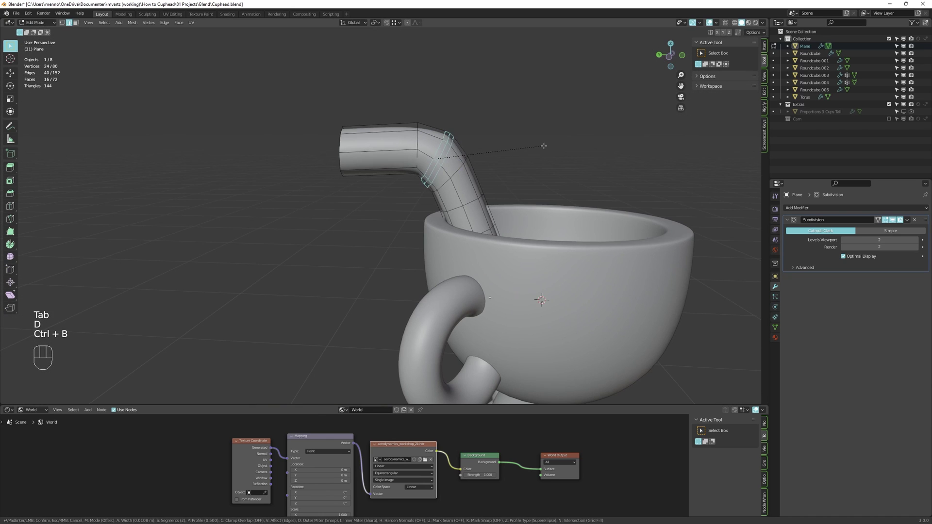
- Scale the middle loop at the straw's bend up to about 1.21 as a ridge and start another loop cut
key(s)
key(s)
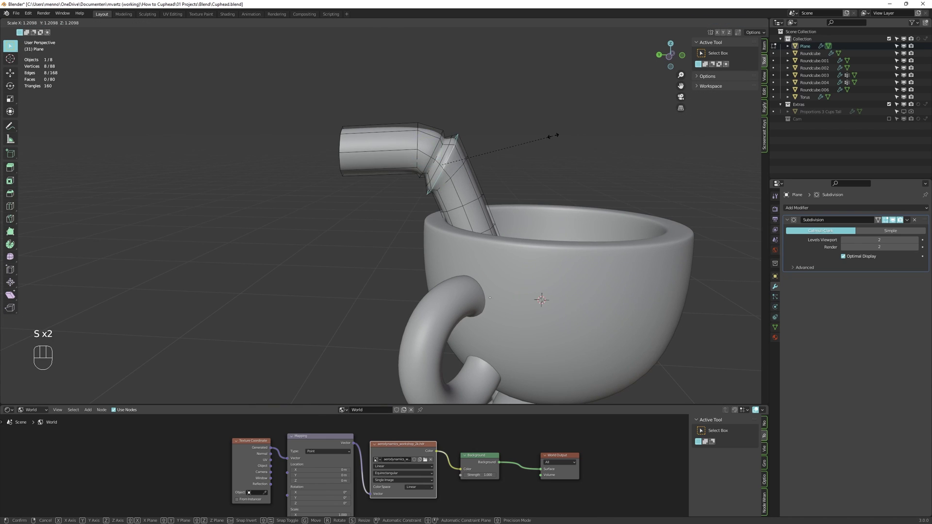
click(553, 136)
key(ctrl+r)
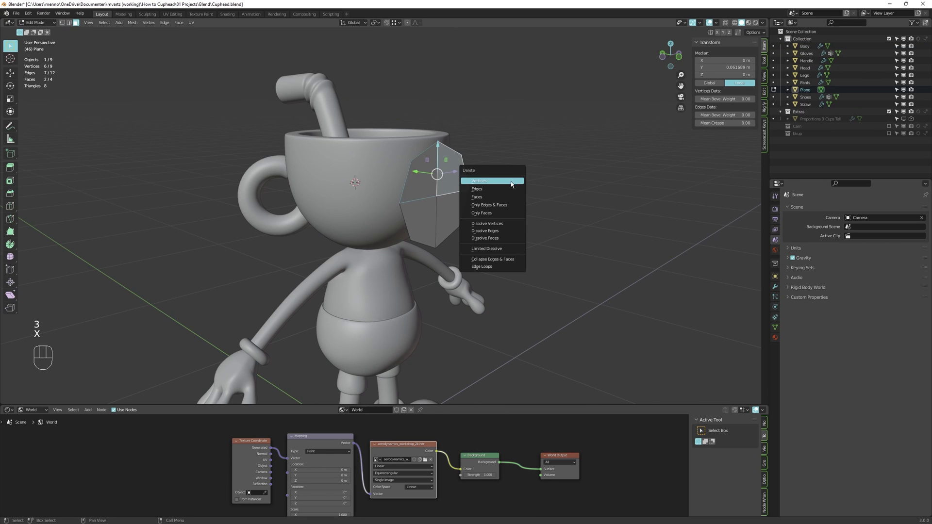
- Extrude the eye plane's upper edge about 0.09 m upward in front view and add a level 2 Subdivision Surface
key(KP_1)
key(Tab)
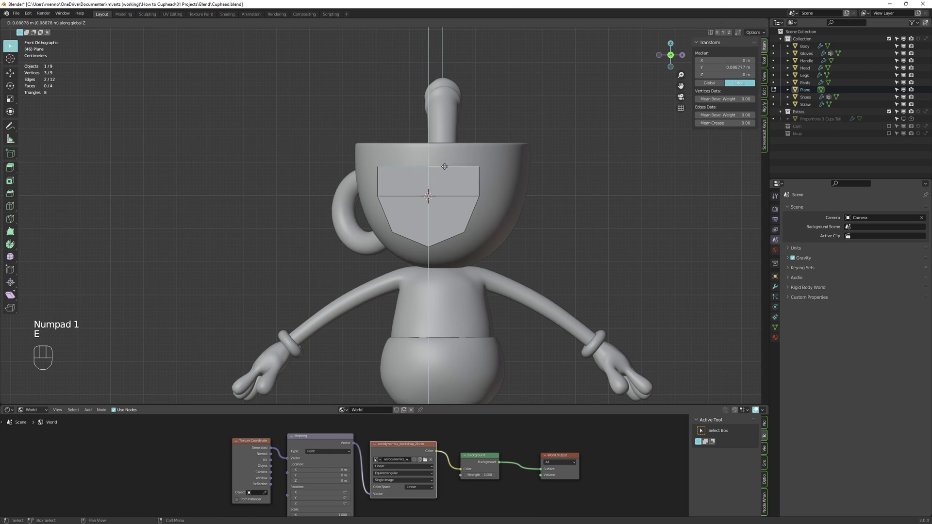
key(ctrl+2)
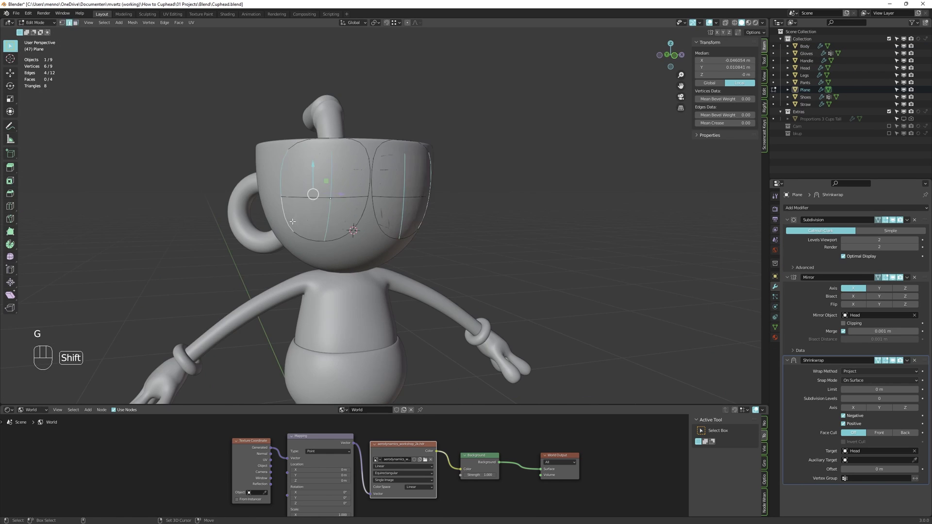
- Reshape the mirrored eye outline on the cup by moving its vertices with proportional editing, and adjust its edge crease and loops
key(1)
key(g)
key(g)
key(ctrl+z)
key(g)
key(g)
key(g)
key(g)
key(g)
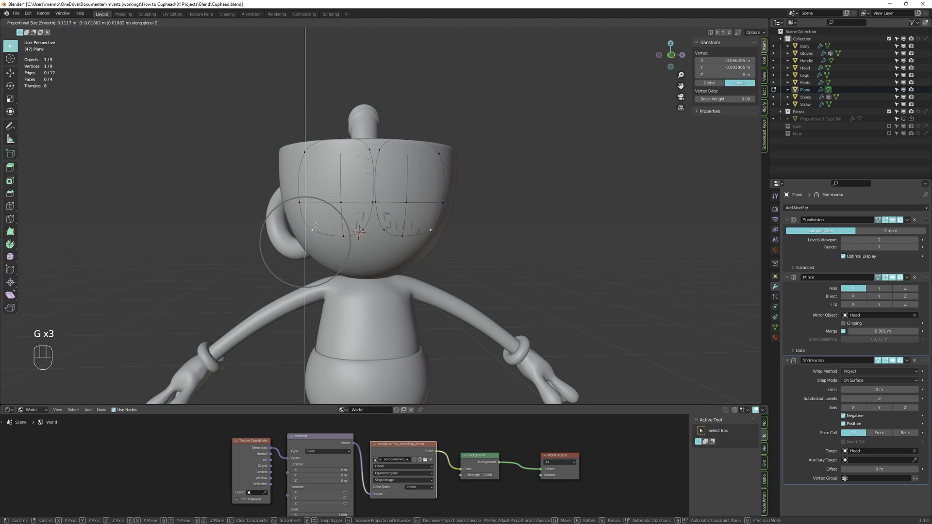
key(shift+e)
key(ctrl+r)
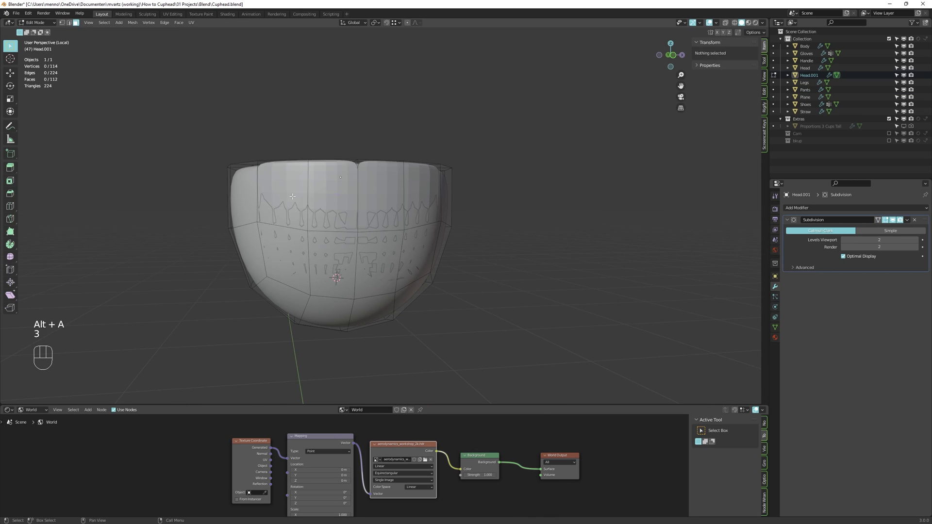
- Select the eye area on the duplicated head mesh and extrude it
shift+click(322, 252)
middle_drag(308, 225, 431, 265)
key(e)
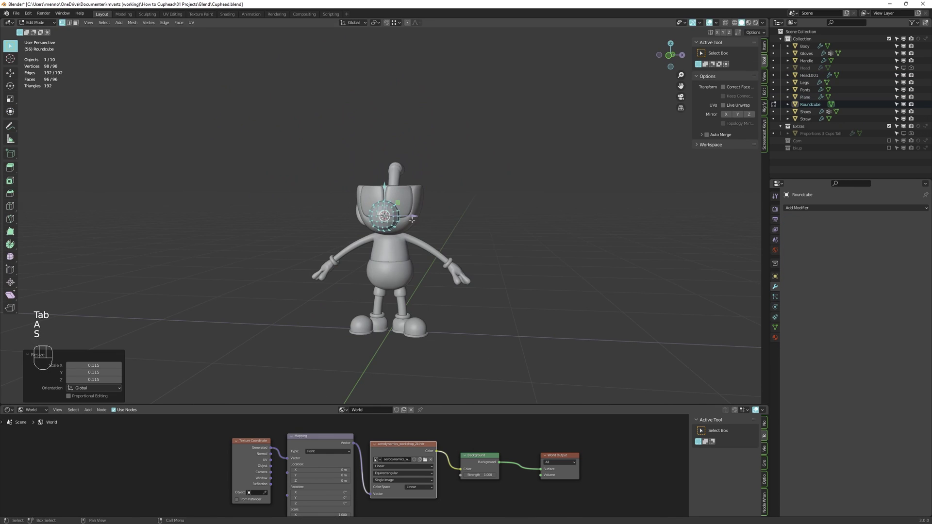
- Scale the round cube down to a small nose and shade it smooth
key(s)
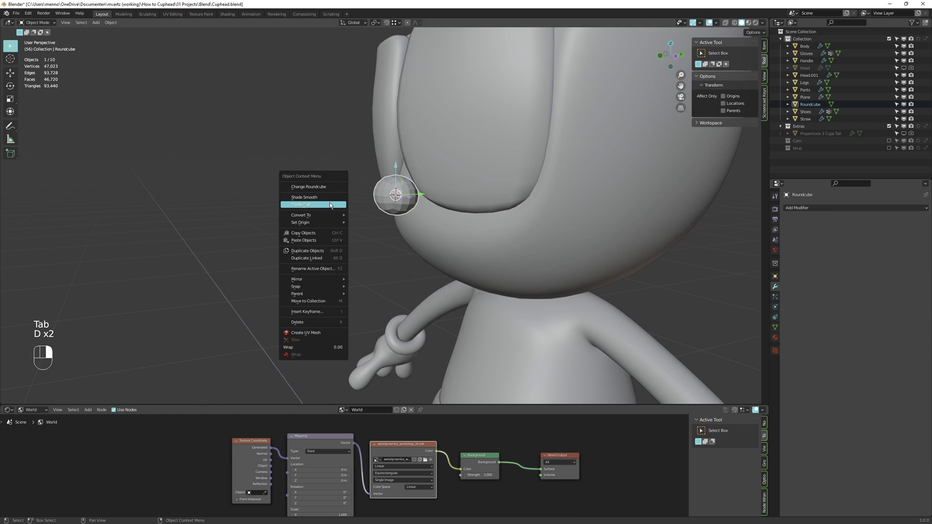
click(349, 202)
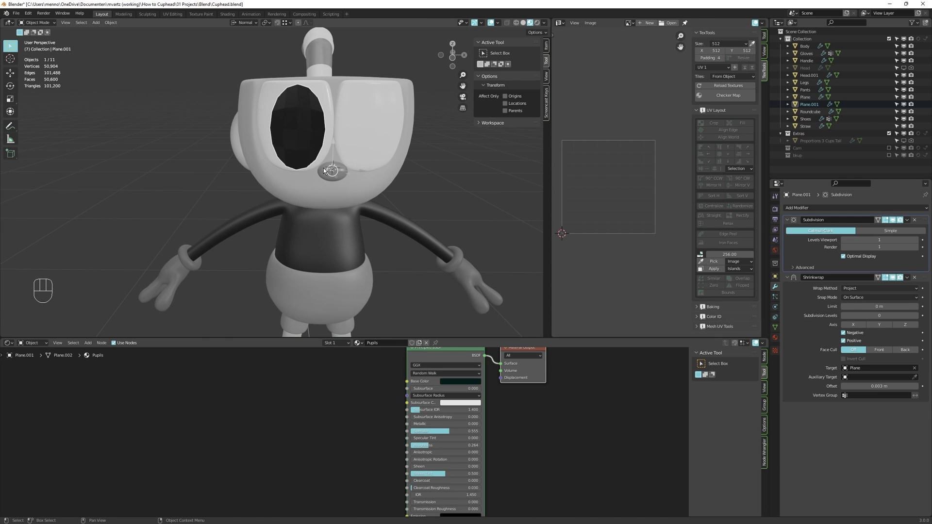
- Scale the whole pupil mesh to about 0.59 within the eye
key(Tab)
key(g)
click(315, 121)
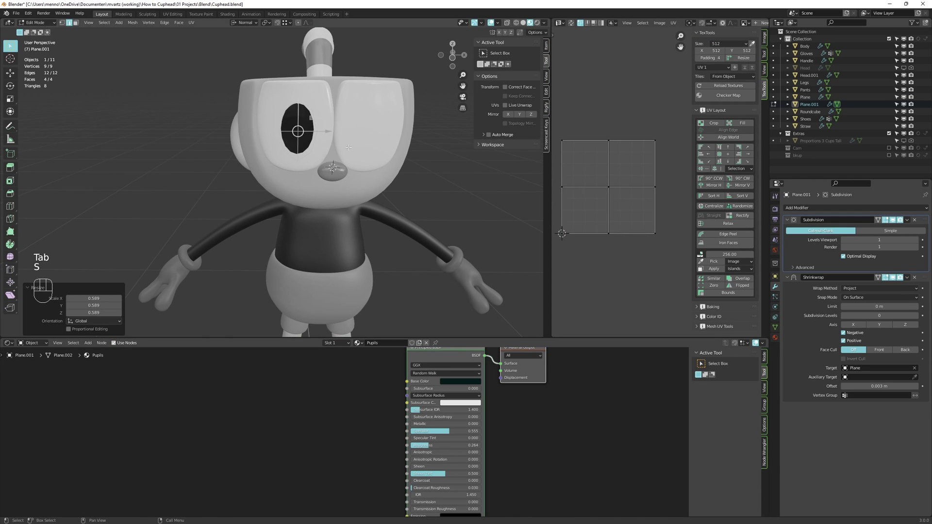
- Move the scaled pupil mesh into place within the eye on the cup face
key(g)
click(340, 133)
key(g)
key(z)
key(z)
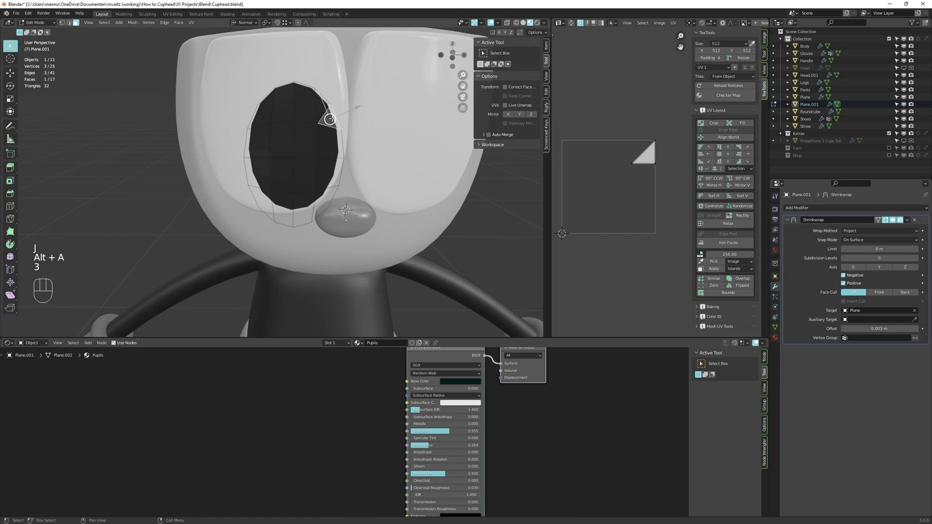
- Add a cylinder in the cup's opening and scale it to fit inside the rim, flattening it along Z as the drink
key(shift+a)
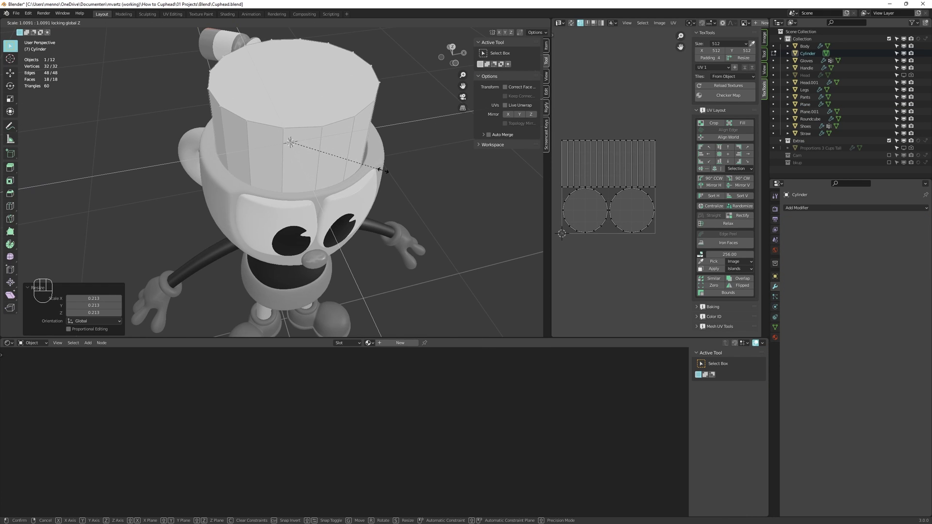
click(388, 148)
key(s)
key(z)
click(329, 150)
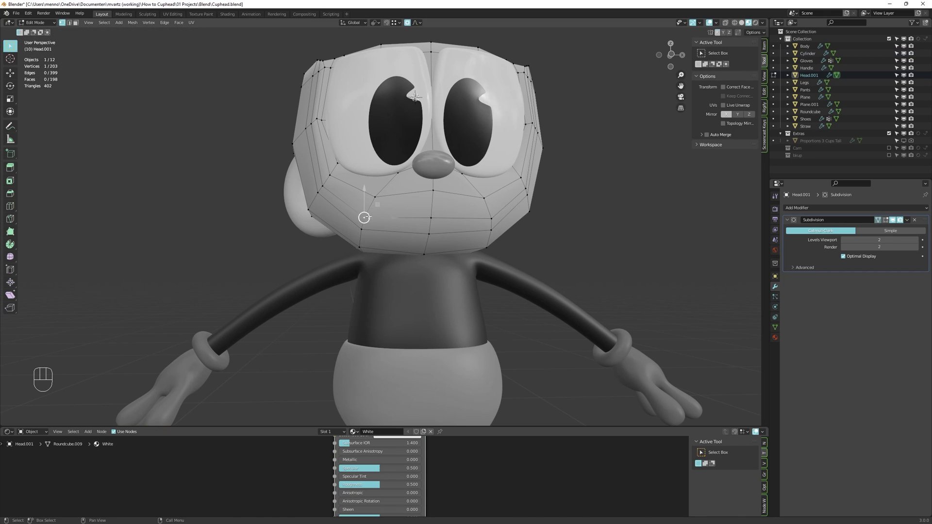
- Select the faces below the nose on the head mesh, inset them and extrude them inward to start the mouth
key(alt+a)
key(3)
key(c)
click(362, 214)
key(i)
click(549, 220)
key(e)
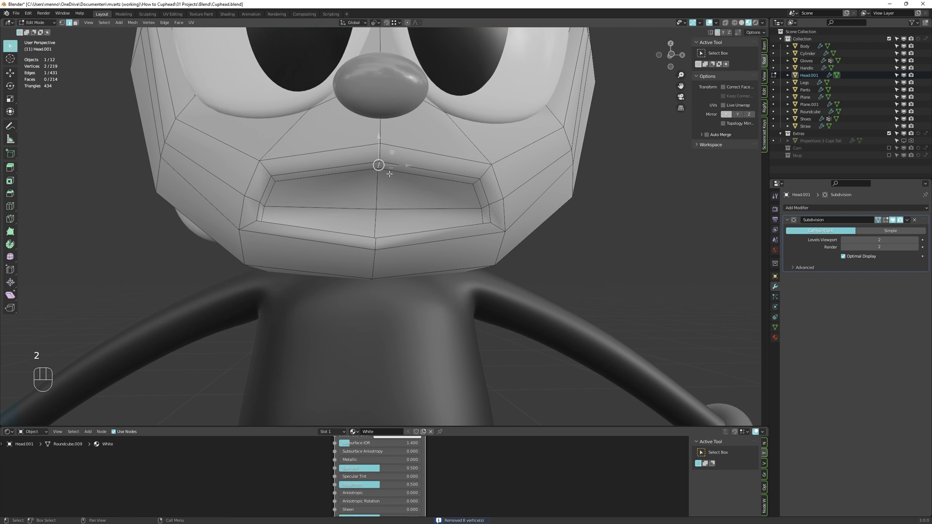
- Shape the mouth opening by moving the middle of its upper lip and scaling the faces inside it
click(378, 180)
key(g)
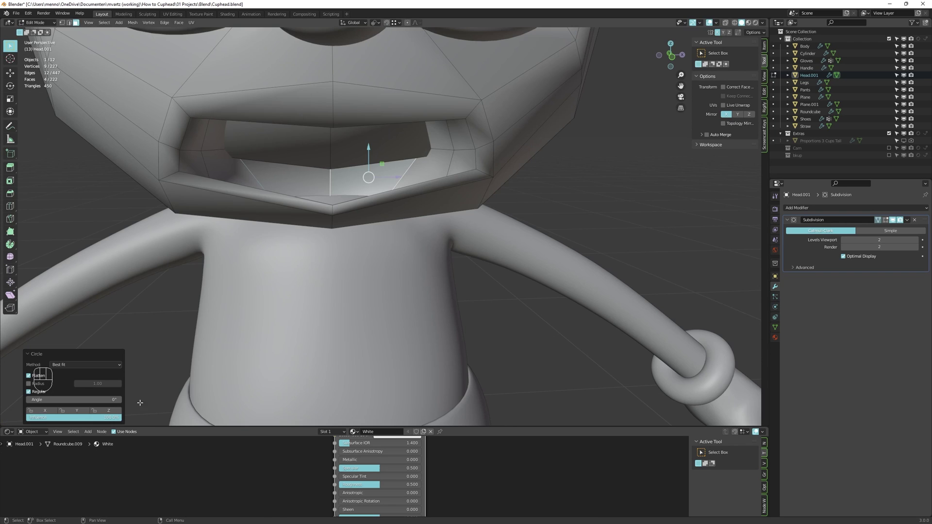
key(s)
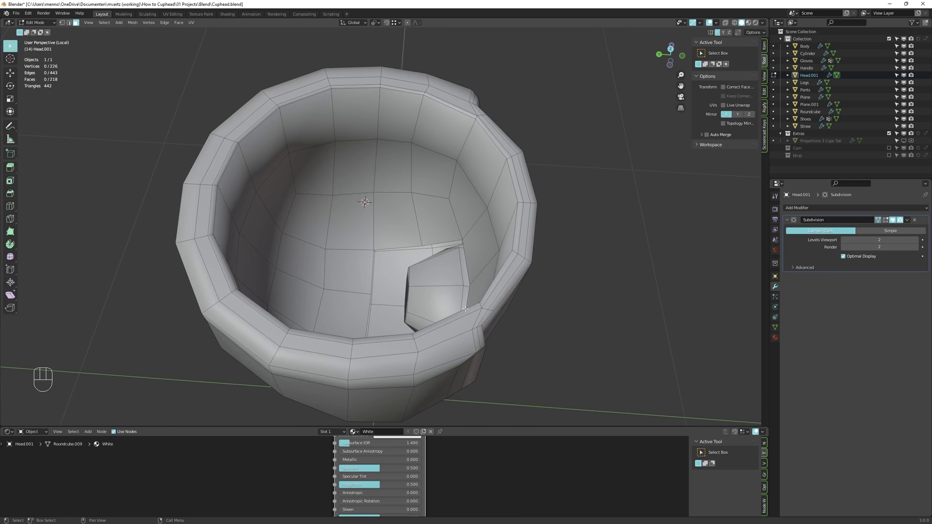
key(Tab)
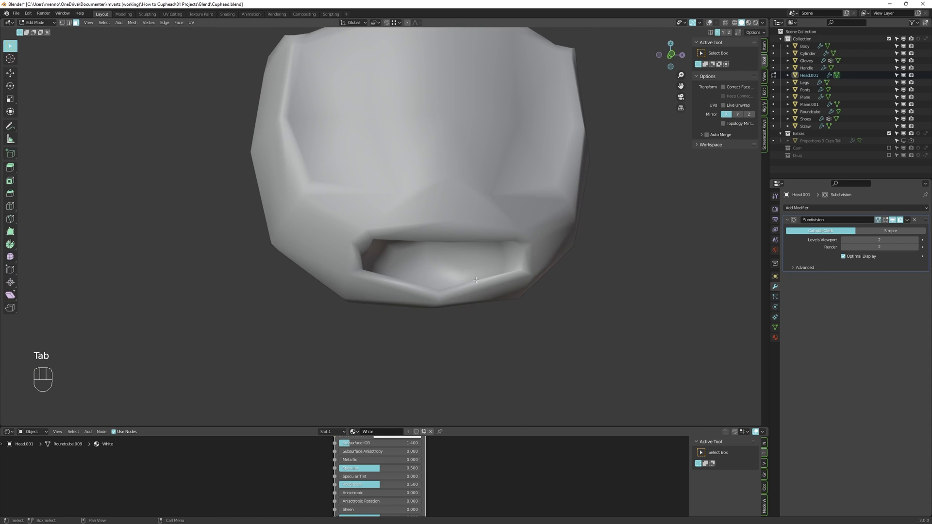
key(d)
alt+drag(476, 280, 441, 335)
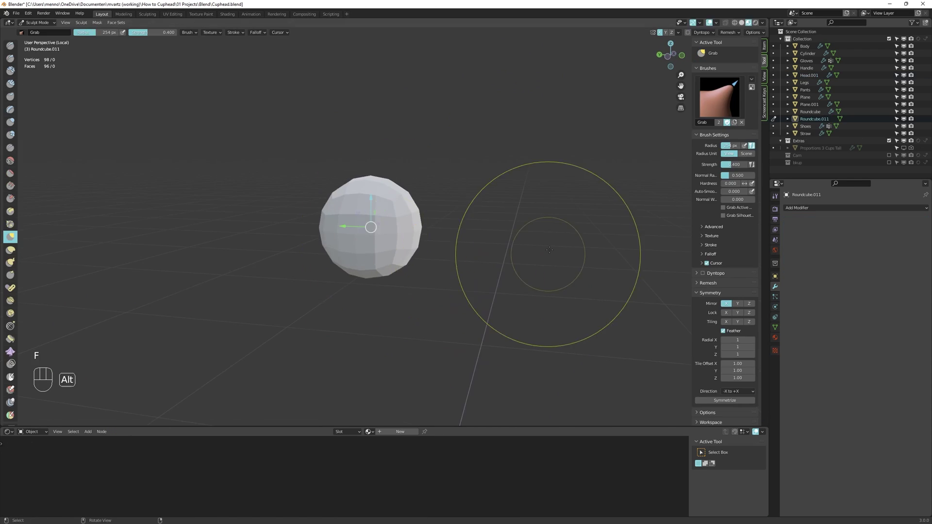
- Pull the round cube into a tongue shape with the Grab brush and connect two vertices near its underside
drag(366, 225, 462, 208)
key(ctrl+z)
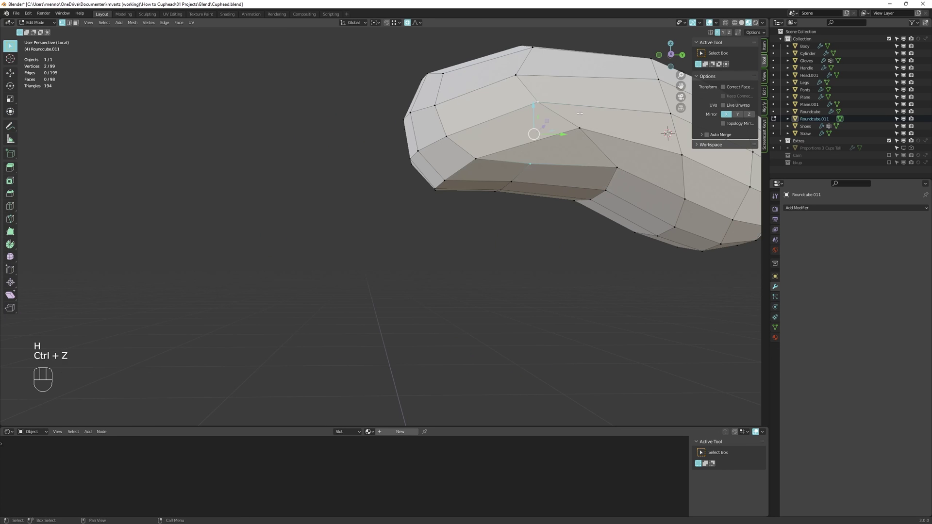
key(j)
key(alt+a)
key(ctrl+r)
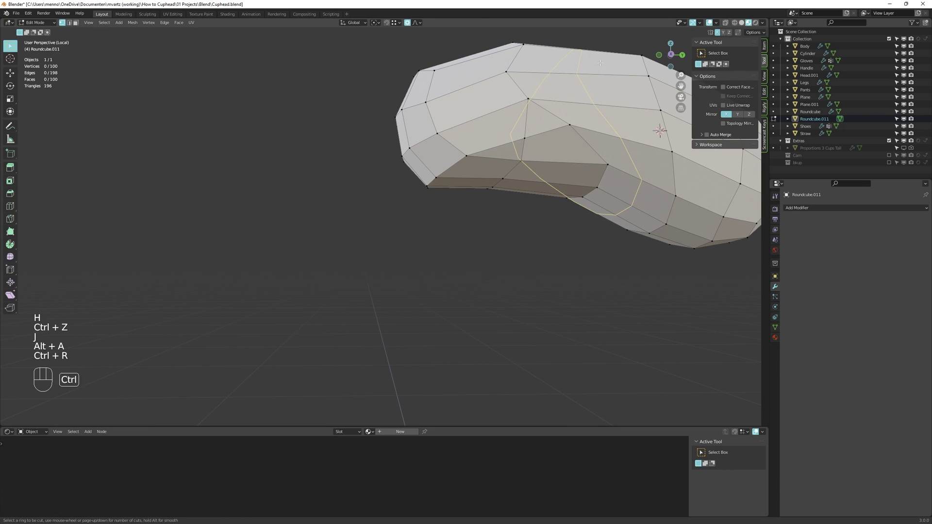
right_click(560, 116)
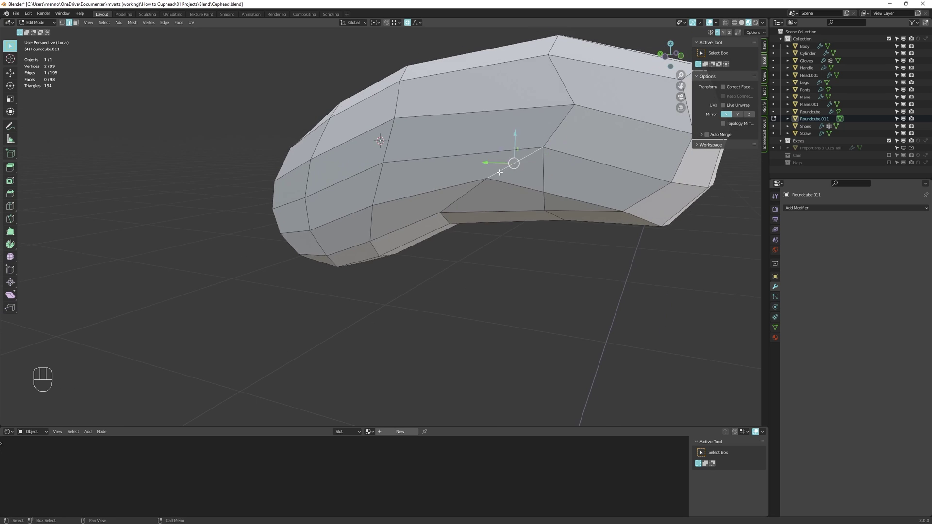
- Dissolve the extra edge on the tongue's side and reposition the tongue within the mouth
key(ctrl+x)
key(alt+a)
key(1)
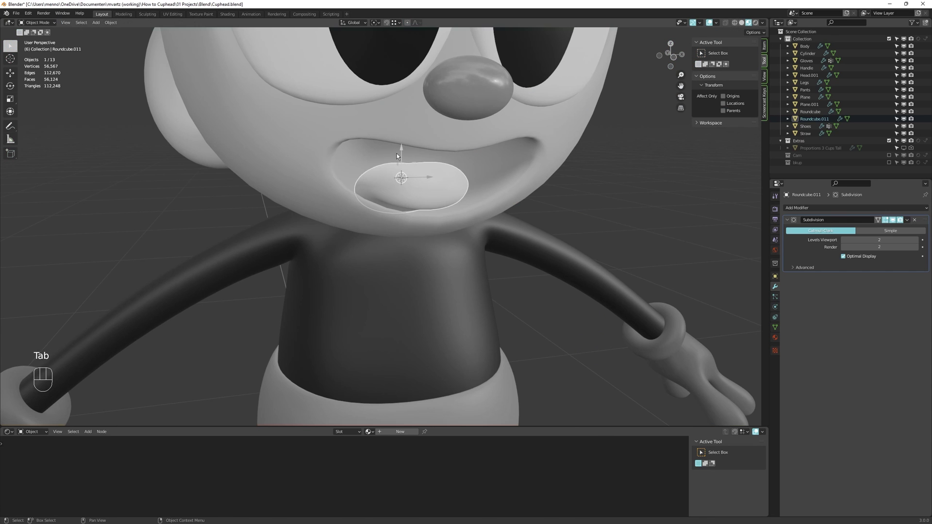
drag(400, 151, 432, 183)
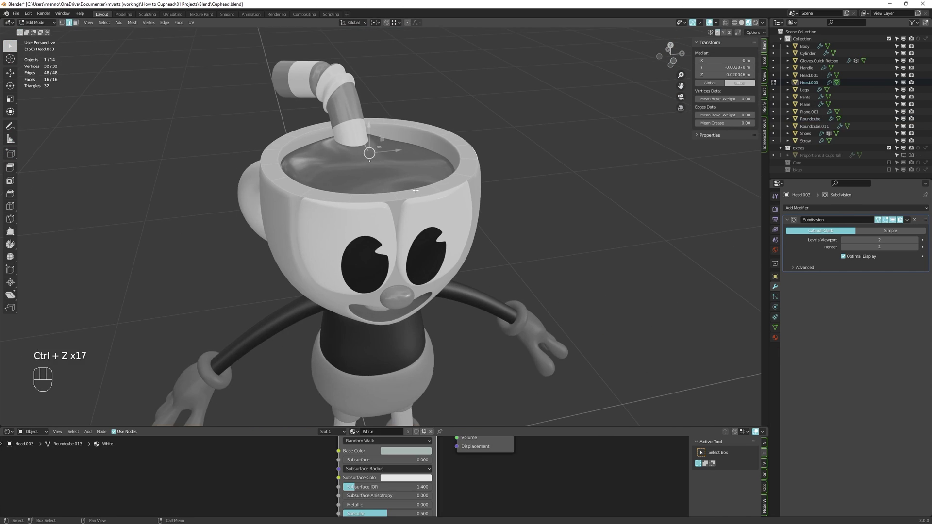
- Redo the undone edits on the ring mesh separated from the cup's rim
key(ctrl+shift+z)
key(ctrl+shift+z)
key(ctrl+shift+z)
key(ctrl+shift+z)
key(ctrl+shift+z)
key(ctrl+shift+z)
key(ctrl+shift+z)
key(ctrl+shift+z)
key(ctrl+shift+z)
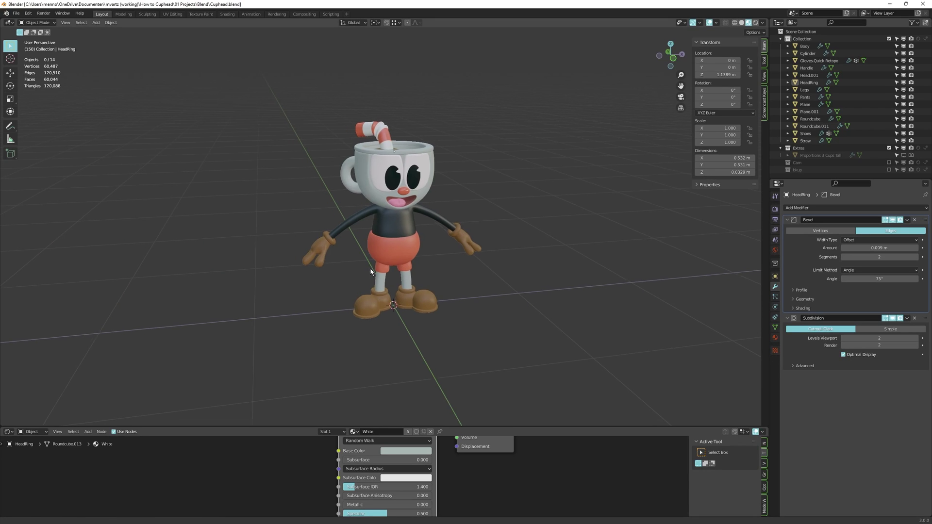
- Add a human meta-rig armature at the character's feet
key(shift+a)
mouse_move(370, 343)
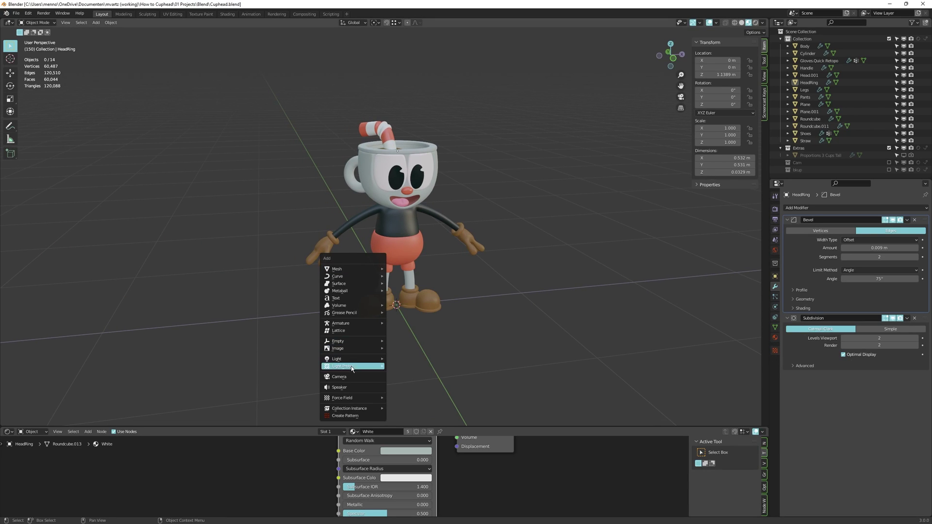
mouse_move(352, 323)
click(428, 331)
scroll(425, 318, down, 1)
shift+middle_drag(425, 318, 452, 381)
middle_drag(490, 321, 504, 305)
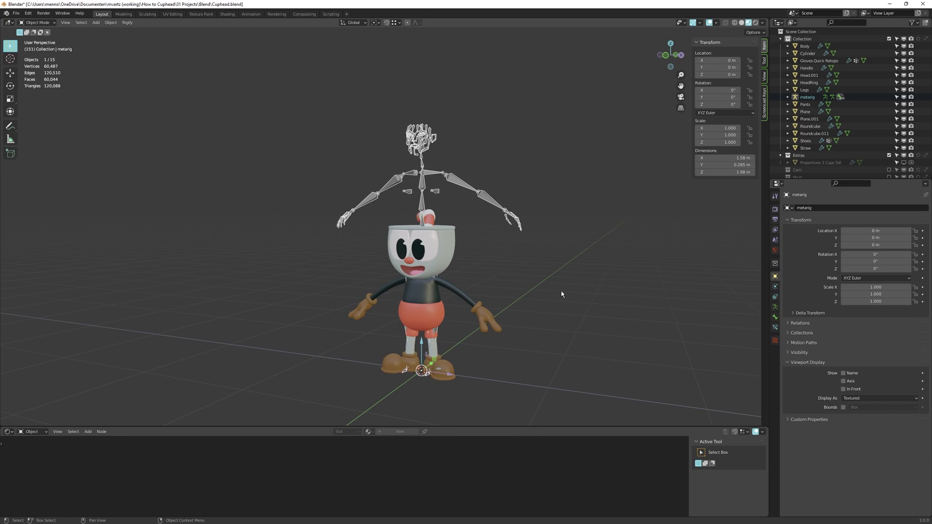
- Scale the metarig down to about 1.15 m tall and apply its scale
key(s)
click(503, 328)
click(776, 307)
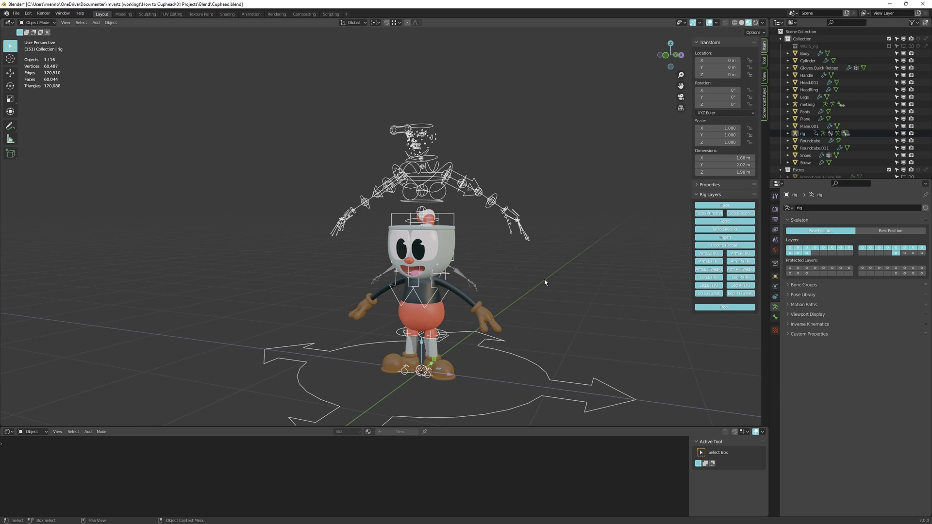
key(ctrl+z)
key(ctrl+a)
click(534, 352)
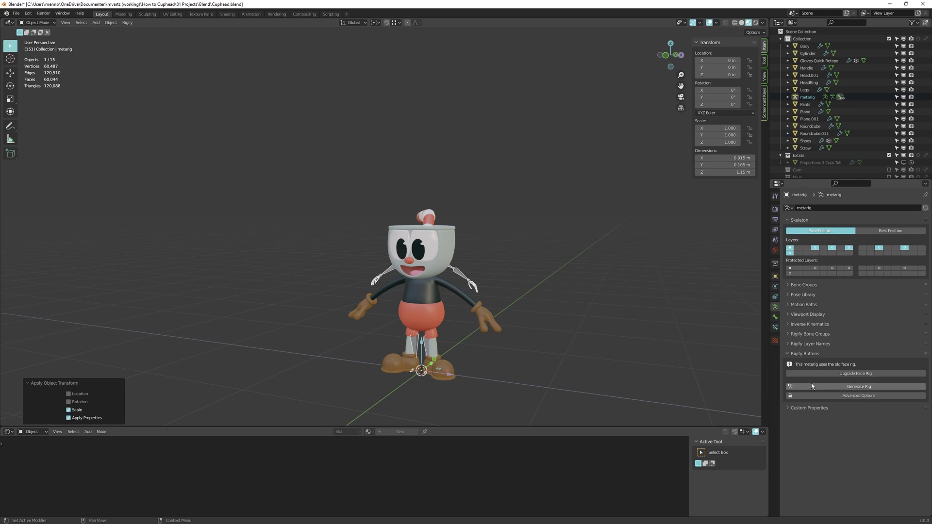
- Undo a trial generation of the control rig and upgrade the metarig's face rig
click(856, 387)
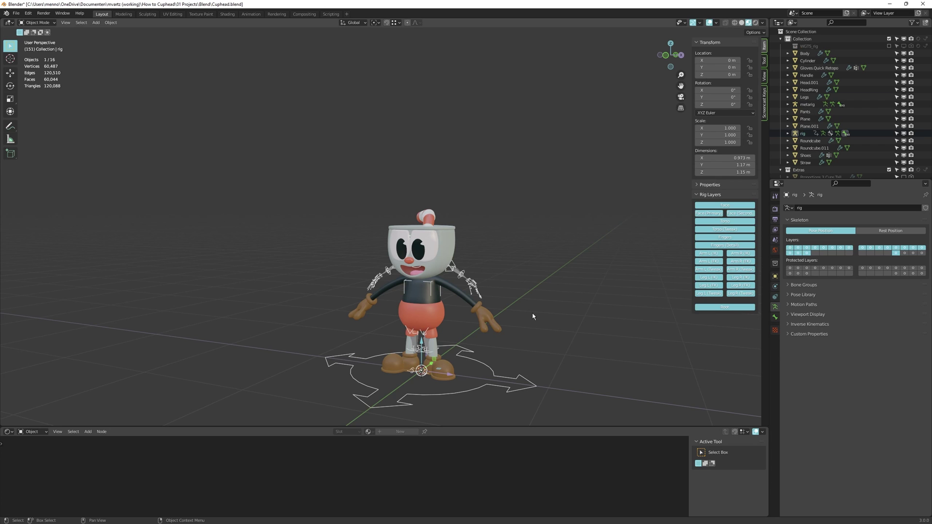
key(ctrl+z)
click(869, 374)
- Isolate the metarig in local view, circle-select the face bones around its head and delete them
key(KP_Divide)
scroll(436, 232, up, 5)
click(496, 228)
scroll(505, 218, up, 2)
middle_drag(514, 213, 527, 185)
key(alt+a)
key(c)
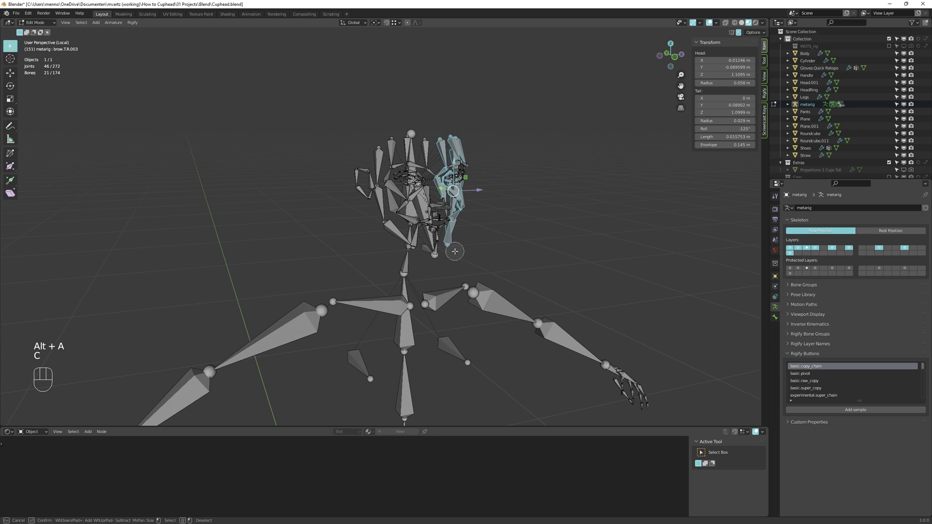
middle_drag(461, 209, 492, 210)
key(c)
scroll(486, 204, down, 12)
drag(471, 186, 462, 220)
middle_drag(461, 220, 531, 256)
key(x)
- Select and delete the leftover bones around the head, and bring the character back into view
key(c)
click(456, 234)
key(Escape)
key(x)
click(444, 202)
key(KP_Divide)
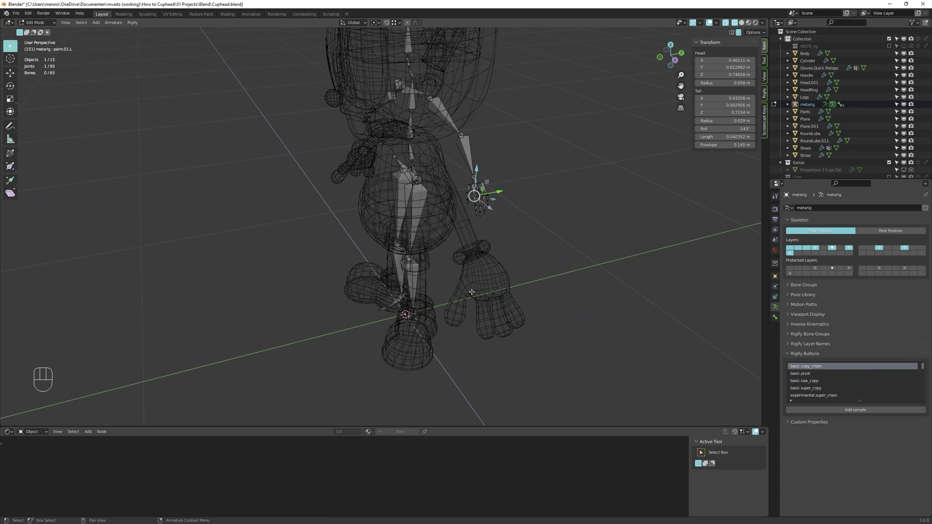
- Delete one surplus finger chain, including its palm bone, from the metarig's hands
ctrl+middle_drag(478, 201, 504, 161)
key(alt+a)
key(x)
click(505, 190)
scroll(505, 189, down, 5)
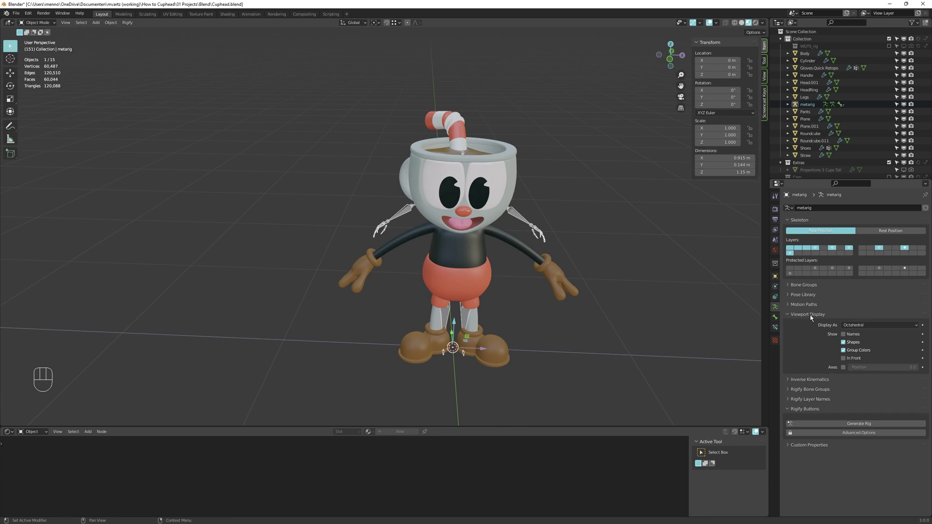
- Set the metarig to display in front of the character and save the file
click(845, 358)
ctrl+middle_drag(477, 364, 519, 334)
key(ctrl+s)
- Select the shoes and clear their rotation so they point straight forward
click(503, 350)
scroll(529, 348, down, 3)
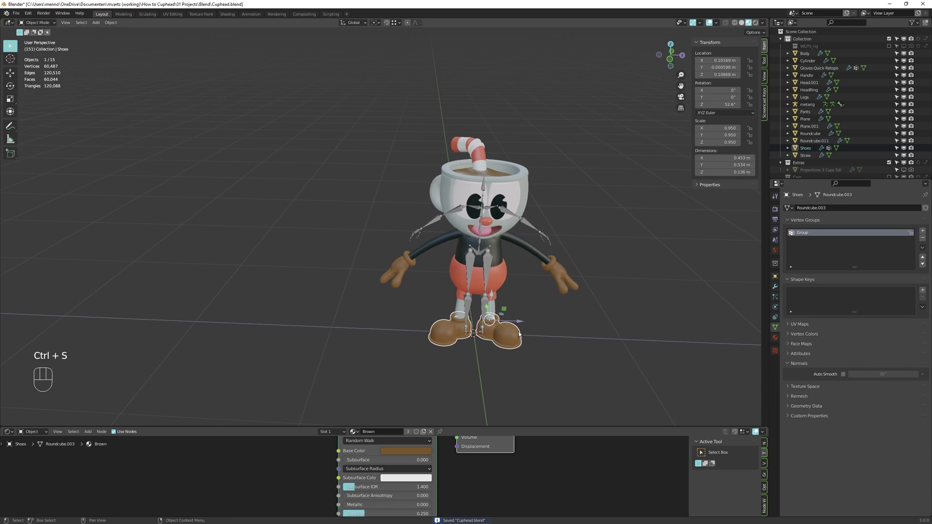
scroll(519, 335, up, 2)
key(r)
right_click(552, 320)
key(alt+r)
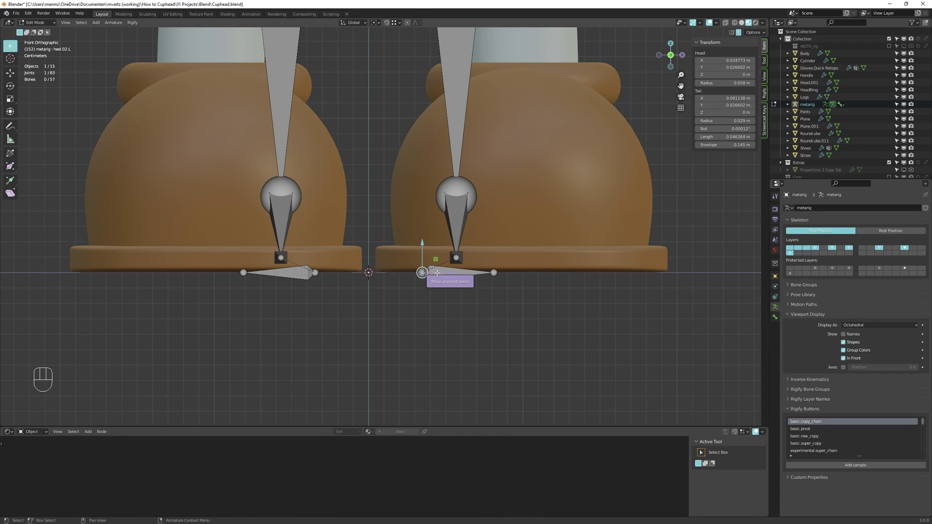
- Move both ends of the left heel bone along X to the inner and outer edges of the shoe sole
key(g)
key(x)
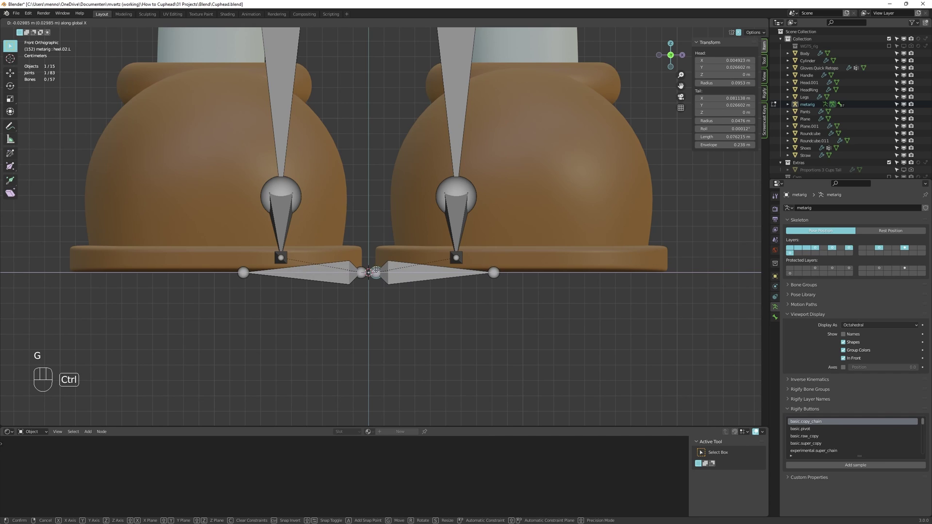
click(375, 270)
click(506, 270)
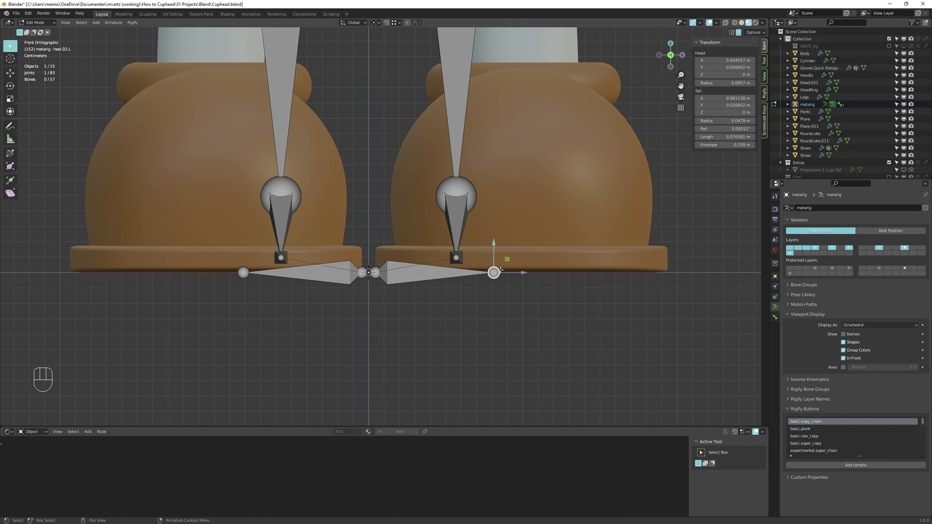
key(g)
key(x)
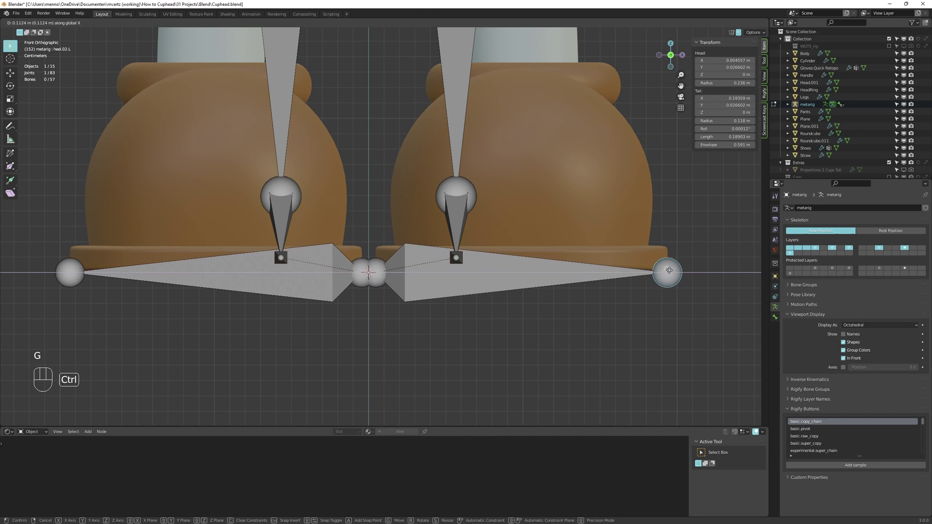
click(676, 258)
- Snap the 3D cursor to the selected shoes and move the left foot's ankle joint to the cursor
key(shift+s)
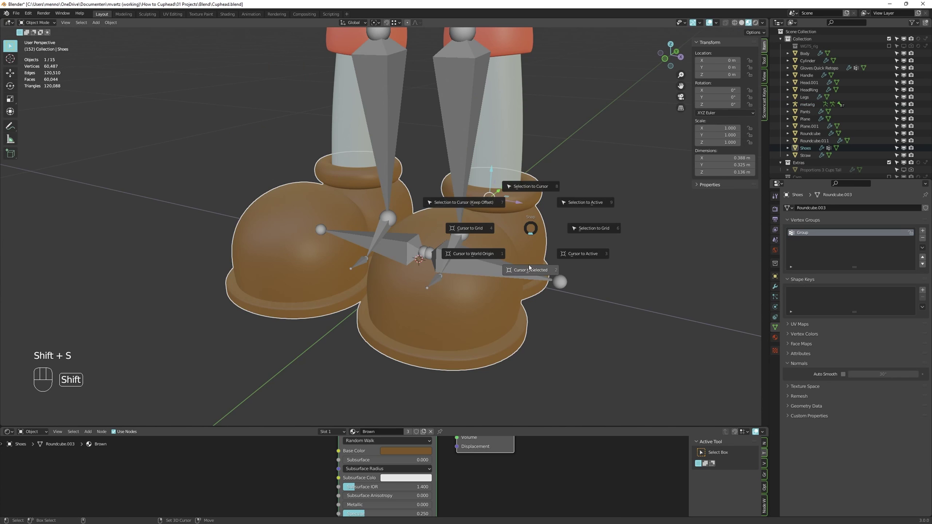
click(530, 269)
click(451, 240)
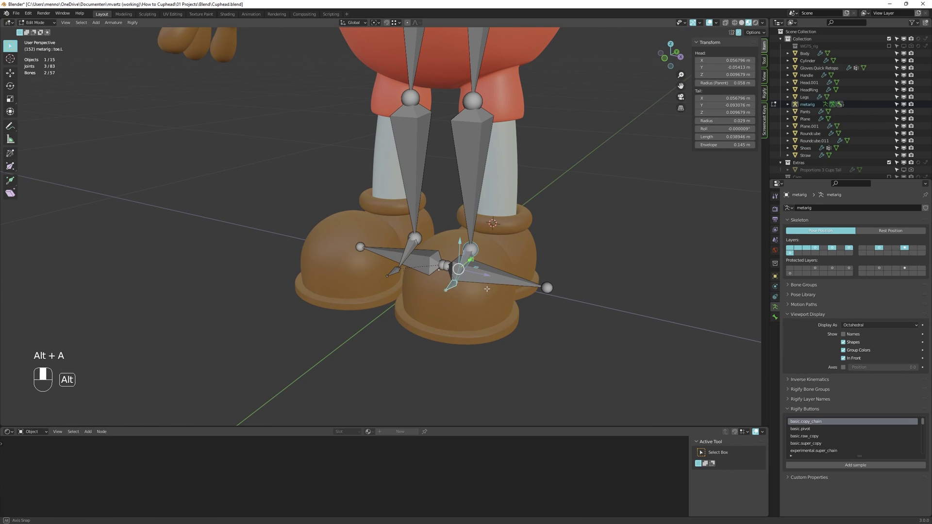
middle_drag(488, 289, 442, 283)
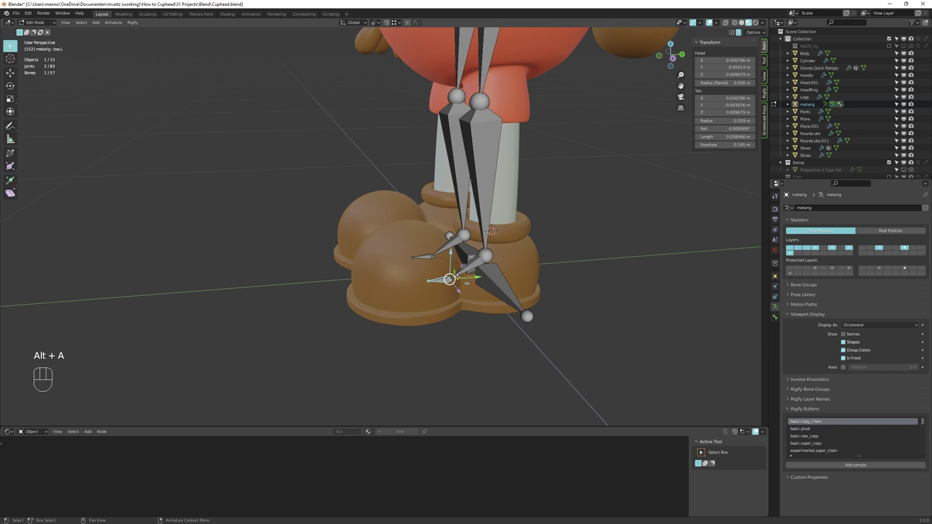
key(shift+s)
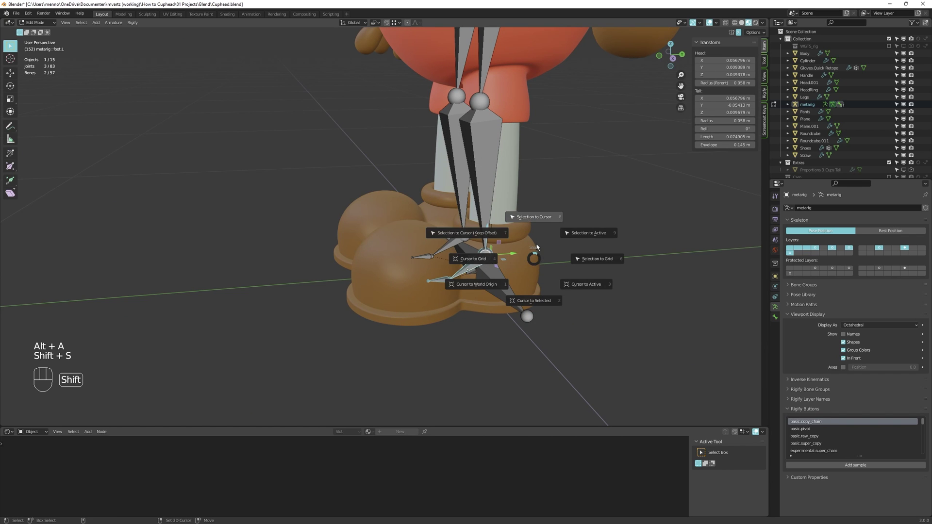
click(512, 228)
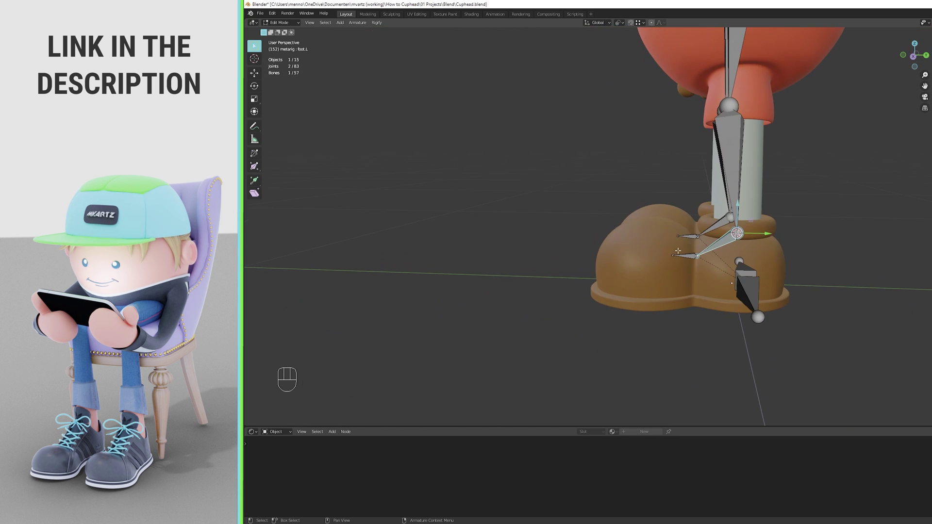
- Fit the left toe bone along the front of the shoe, and move the left knee joint to the trouser leg's centre
drag(690, 256, 593, 296)
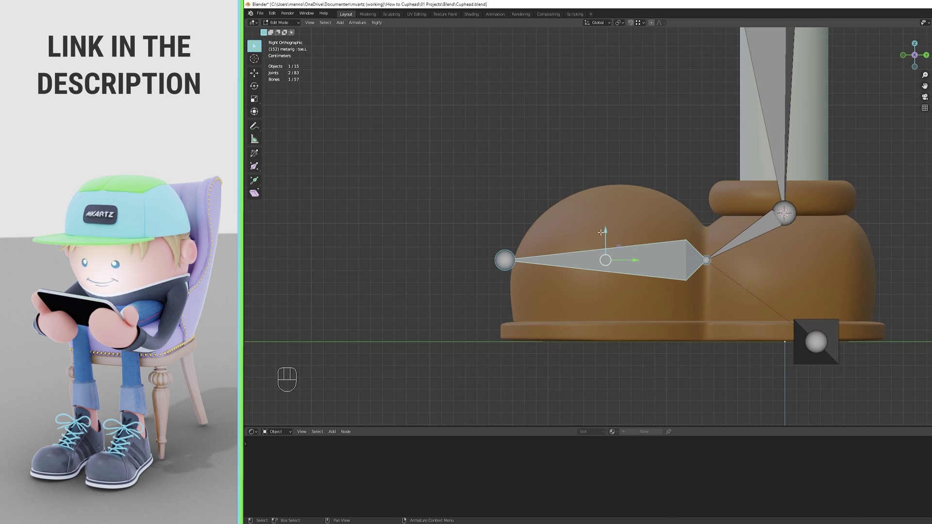
drag(603, 260, 605, 275)
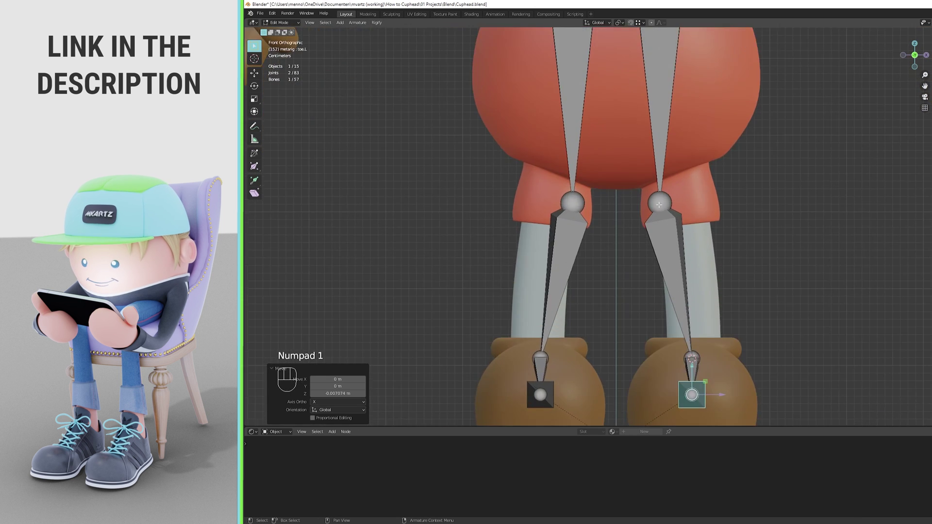
key(g)
click(684, 223)
scroll(684, 223, down, 4)
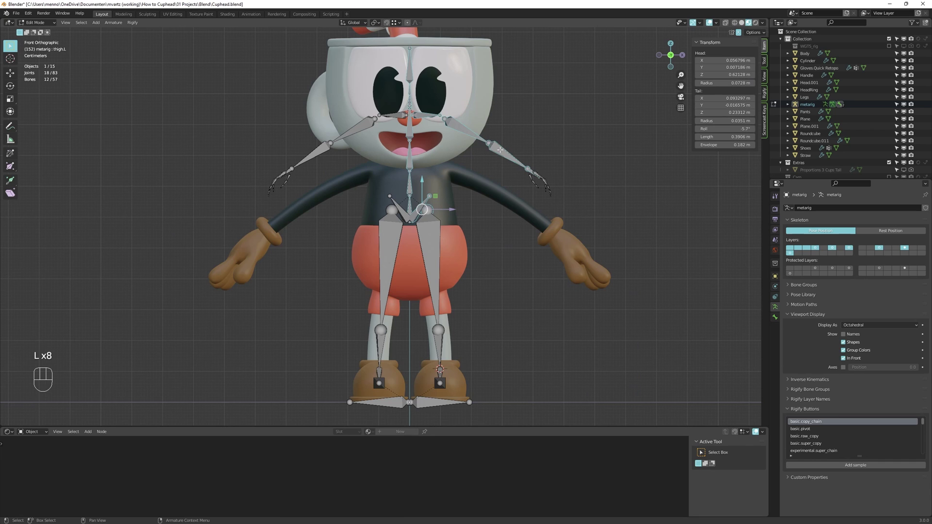
- Move the selected torso, pelvis and arm bones down along Z so the pelvis sits inside the trousers
scroll(415, 229, up, 4)
scroll(415, 229, up, 1)
key(g)
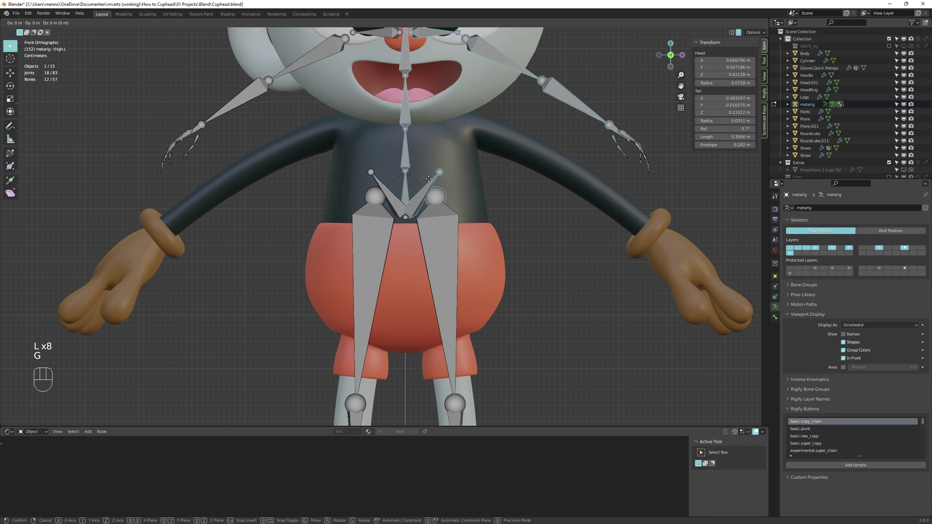
key(z)
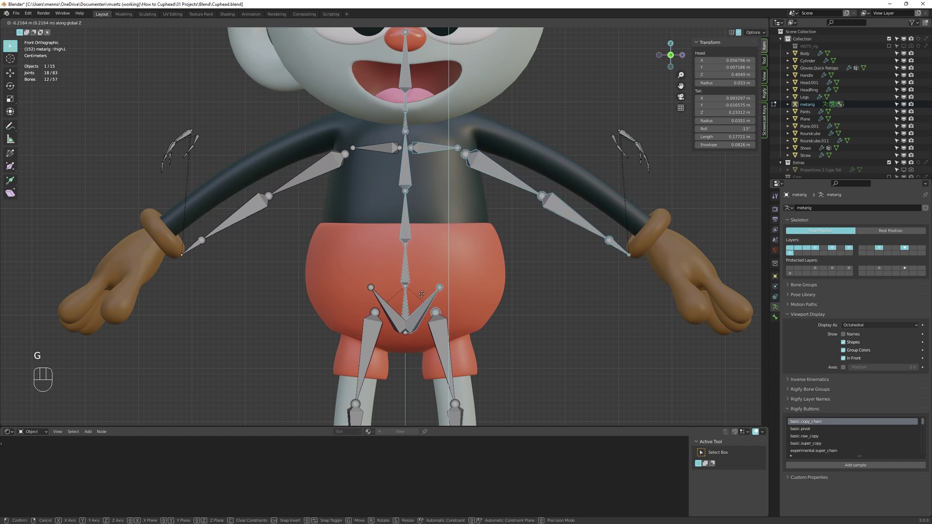
click(414, 307)
key(alt+a)
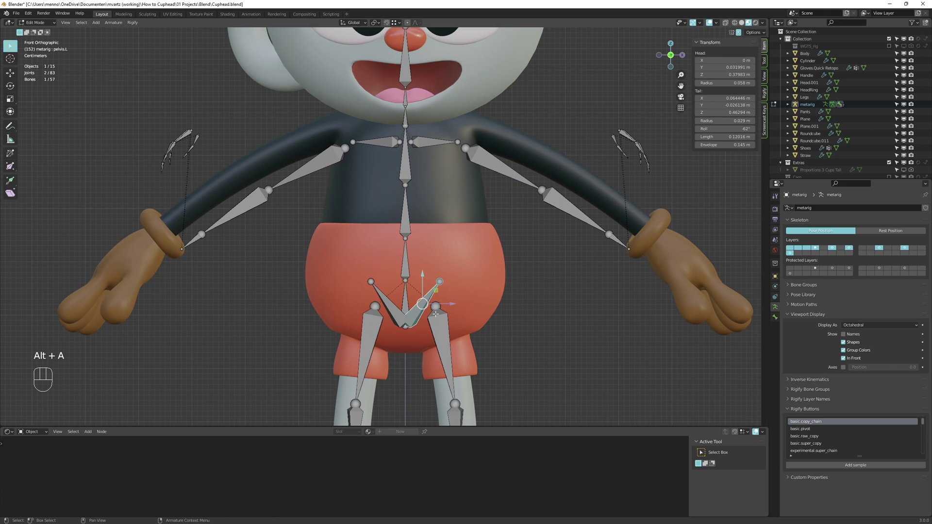
- Raise the left shoulder and arm bones along Z to the top of the torso
key(g)
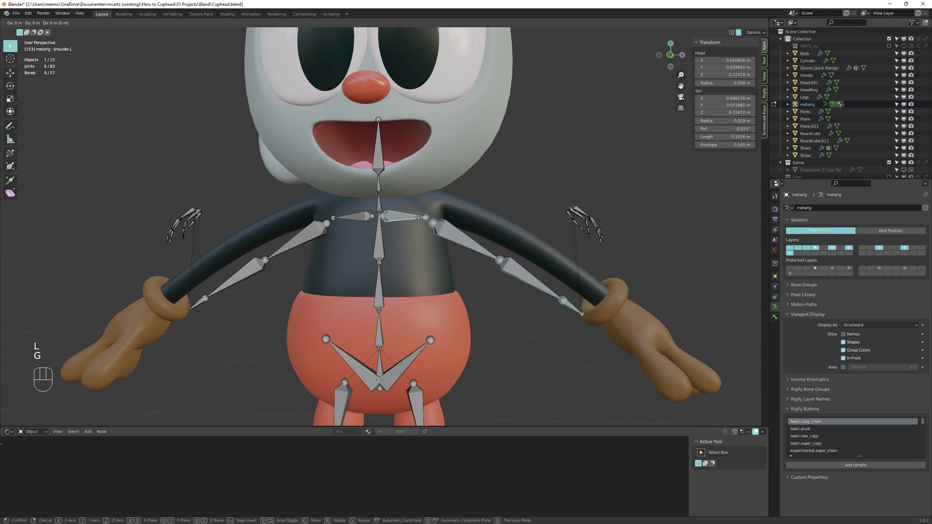
key(z)
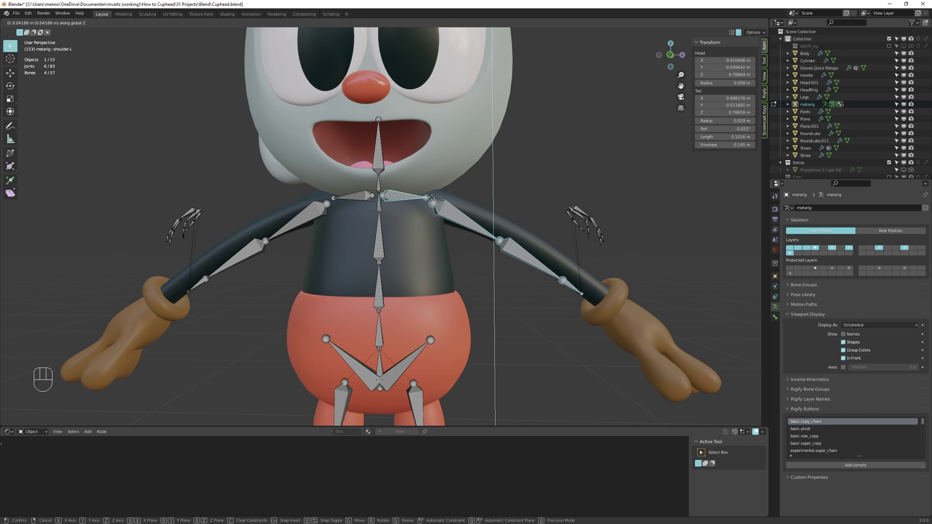
click(432, 198)
middle_drag(432, 198, 391, 209)
- Scale the left upper arm, forearm and hand bones up from the shoulder joint so they reach the glove
drag(531, 218, 529, 246)
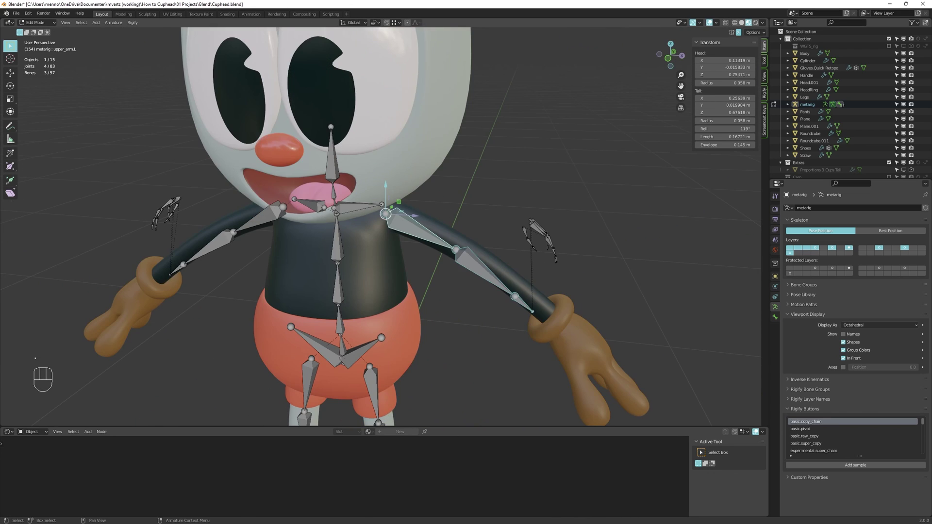
key(s)
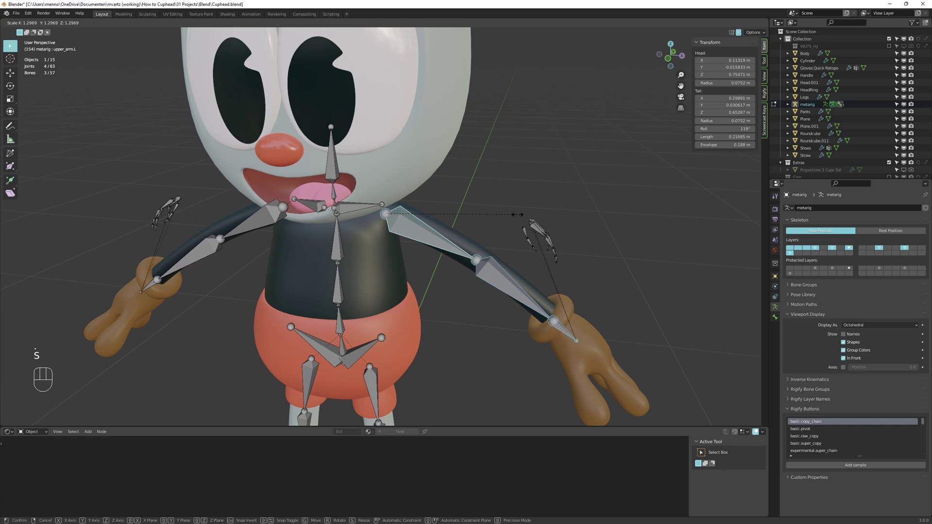
click(515, 217)
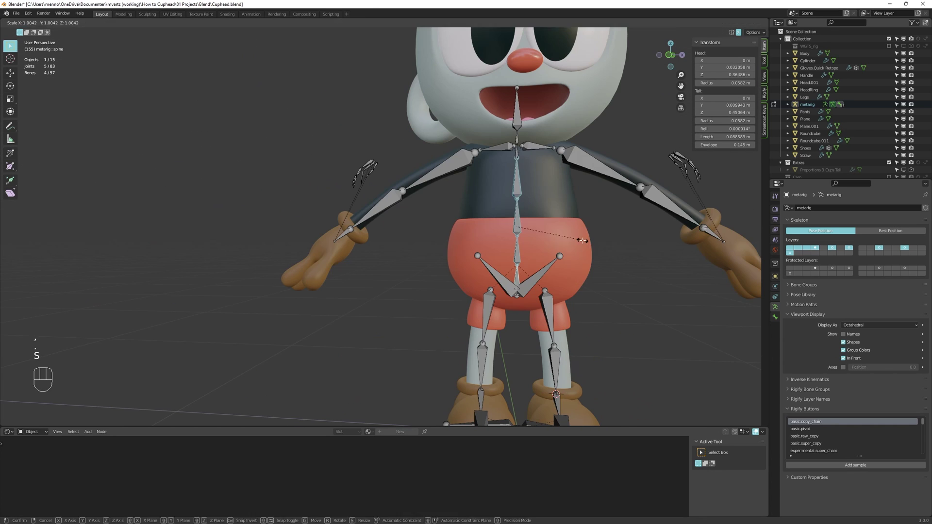
- Scale the spine bones up by 1.084 so they span from the trousers to the collar
key(s)
click(600, 233)
scroll(512, 171, up, 4)
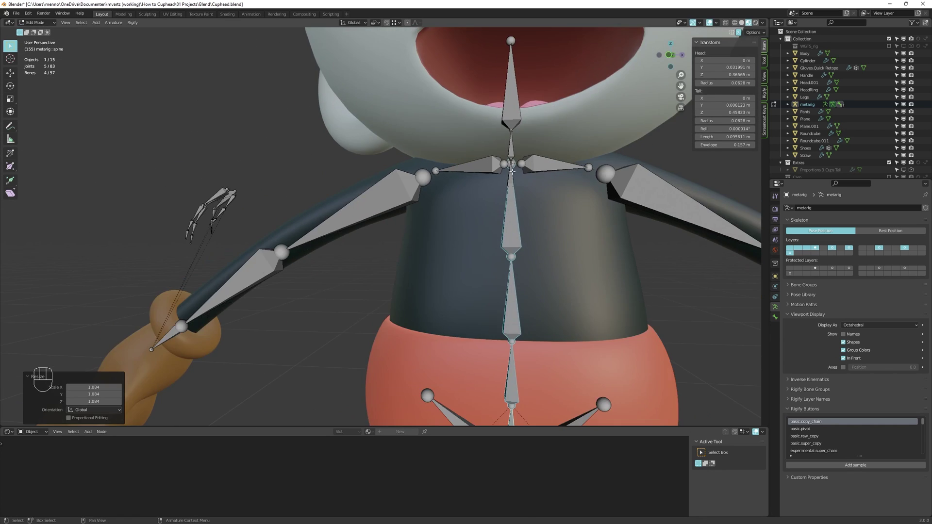
- Select the neck and head bones and scale them down toward the top of the spine
key(l)
key(f)
click(520, 167)
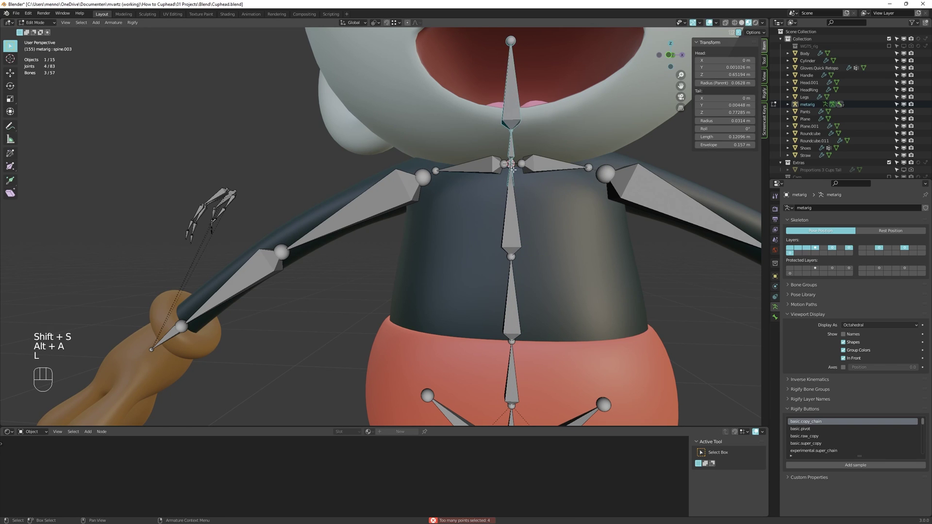
click(511, 63)
middle_drag(524, 146, 518, 171)
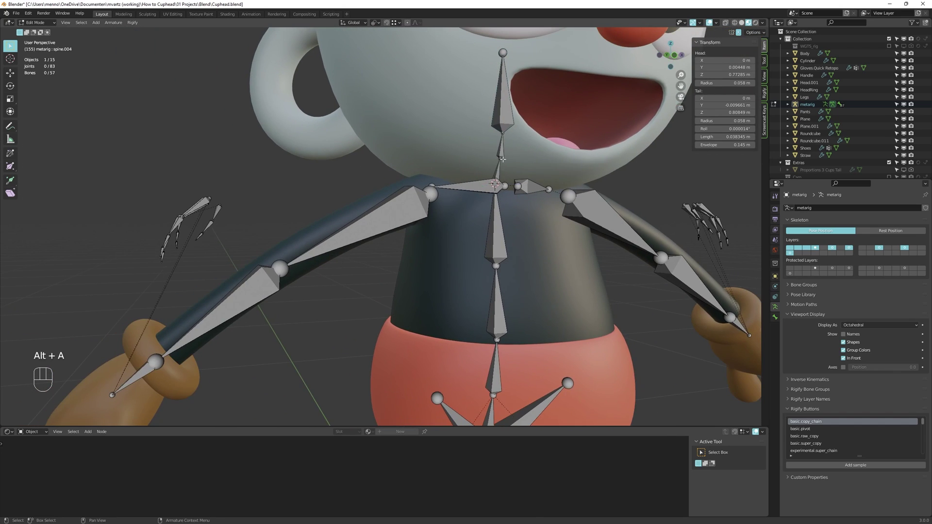
click(502, 160)
key(l)
key(s)
click(492, 179)
- Move the head bone's tip up along Z by about 0.412 m toward the top of the cup
ctrl+middle_drag(495, 165, 505, 252)
drag(505, 214, 506, 90)
click(506, 251)
ctrl+middle_drag(507, 282, 590, 214)
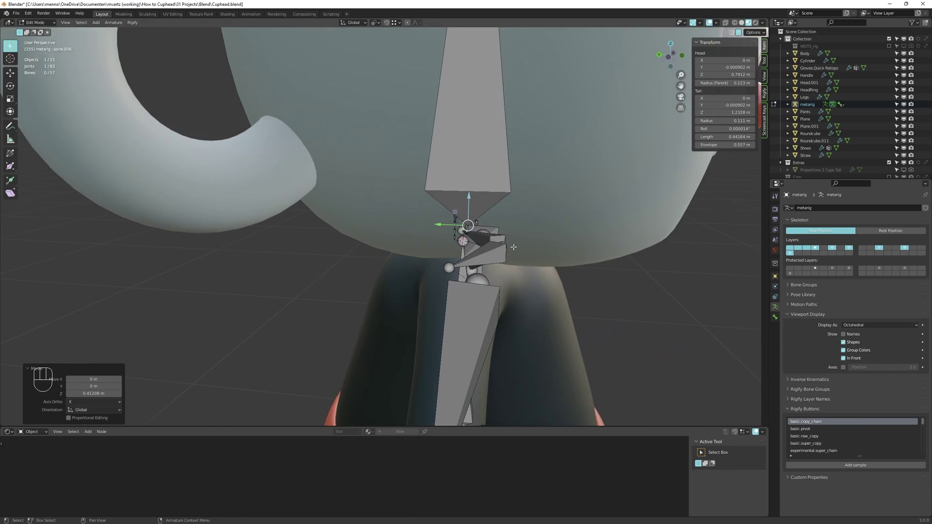
- Move the left shoulder joint into the centre of the sleeve's upper end, working in wireframe
key(alt+a)
click(466, 374)
mouse_move(468, 291)
middle_down()
mouse_move(524, 262)
mouse_move(469, 250)
mouse_move(580, 319)
mouse_move(534, 252)
mouse_move(534, 272)
mouse_move(530, 262)
middle_up()
key(z)
click(466, 249)
key(z)
click(531, 249)
key(g)
click(547, 248)
- Move the left elbow and wrist joints into the centre of the sleeve and the glove's cuff
click(531, 270)
key(g)
click(558, 237)
key(g)
click(569, 232)
ctrl+middle_drag(569, 231, 558, 272)
- Place the left hand bones inside the glove and fit the thumb bones along the glove's thumb
click(665, 272)
key(KP_Decimal)
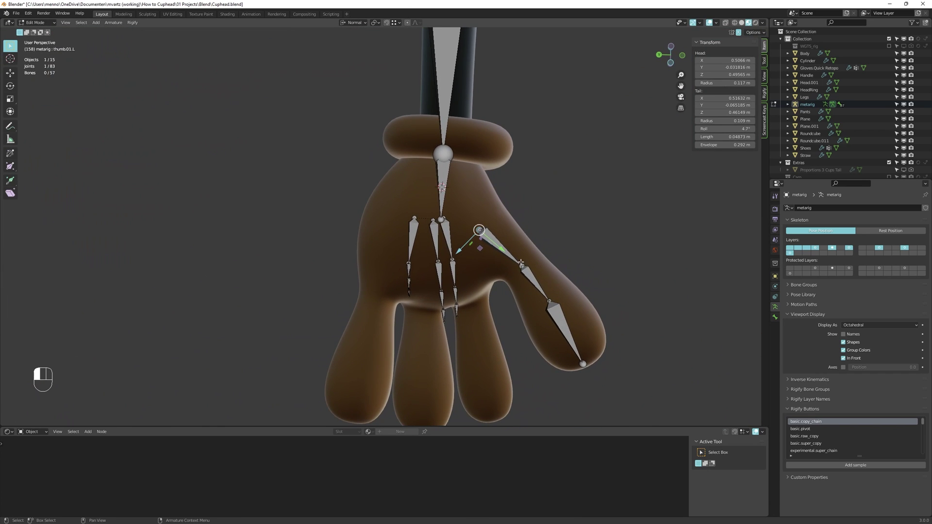
key(ctrl+Tab)
alt+drag(542, 279, 534, 252)
- Fit the left hand's finger bones, including the pinky, along the glove's three fingers
click(522, 214)
key(s)
key(ctrl+z)
alt+drag(554, 209, 529, 264)
key(alt+a)
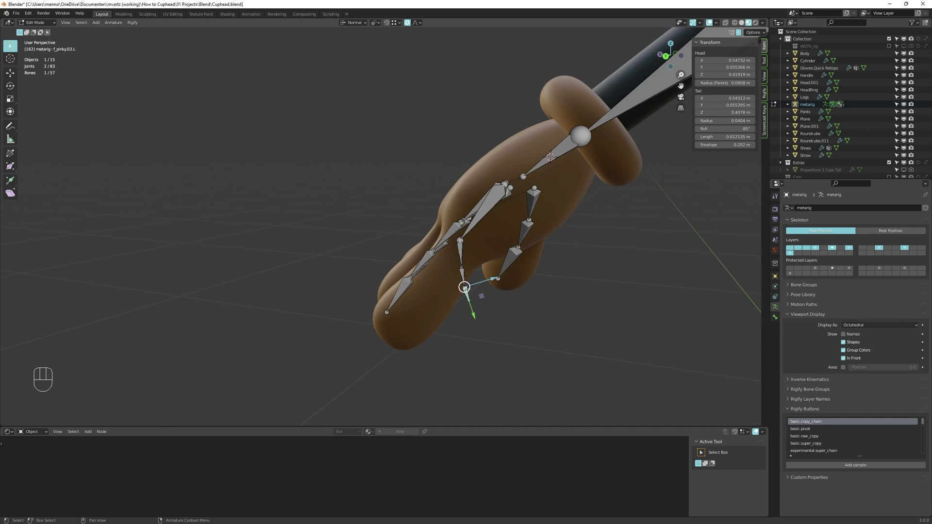
key(d)
key(d)
key(d)
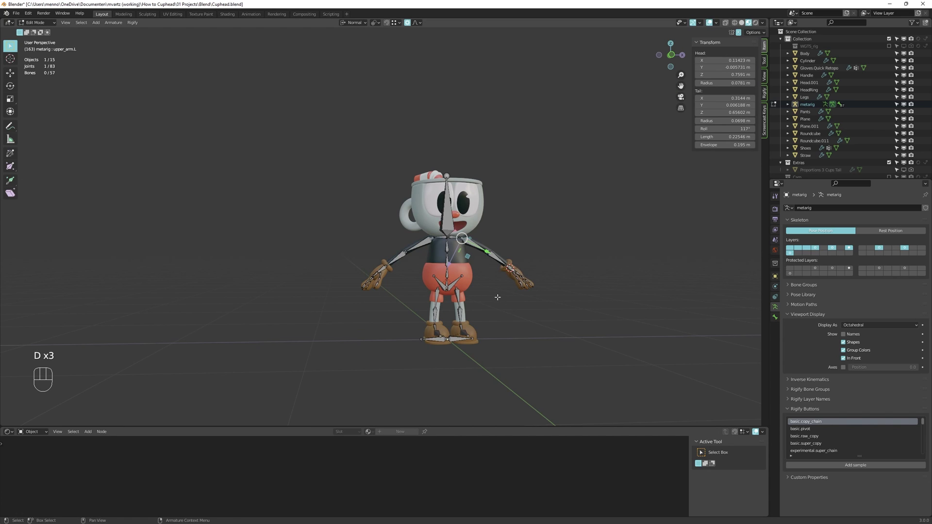
- Add the face.basic_tongue Rigify sample to the metarig
ctrl+middle_drag(498, 297, 477, 248)
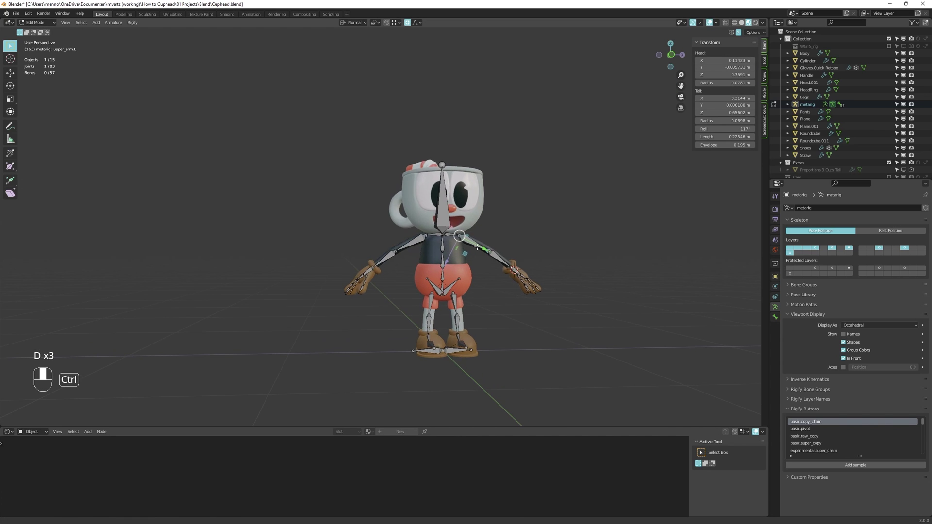
key(Tab)
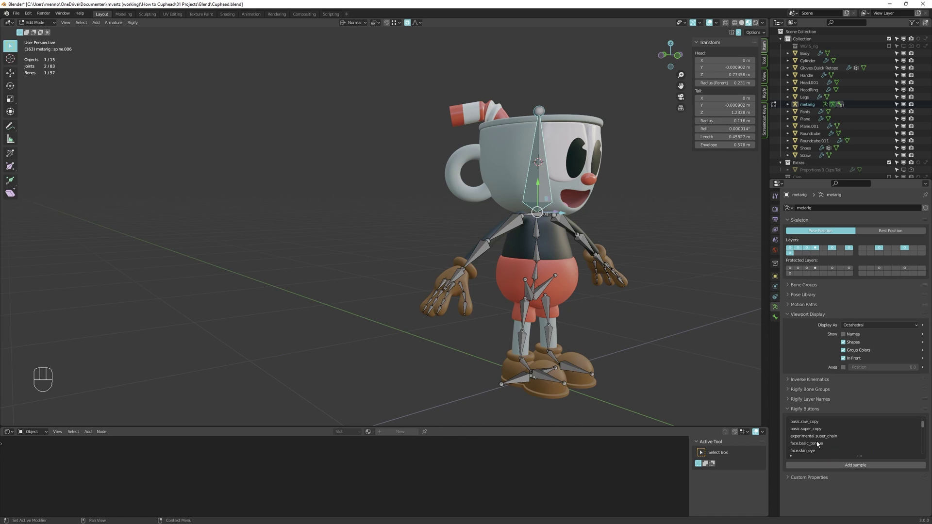
click(817, 443)
click(840, 465)
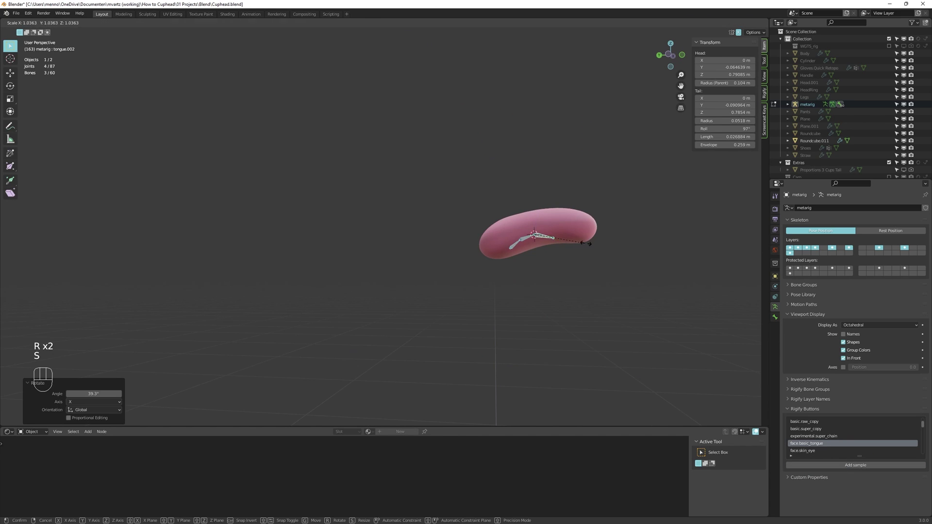
- Scale and position the tongue bones in side view so they run through the isolated tongue mesh
click(632, 247)
key(s)
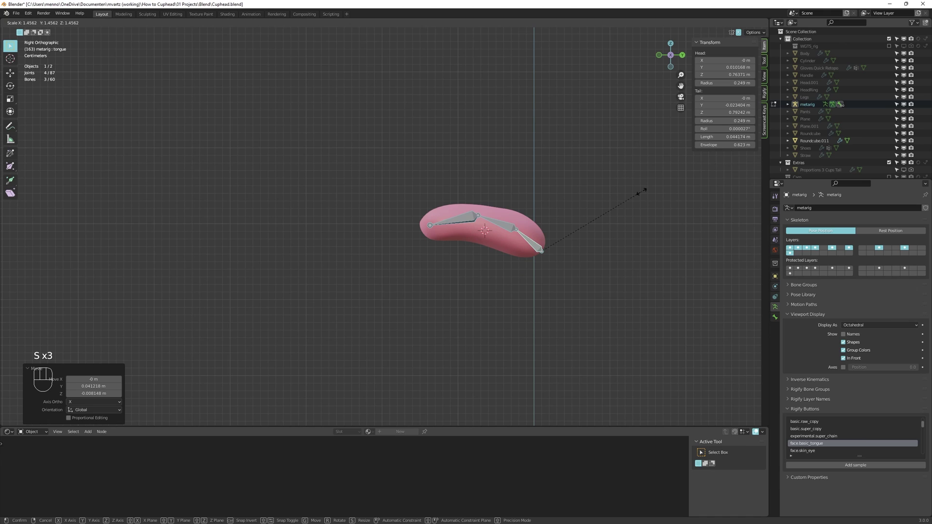
click(641, 192)
click(480, 210)
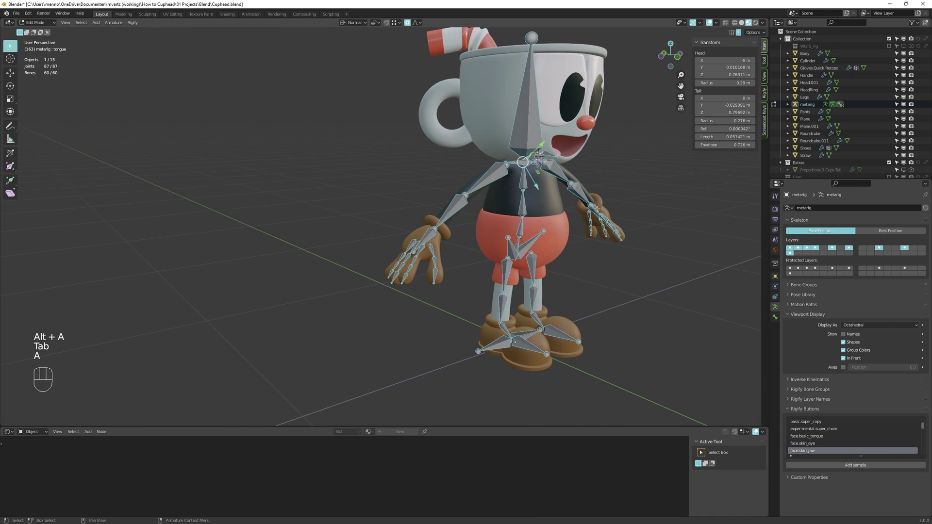
- Add the face.skin_jaw Rigify sample and move its bones up along Z to the head
key(alt+a)
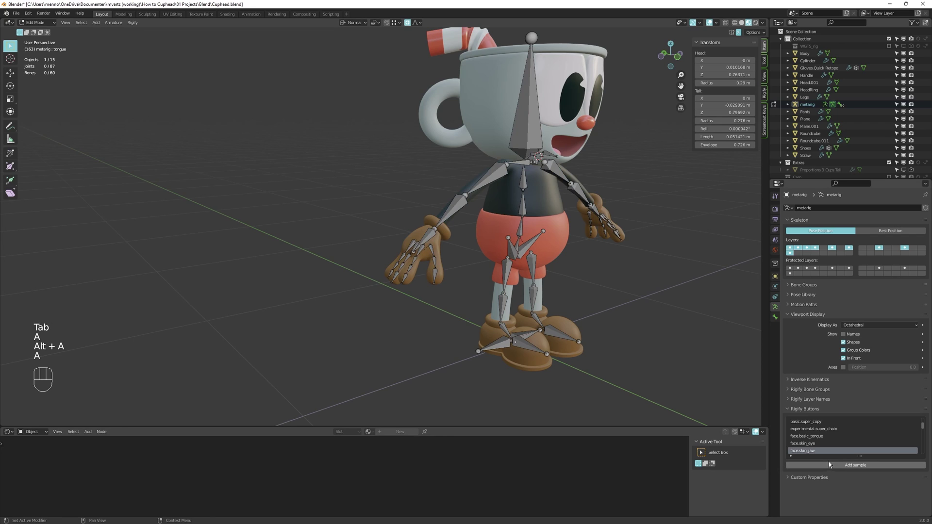
scroll(835, 449, down, 1)
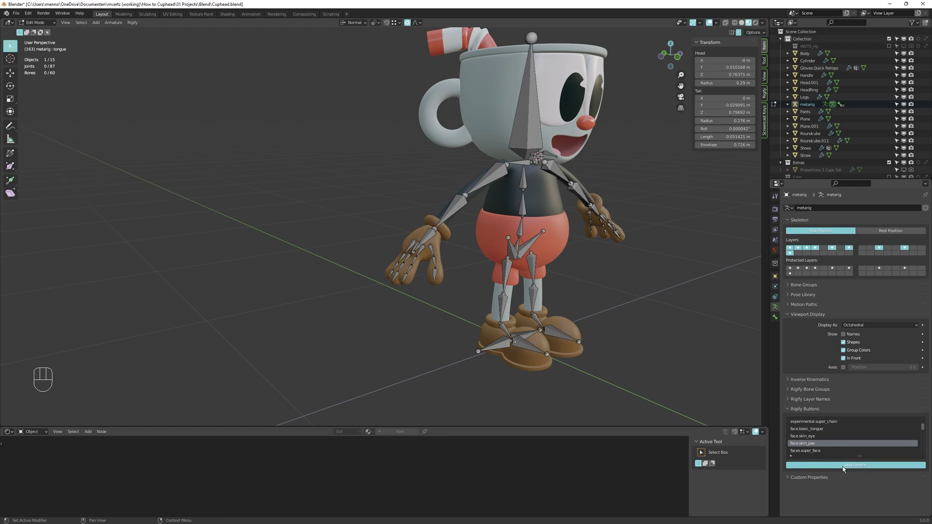
middle_drag(534, 338, 505, 340)
key(g)
key(z)
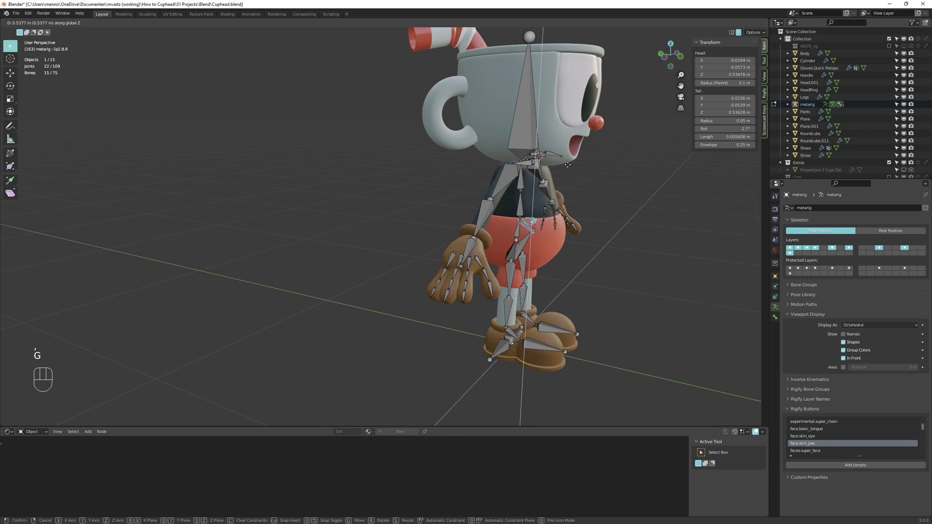
click(566, 148)
- Fit the jaw bone in side view by moving its tip to the front of the chin
alt+middle_drag(566, 148, 568, 148)
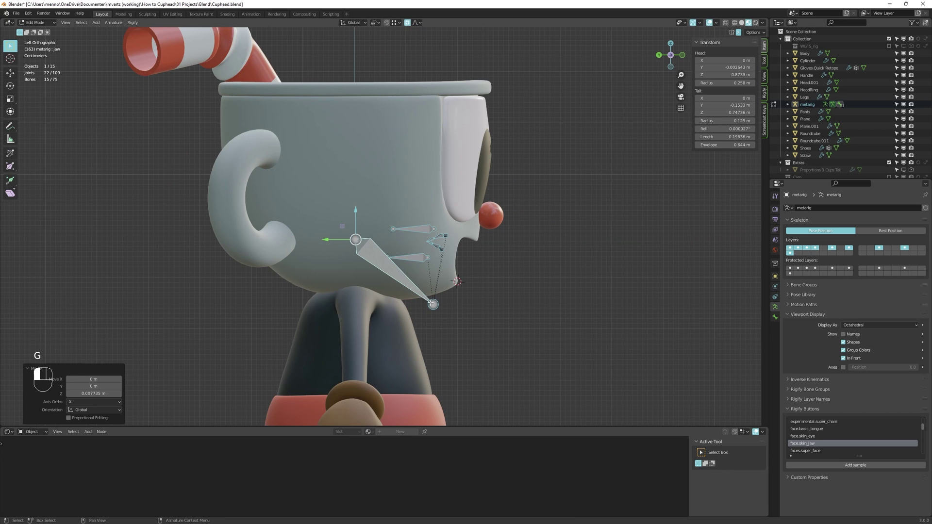
click(432, 304)
key(g)
click(442, 298)
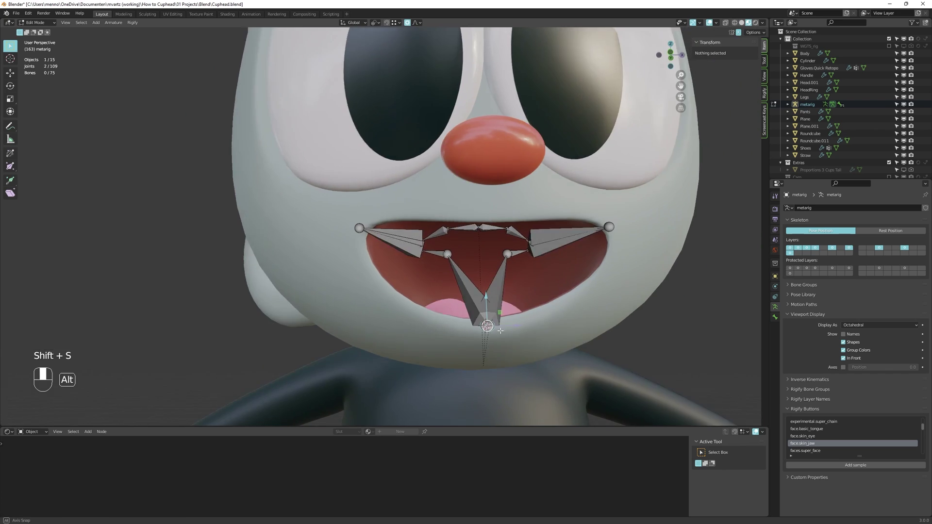
- Set the 3D cursor's X location to 0 m and snap the lower lip's centre joint to it
key(KP_1)
key(ctrl+z)
click(765, 76)
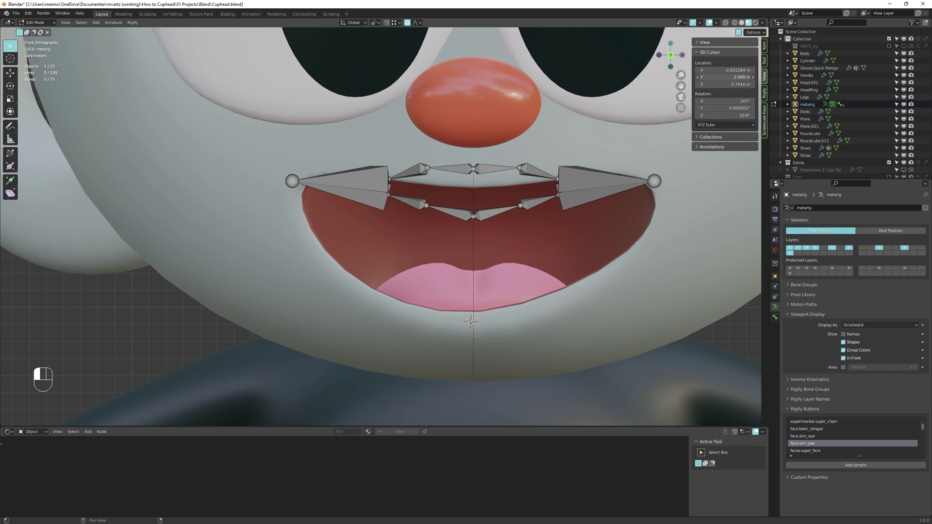
key(shift+s)
key(2)
key(alt+a)
- Move the left mouth-corner and lip joints onto the mouth's edge, adjusting their depth along Y in wireframe
key(g)
click(567, 189)
click(458, 180)
middle_drag(461, 182, 505, 207)
key(z)
key(g)
key(y)
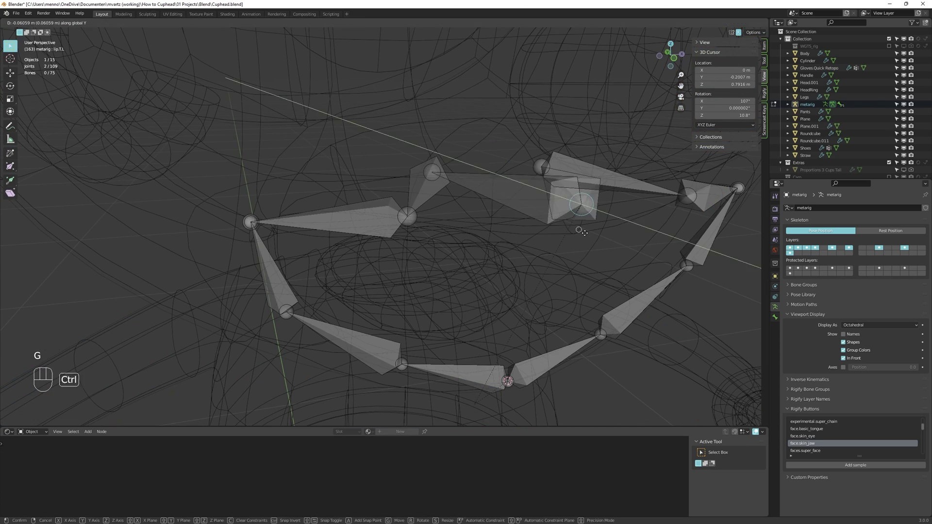
key(z)
key(g)
click(618, 212)
- Place the upper lip joints along the upper edge of the mouth
key(alt+a)
middle_drag(618, 211, 585, 194)
middle_drag(486, 204, 529, 203)
key(alt+a)
click(558, 197)
drag(557, 172, 557, 189)
scroll(557, 189, down, 4)
key(g)
key(g)
click(559, 194)
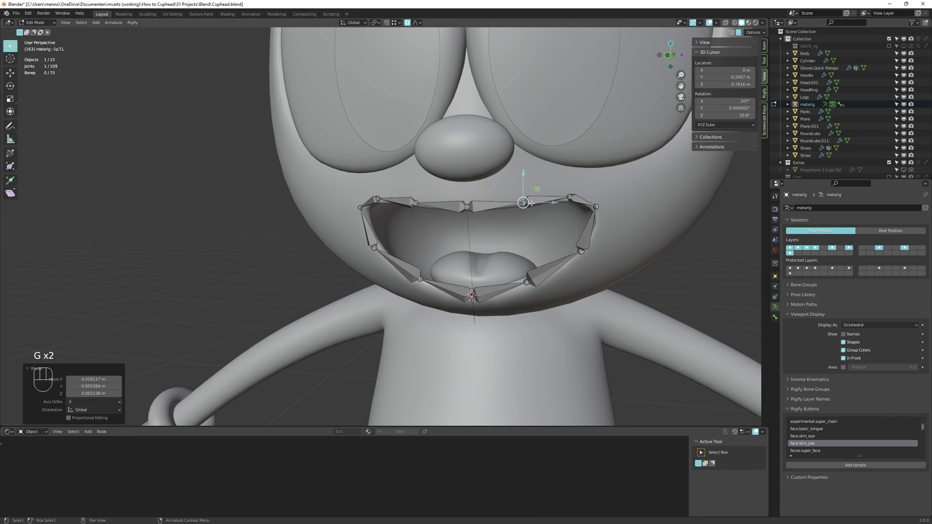
- Select all the lip bones, place the 3D cursor on the upper lip and recalculate the bones' roll
scroll(580, 195, up, 2)
key(alt+z)
key(alt+z)
key(a)
shift+right_click(476, 207)
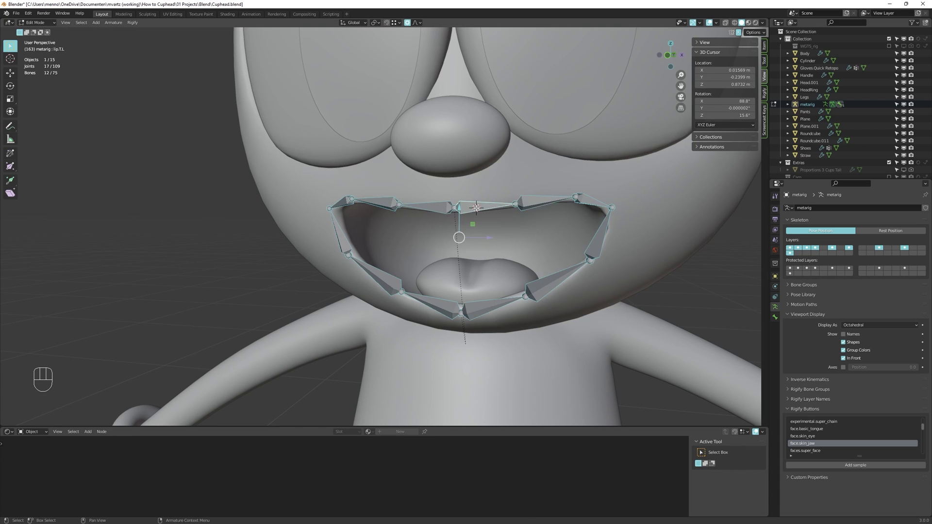
key(shift+n)
- Refine the left lower-lip joints along the mouth's lower edge, changing the transform orientation as needed
click(590, 258)
key(comma)
key(g)
key(g)
right_click(600, 266)
click(530, 299)
key(comma)
key(g)
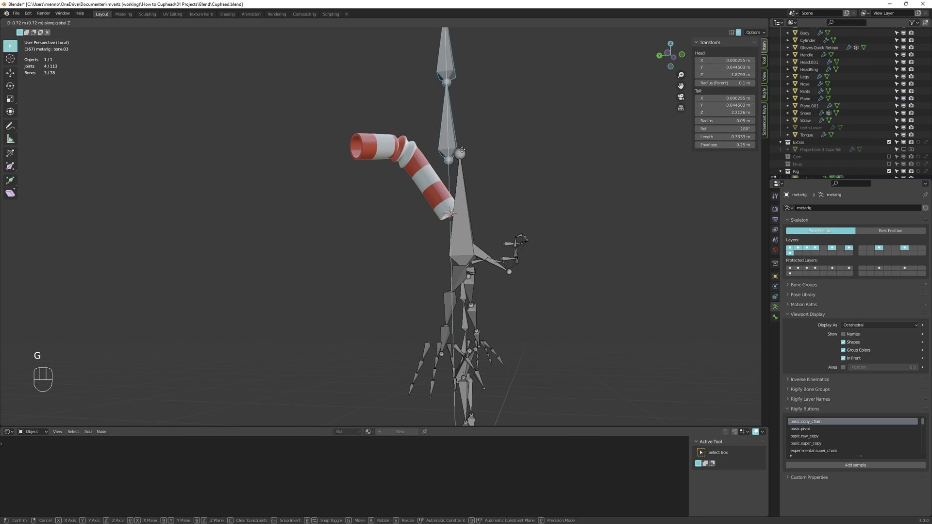
- Move the three-bone copy chain for the straw along Z above the head
key(g)
click(451, 134)
shift+click(451, 135)
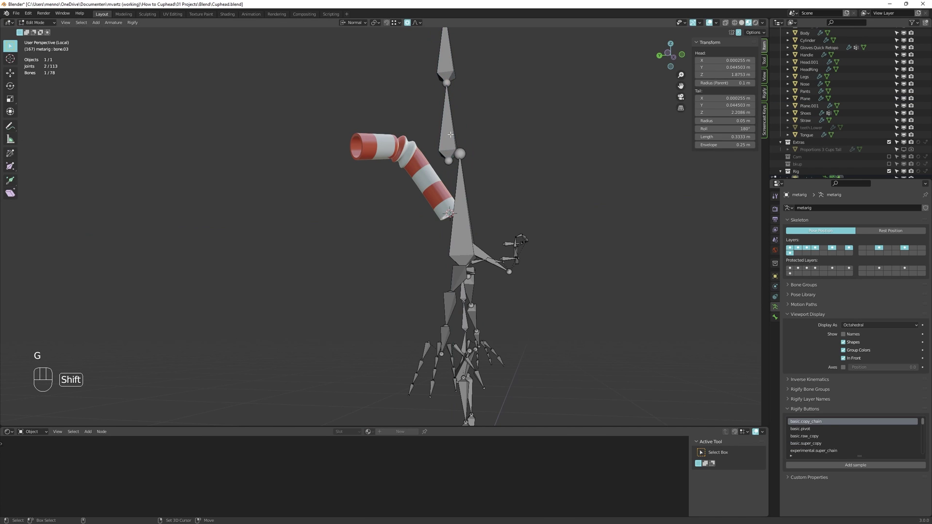
- Set the pivot point to Active Element and snap the bone chain's base to the 3D cursor at the straw's lower end
key(period)
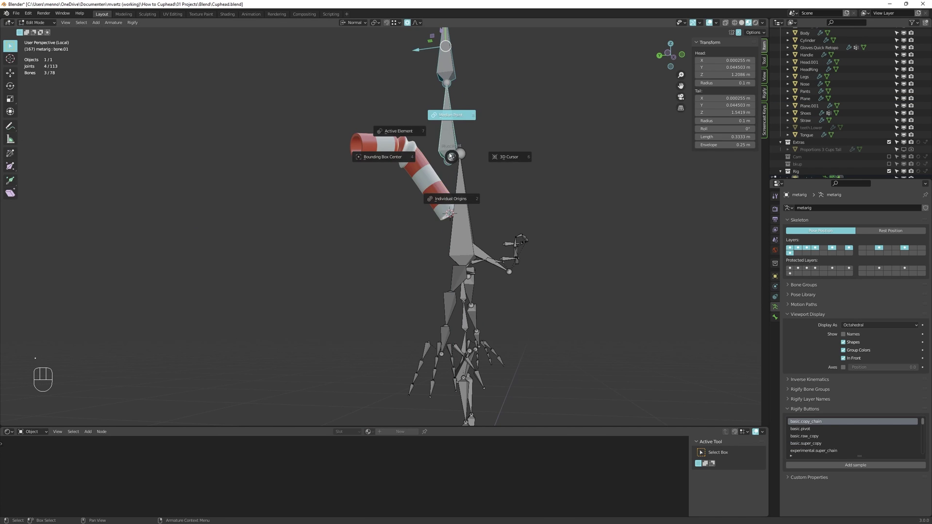
click(406, 136)
key(shift+s)
click(440, 189)
scroll(440, 189, up, 1)
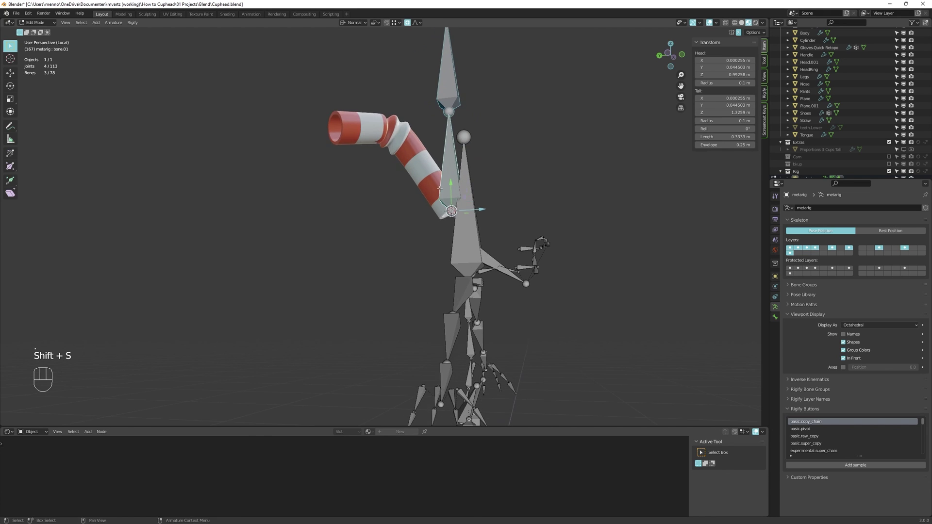
- Snap the bone chain's end joint to the 3D cursor at the straw's open end
key(Tab)
key(Tab)
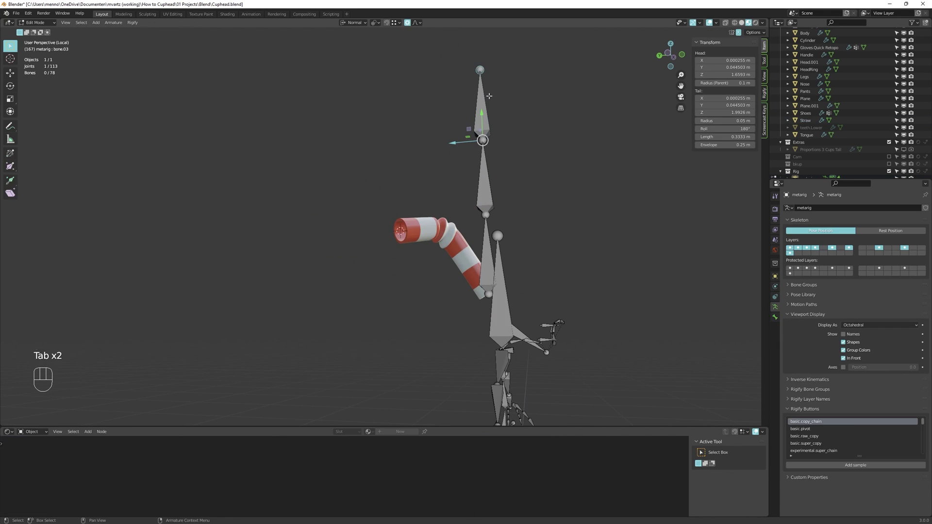
key(shift+s)
click(503, 83)
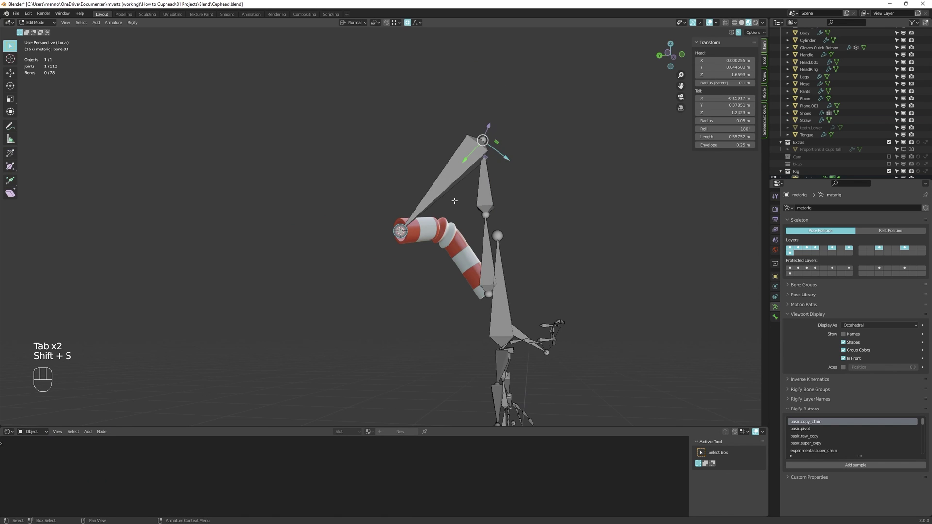
- Snap the straw chain's bend joint to the 3D cursor at the straw's pleated bend
scroll(441, 243, up, 3)
key(Tab)
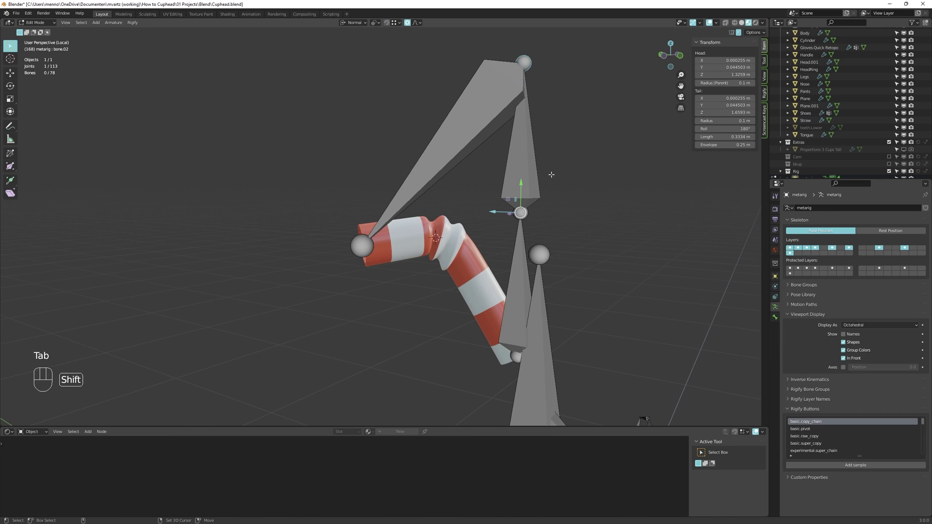
key(shift+s)
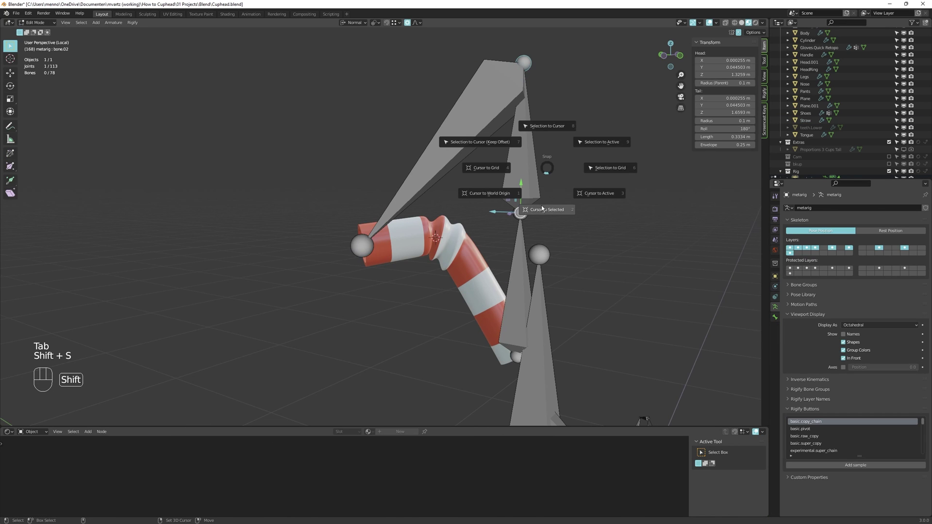
click(548, 126)
middle_drag(535, 212, 539, 189)
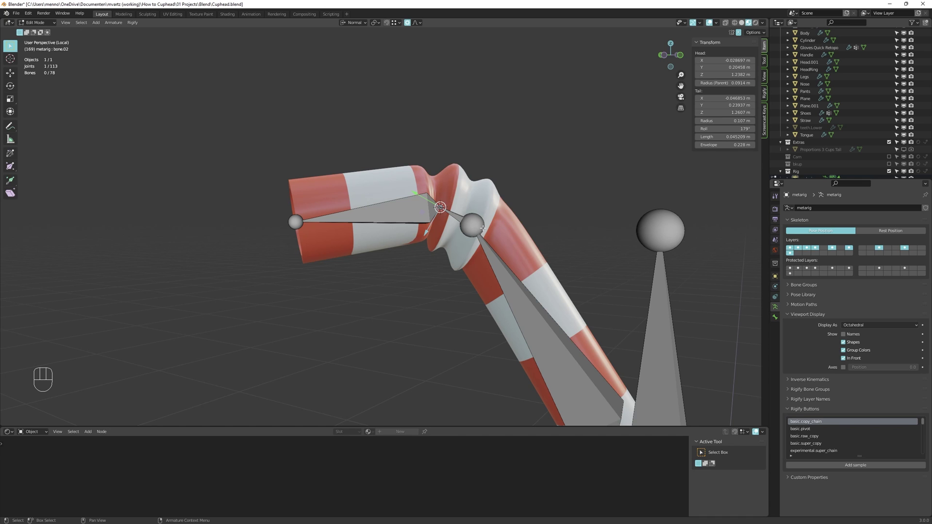
scroll(492, 230, down, 3)
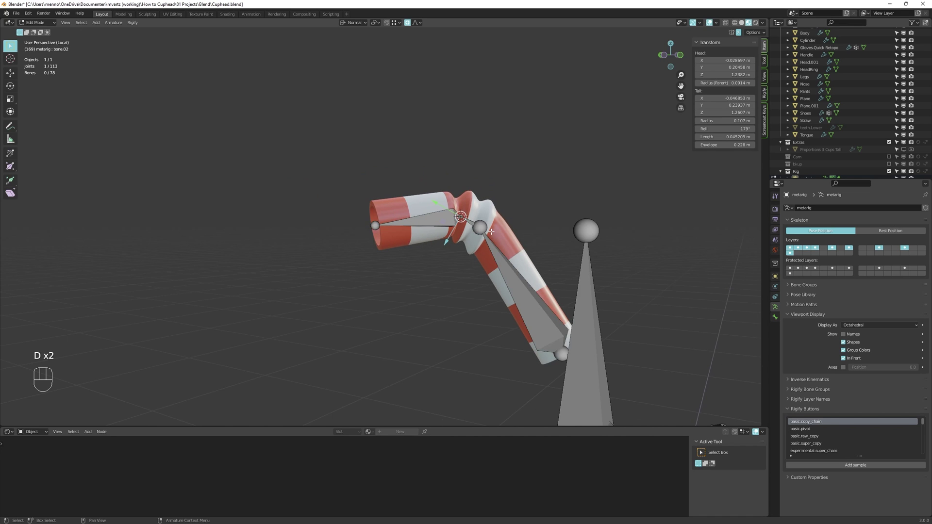
- Test-rotate the jaw and head bones in Pose Mode to check which face bones follow, cancelling each rotation
key(Tab)
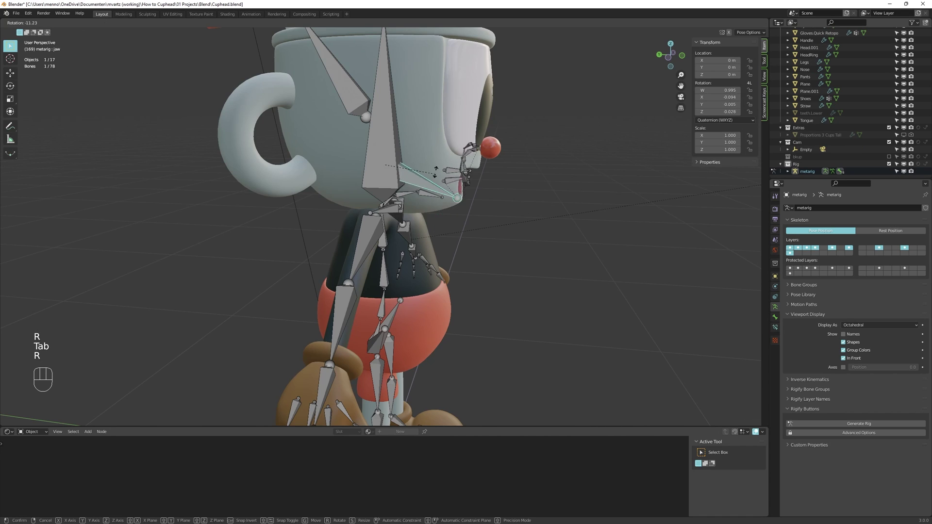
key(r)
click(400, 142)
click(400, 142)
key(r)
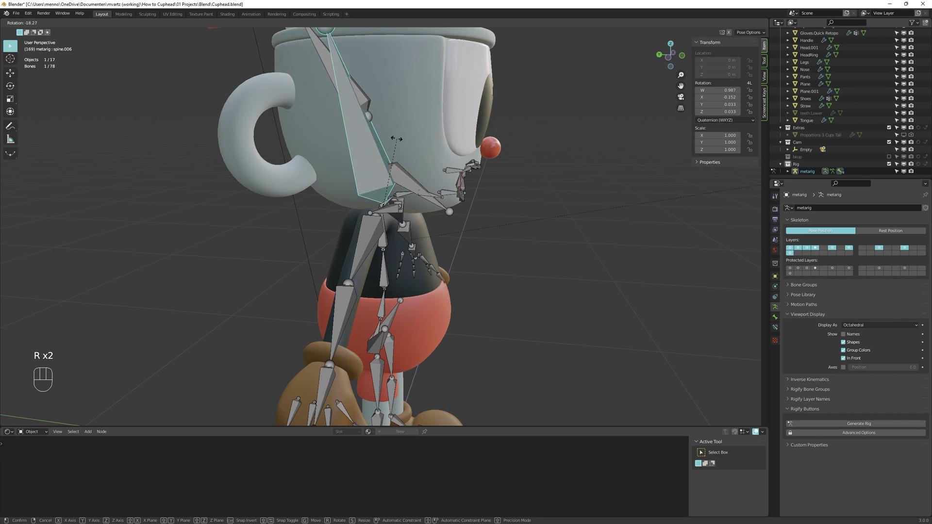
right_click(407, 175)
click(407, 175)
key(r)
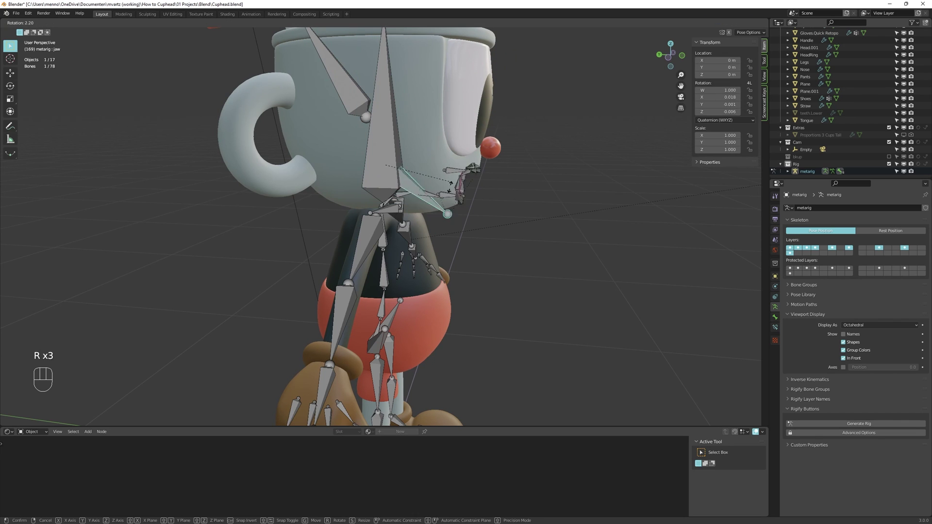
right_click(452, 168)
- Parent the upper teeth bone teeth.T to the head bone spine.006
key(Tab)
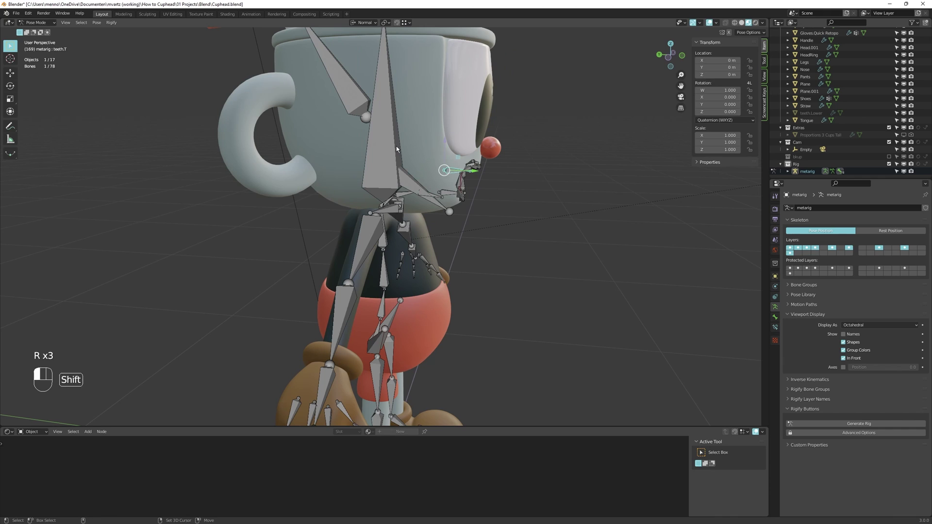
key(alt+a)
shift+click(395, 148)
key(ctrl+p)
click(394, 147)
click(363, 225)
- Test-rotate the head bone freely to check that its child bones follow, and cancel the rotation
key(alt+a)
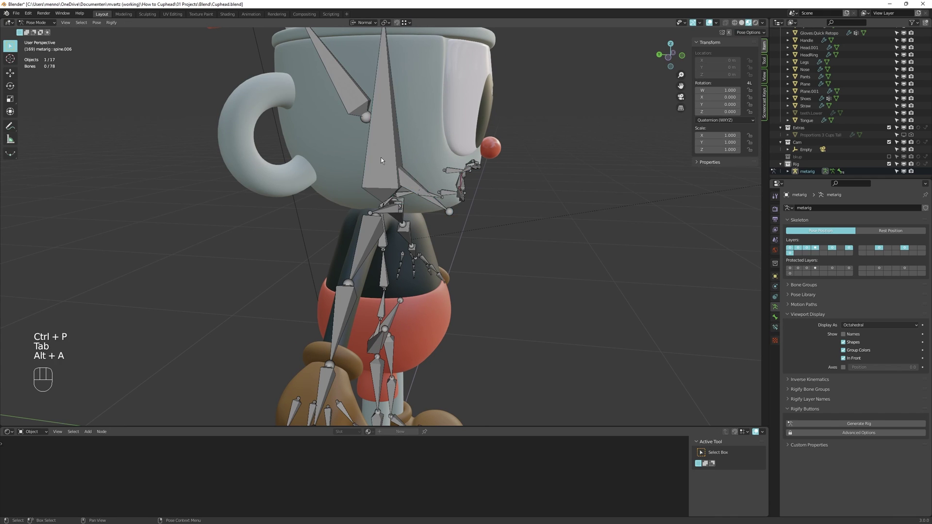
key(r)
key(r)
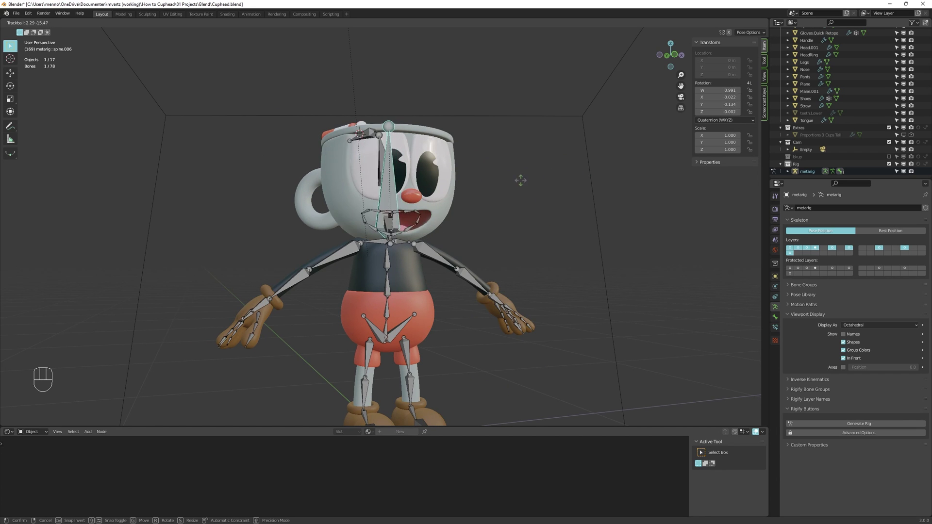
right_click(470, 188)
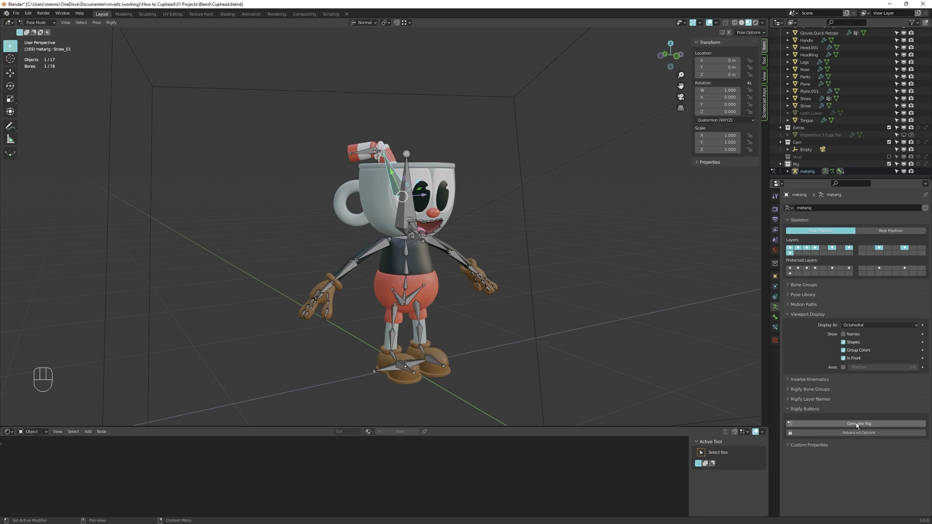
- Generate the Rigify rig from the metarig and check the pivot bone in the metarig
click(857, 424)
middle_drag(489, 307, 388, 292)
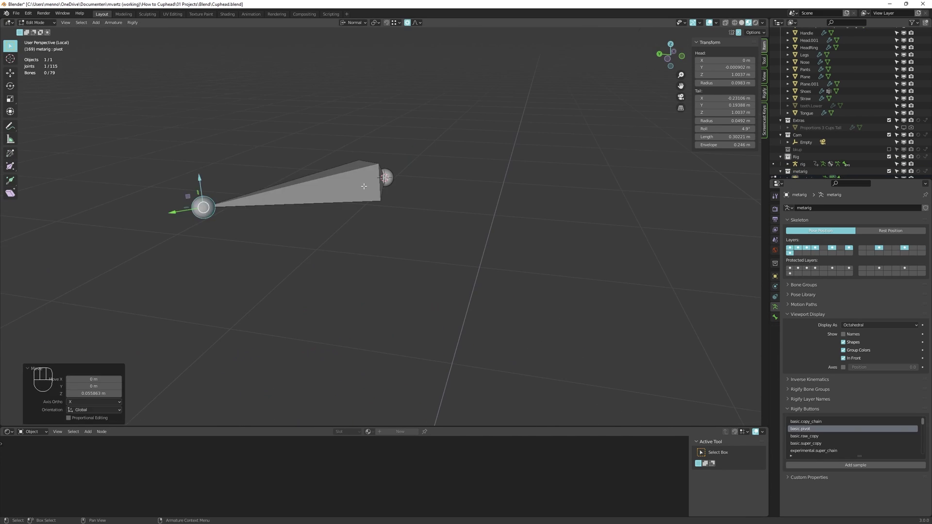
alt+middle_drag(418, 235, 397, 229)
key(Tab)
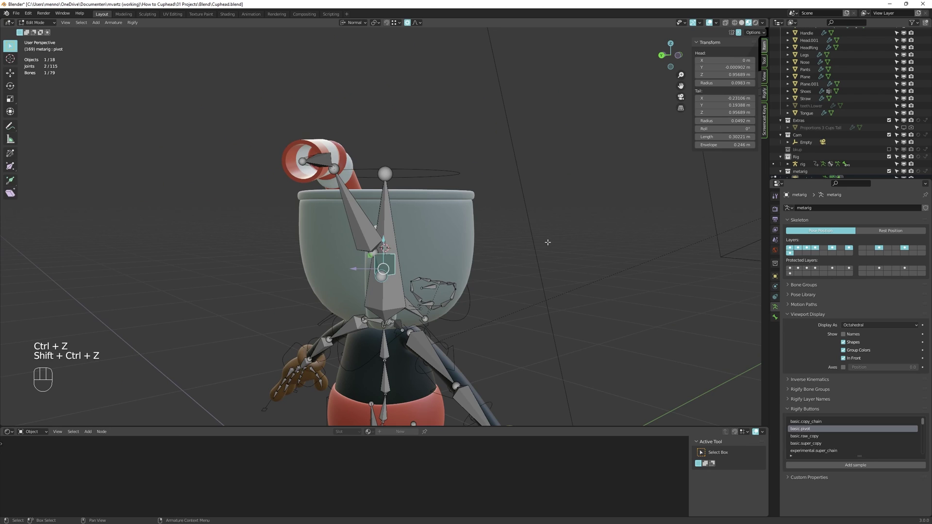
key(Tab)
middle_drag(548, 242, 502, 285)
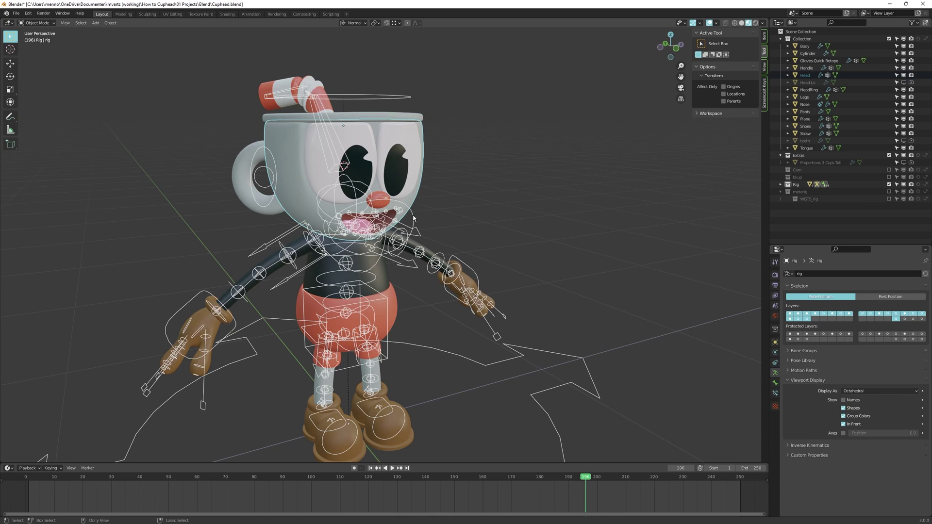
- Parent the head mesh to the rig using Armature Deform with automatic weights
key(ctrl+p)
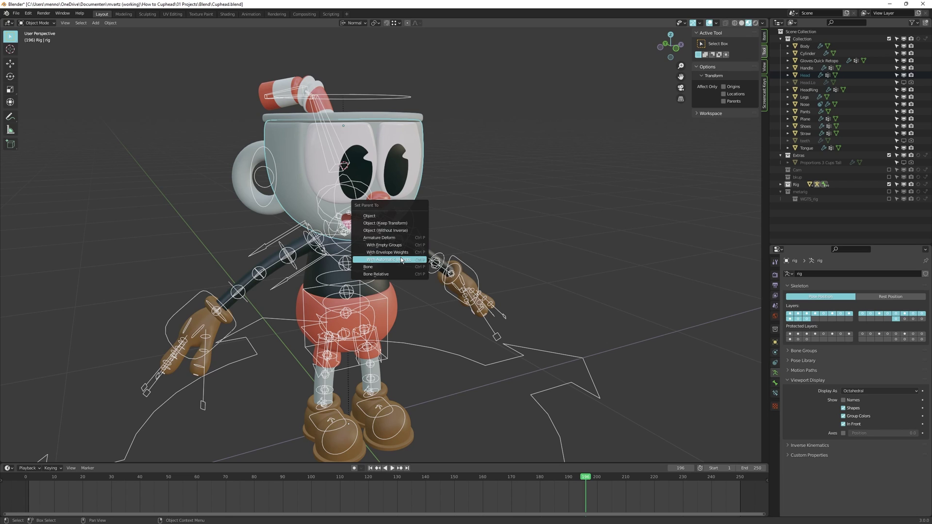
click(402, 260)
click(421, 212)
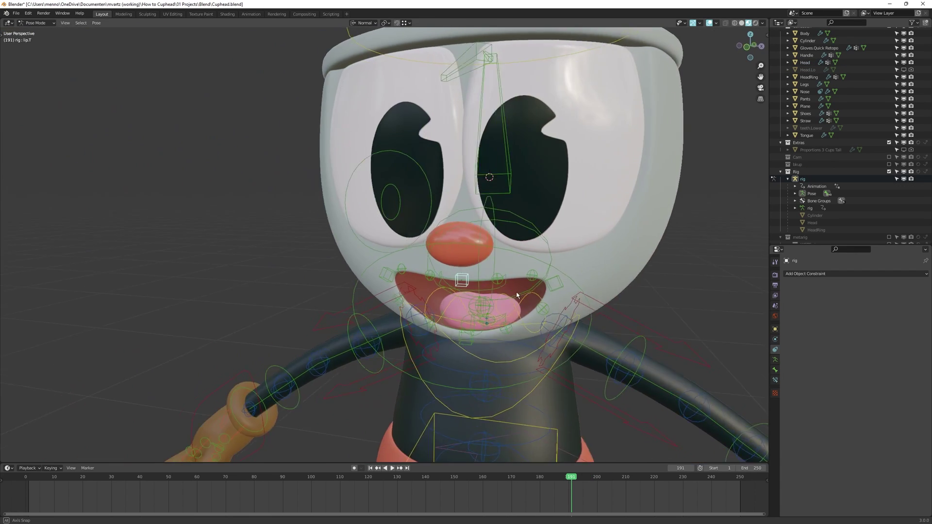
- Examine the nose's Child Of constraint and test-rotate the upper-lip control lip.T to check the nose's movement
middle_drag(467, 280, 604, 282)
key(ctrl+Tab)
click(485, 247)
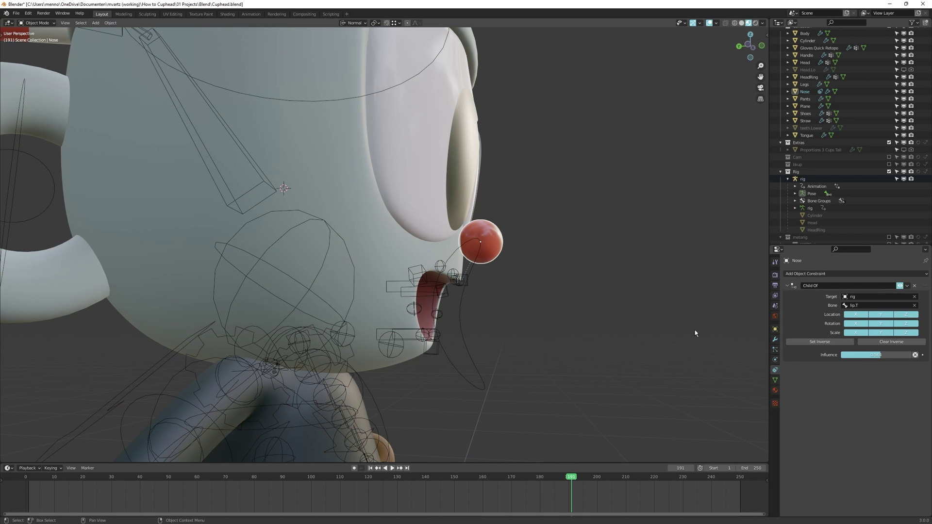
click(476, 294)
key(ctrl+Tab)
middle_drag(474, 292, 340, 294)
click(478, 287)
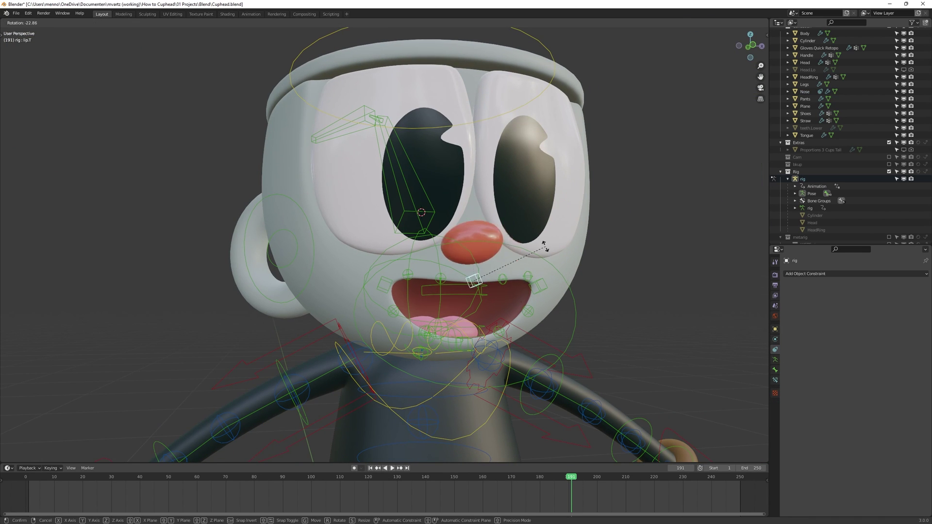
right_click(544, 245)
middle_drag(544, 245, 470, 287)
- Edit the target bone of the nose's Child Of constraint
click(470, 287)
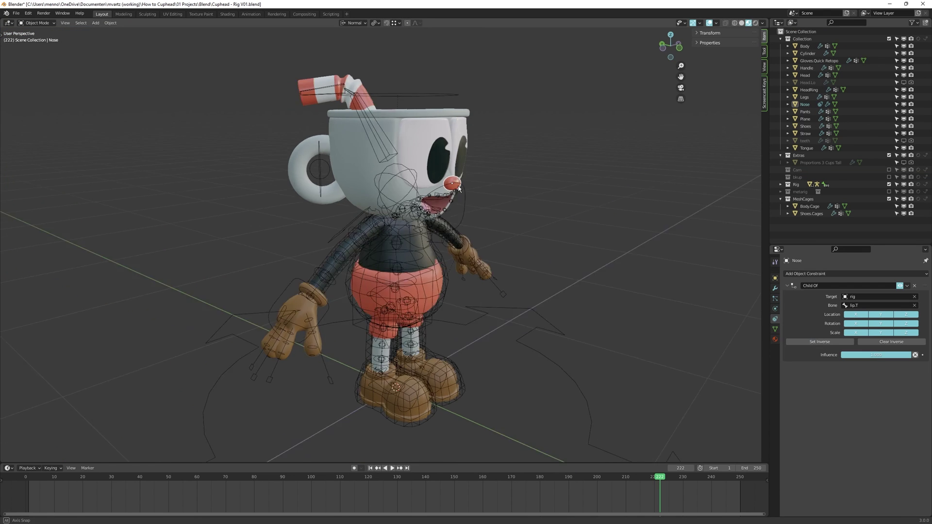
click(902, 306)
key(Return)
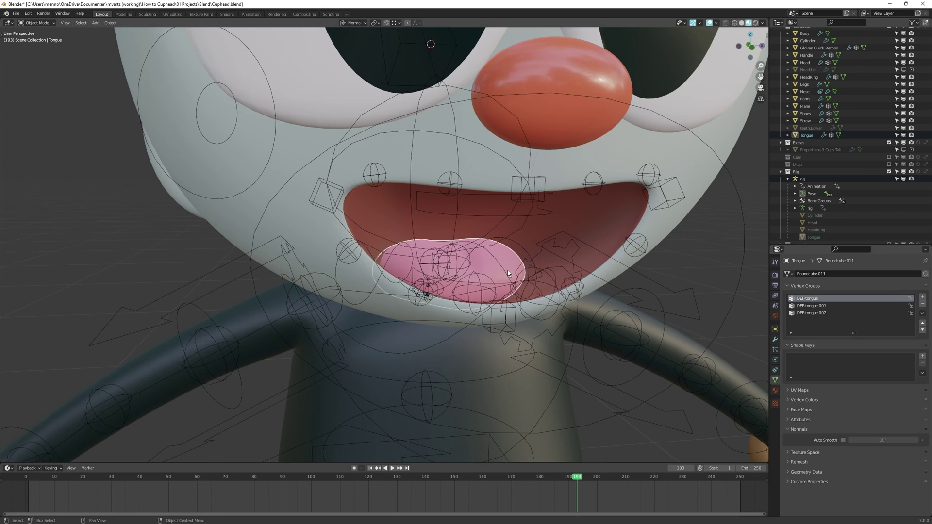
- Isolate the tongue in Local View for weight painting and resize the brush
drag(486, 294, 454, 299)
key(f)
click(557, 298)
key(KP_Divide)
mouse_move(489, 294)
middle_down()
mouse_move(548, 271)
mouse_move(500, 177)
mouse_move(494, 308)
mouse_move(491, 292)
middle_up()
key(q)
click(548, 271)
- Choose the Subtract brush and paint away DEF-tongue weight on the tongue
click(815, 306)
click(808, 299)
middle_drag(437, 272, 383, 280)
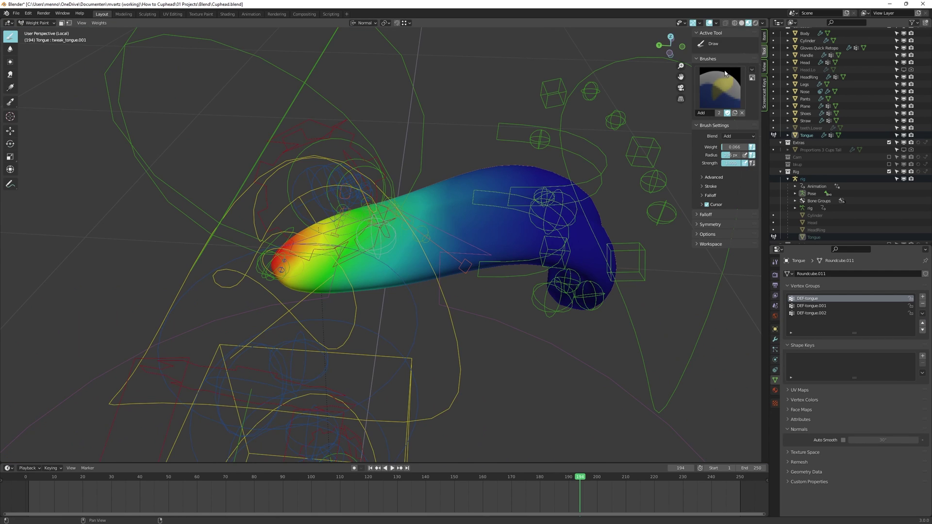
click(720, 87)
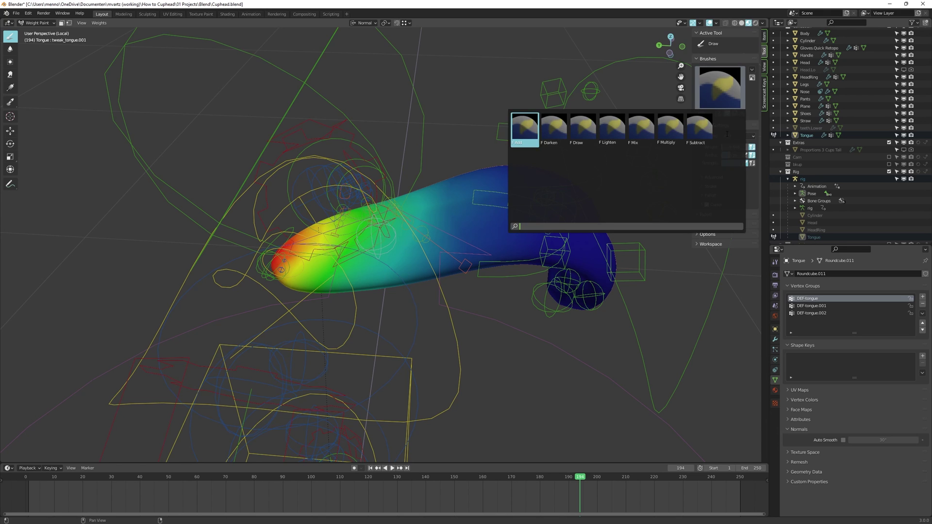
click(699, 130)
drag(406, 210, 413, 227)
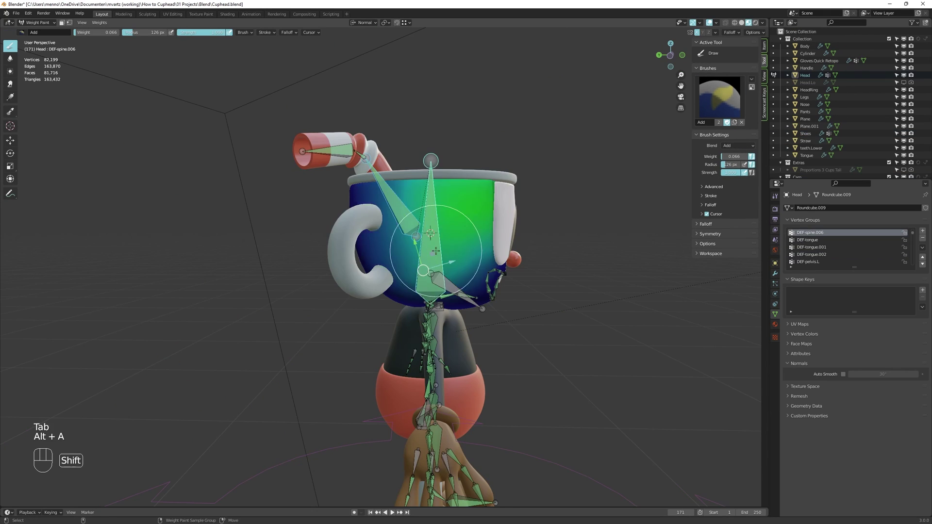
- Add DEF-spine.006 weight across the isolated head mesh and smooth the vertex weights
middle_drag(430, 233, 409, 276)
alt+drag(409, 276, 556, 189)
key(KP_Divide)
mouse_move(308, 192)
alt+mouse_down()
mouse_move(365, 198)
mouse_move(365, 254)
mouse_move(324, 204)
mouse_move(269, 291)
mouse_move(271, 270)
mouse_move(292, 292)
mouse_move(526, 252)
mouse_move(521, 257)
alt+mouse_up()
key(q)
key(q)
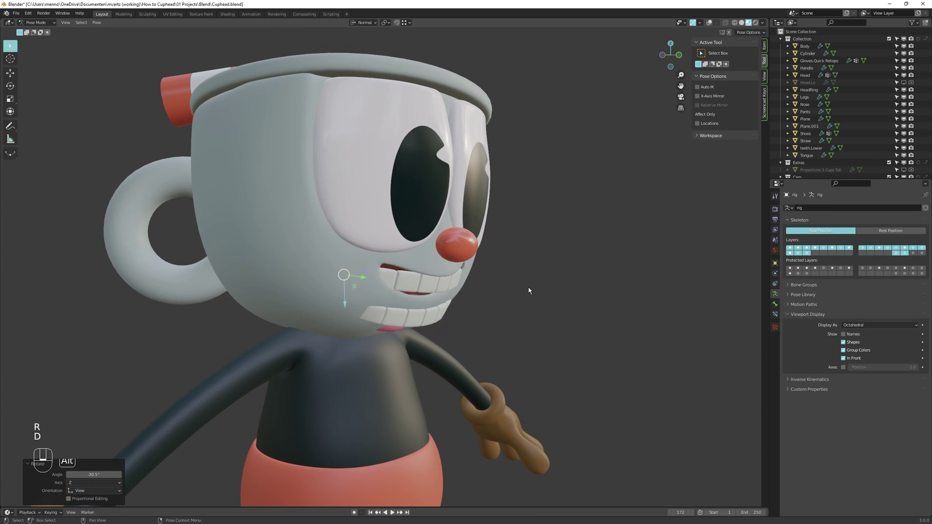
- Compare the mouth's deformation with and without the jaw rotation by repeatedly undoing and redoing it
key(ctrl+z)
key(ctrl+shift+z)
key(ctrl+z)
key(ctrl+shift+z)
key(ctrl+z)
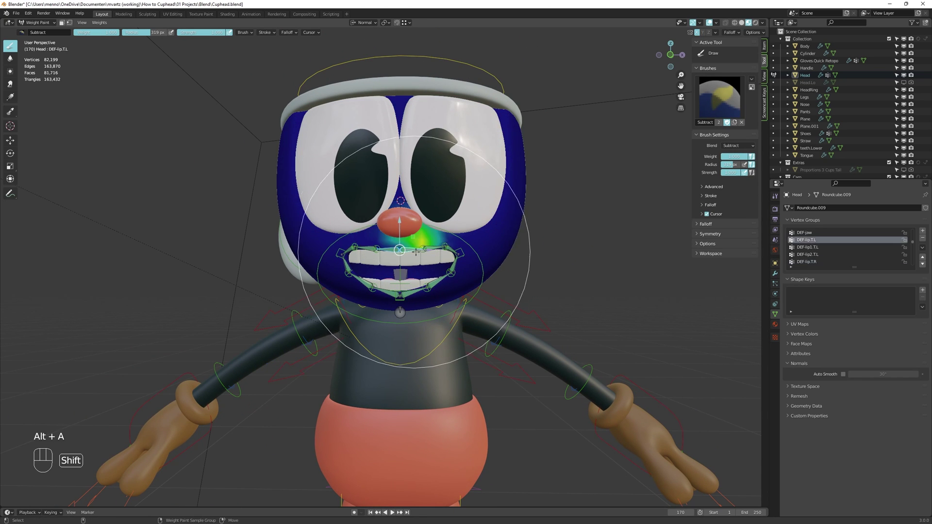
- Select the upper-lip bone DEF-lip2.T.R for weight painting on the head and switch to the Add brush
ctrl+click(372, 251)
middle_drag(372, 251, 343, 178)
scroll(343, 178, up, 1)
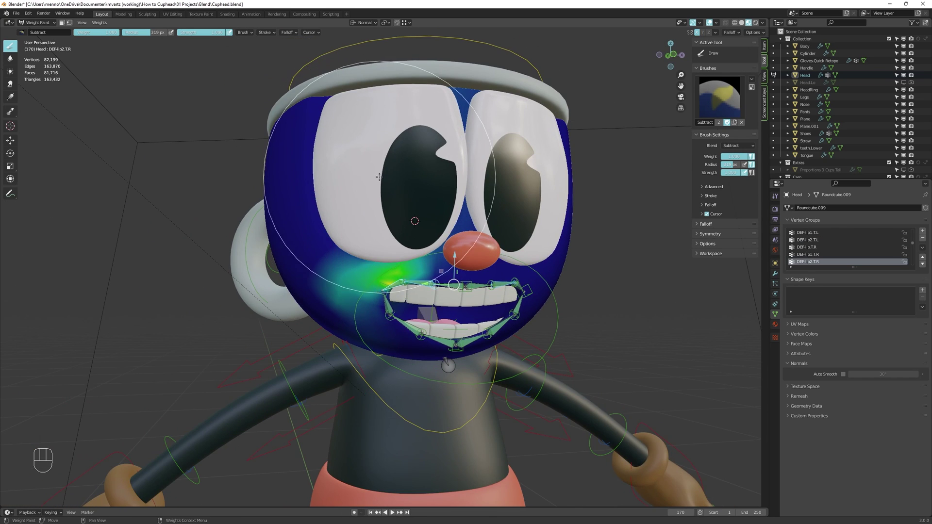
click(719, 97)
click(529, 140)
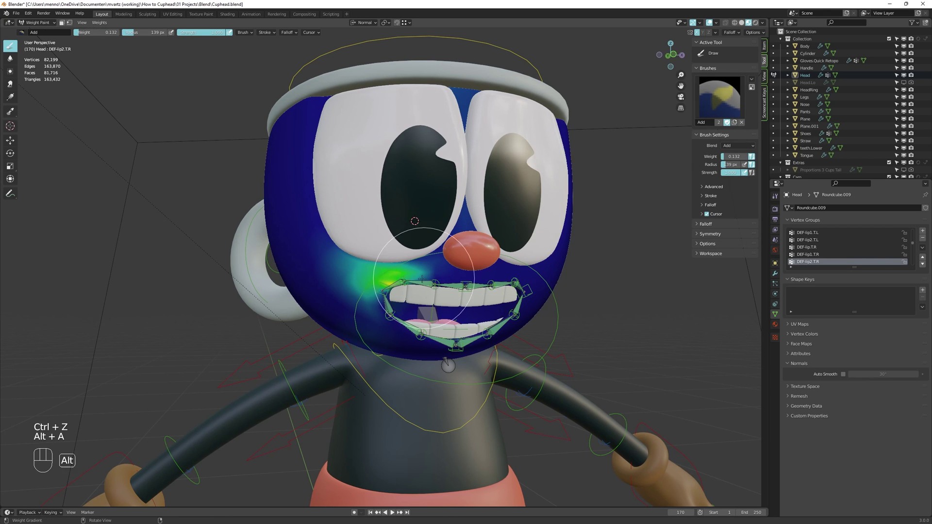
- Select the lower-lip bone DEF-lip2.B.L and adjust its weights around the character's left mouth corner
ctrl+click(514, 314)
middle_drag(515, 314, 619, 261)
ctrl+drag(558, 272, 563, 292)
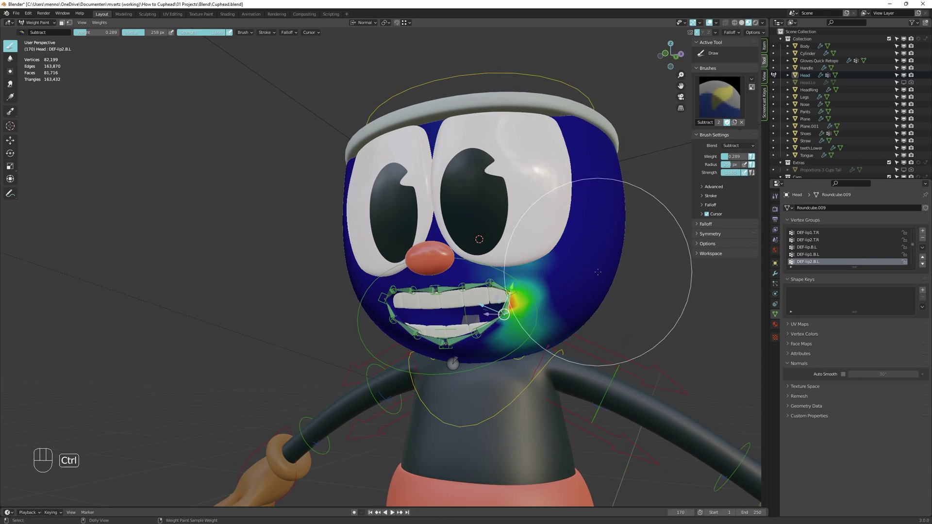
alt+middle_drag(563, 291, 565, 300)
key(q)
- Switch to the Add brush, resize it and paint weight around the mouth
click(720, 97)
click(529, 140)
key(f)
key(f)
key(f)
click(438, 306)
- Review the weights of the bones at the left mouth corner, finishing on DEF-lip2.B.L
ctrl+click(456, 312)
ctrl+click(509, 304)
key(d)
key(d)
ctrl+click(512, 295)
ctrl+click(505, 314)
key(f)
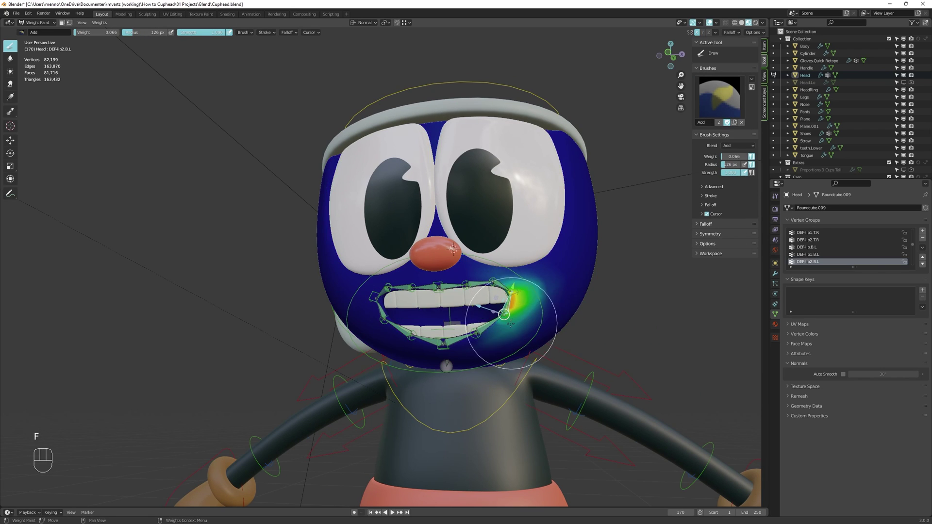
key(alt+a)
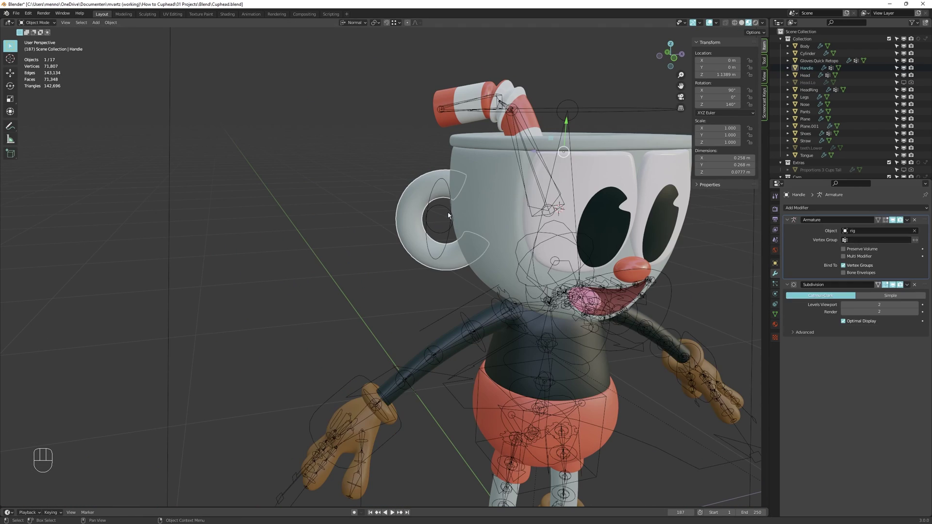
- Rotate the rig's Ear bone in Pose Mode to test how the cup handle follows
key(Tab)
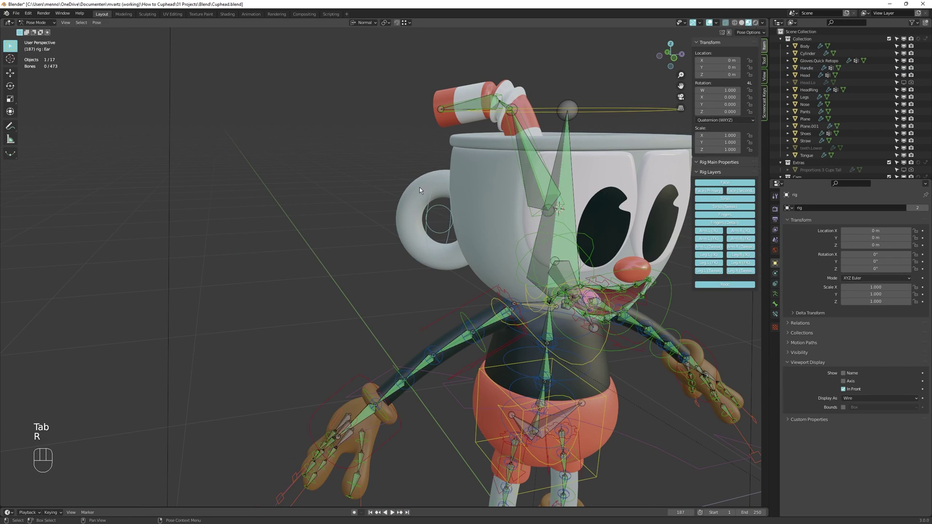
key(Tab)
key(Tab)
key(Tab)
key(r)
key(r)
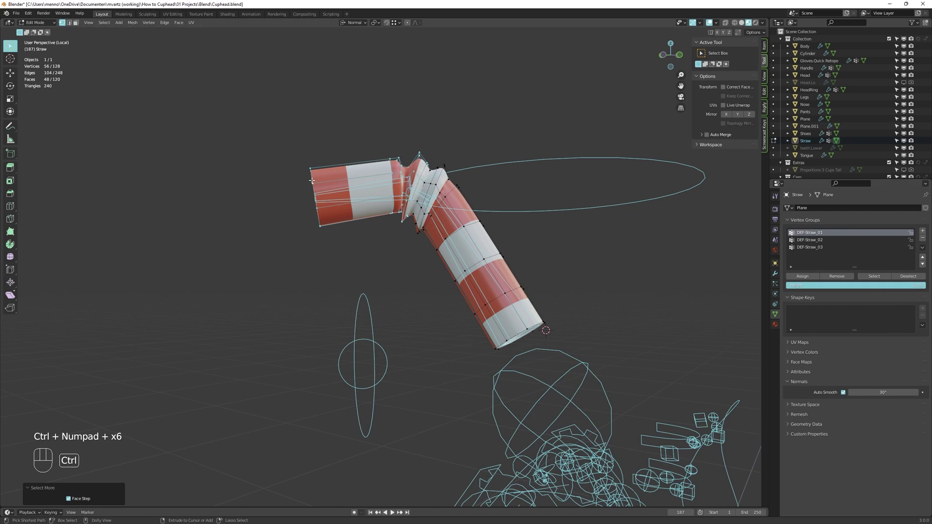
- Smooth the straw's DEF-Straw_01 weights across the bend and test them by rotating the straw bones
key(Tab)
key(Tab)
key(Tab)
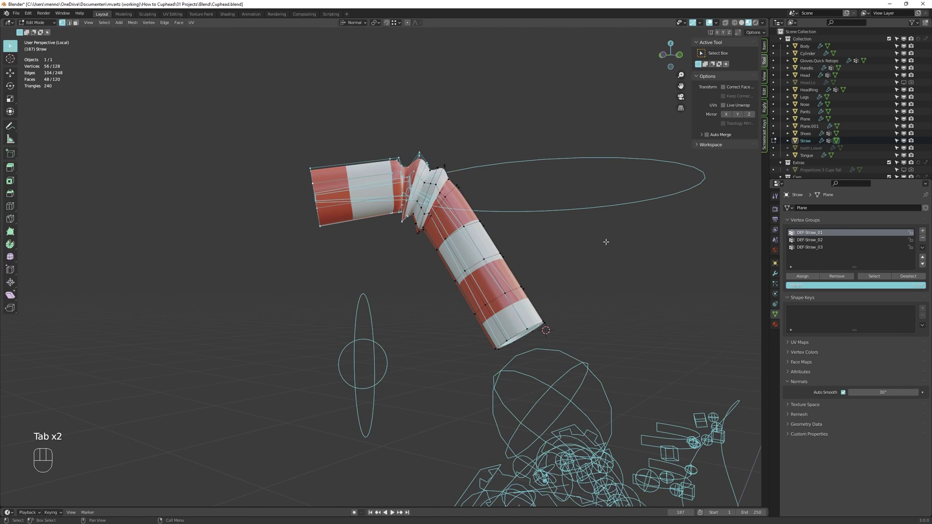
key(q)
key(q)
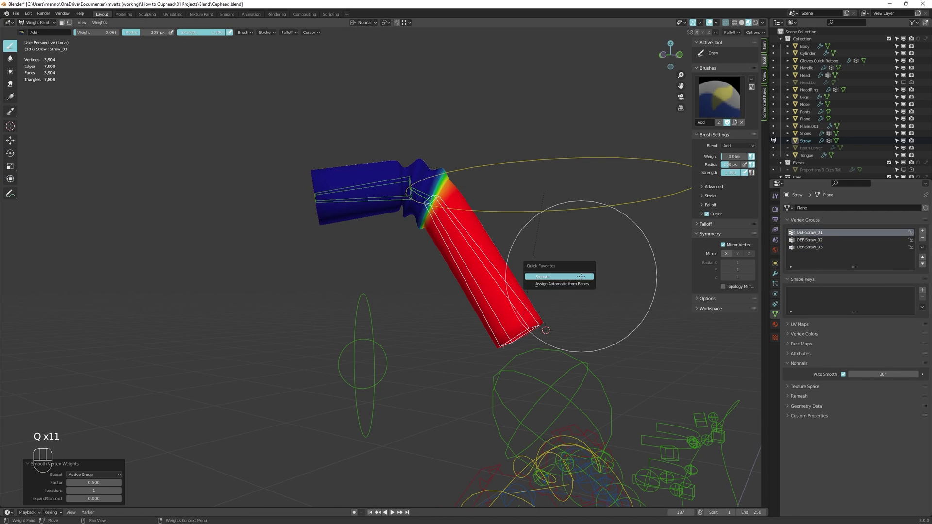
key(alt+a)
key(r)
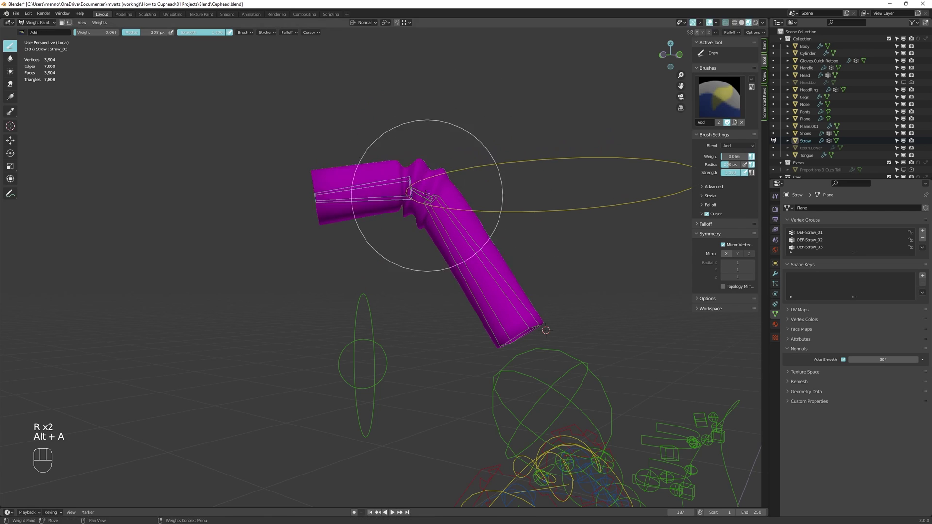
- Try to reduce the weights around the straw's bend using the Subtract brush with a 101 px radius
click(410, 183)
scroll(403, 350, up, 3)
click(818, 241)
click(720, 98)
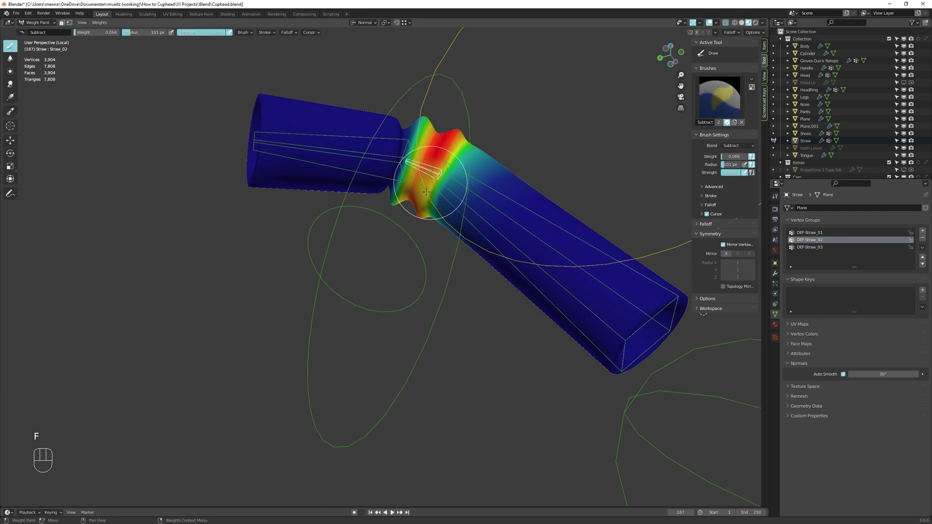
click(818, 233)
drag(425, 202, 426, 196)
mouse_move(425, 196)
middle_down()
mouse_move(422, 214)
mouse_move(455, 204)
middle_up()
- Undo the last six weight-painting actions on the straw and check its DEF-Straw_02 and DEF-Straw_03 weights
key(ctrl+z)
key(ctrl+z)
key(ctrl+z)
key(ctrl+z)
key(ctrl+z)
key(ctrl+z)
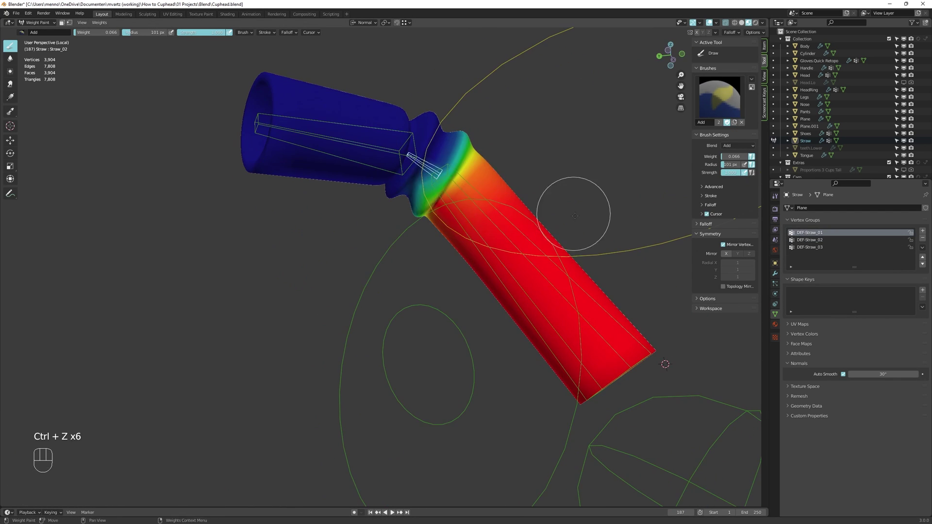
middle_drag(574, 213, 505, 194)
key(alt+a)
click(819, 241)
click(818, 248)
- Return the rig to Pose Mode, select only the Straw_02 bone at the bend and save the file
key(Tab)
scroll(486, 242, down, 2)
middle_drag(486, 252, 545, 244)
scroll(562, 246, up, 3)
key(alt+a)
key(alt+a)
click(461, 191)
key(ctrl+s)
- Rotate the Straw_02 bone freely to test how the straw's bend deforms, and undo the rotation
middle_drag(461, 191, 514, 184)
key(r)
key(r)
key(r)
click(523, 142)
middle_drag(523, 142, 534, 160)
key(ctrl+z)
- Rotate the Straw_02 bone again and try rotating its child bone to check the straw's tip
key(r)
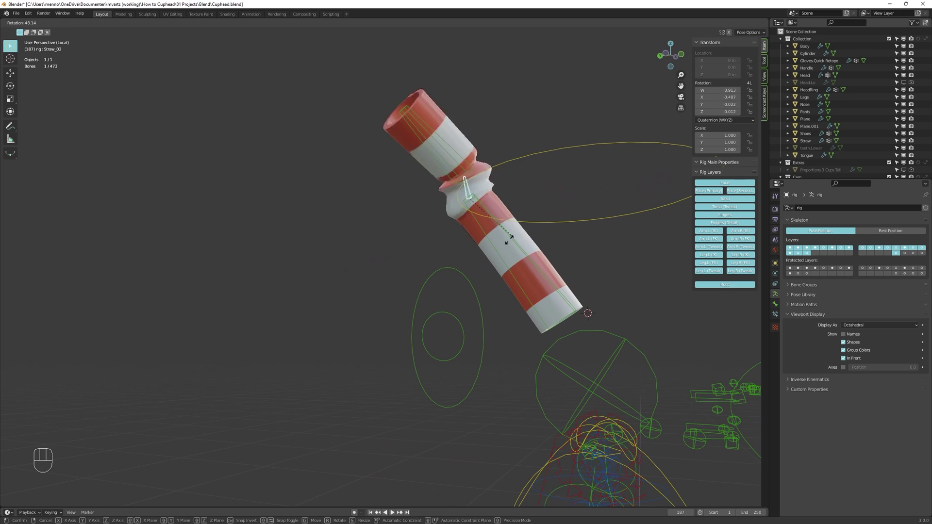
click(527, 171)
key(bracketright)
key(r)
right_click(527, 136)
- Unhide everything in Object Mode, clear the selection and return the rig to Pose Mode
key(Tab)
key(Tab)
key(alt+a)
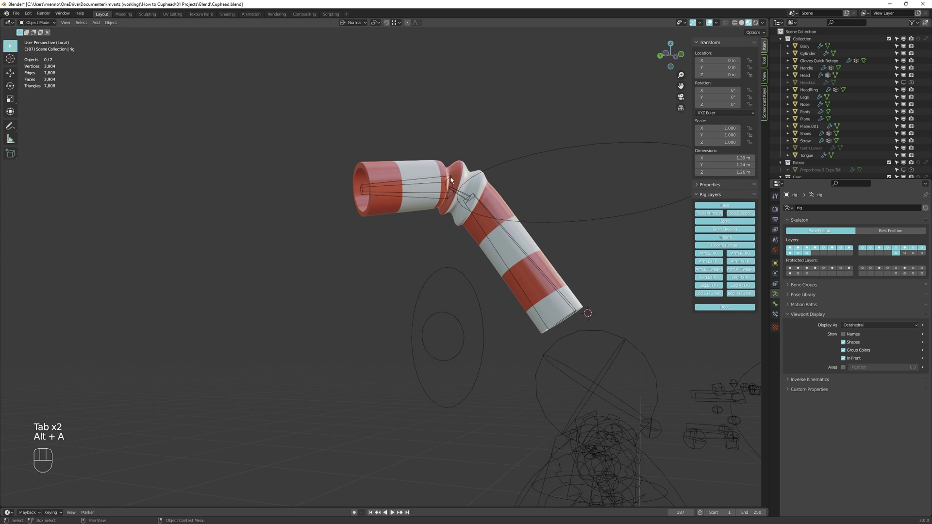
key(a)
key(alt+h)
key(alt+h)
key(Tab)
key(alt+a)
scroll(359, 179, down, 2)
key(Tab)
- Deselect all bones, save the file and leave local view to show the whole character
click(461, 253)
key(alt+a)
key(a)
key(a)
key(a)
key(a)
key(a)
key(ctrl+s)
key(KP_Divide)
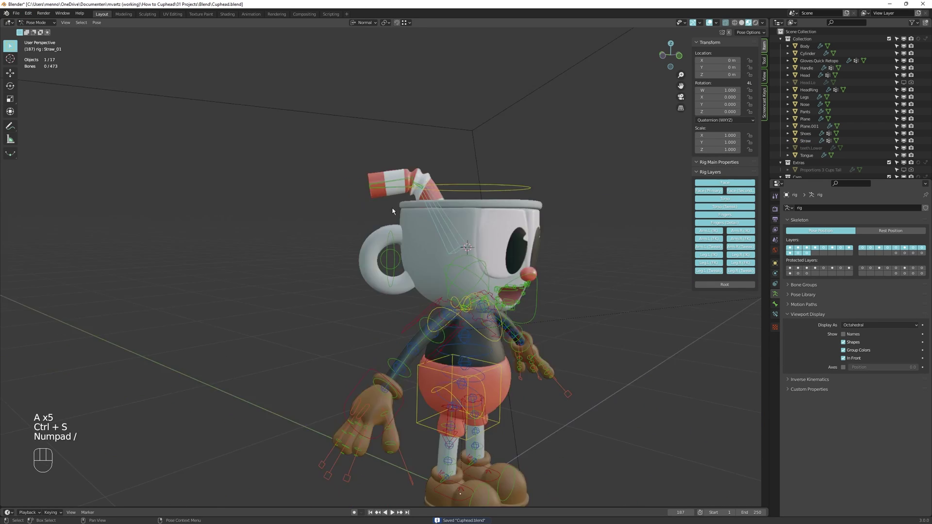
- Clear the bone selection and enlarge the Outliner so it lists the rig collection
key(alt+a)
key(alt+a)
drag(803, 179, 803, 245)
- Rotate the Straw_01 bone to test how the whole straw moves in the cup, and undo the test rotation
click(523, 177)
key(r)
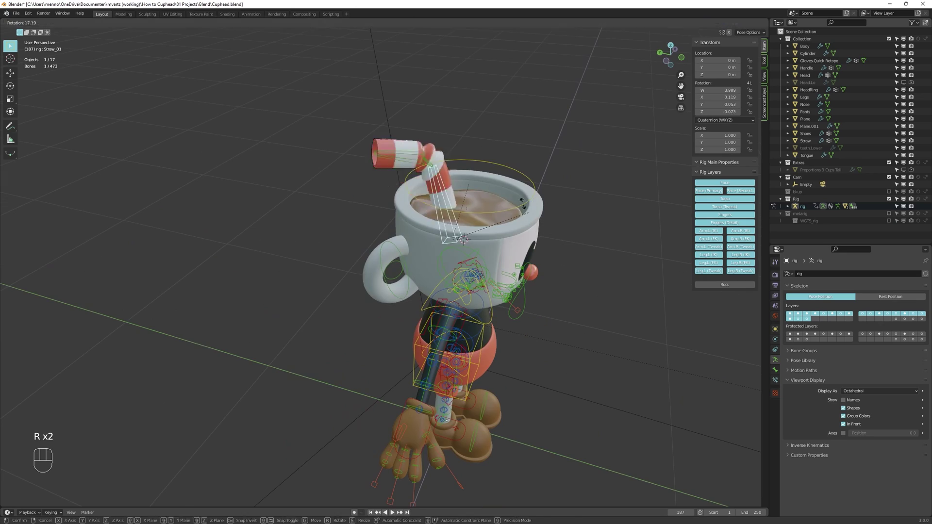
key(ctrl+z)
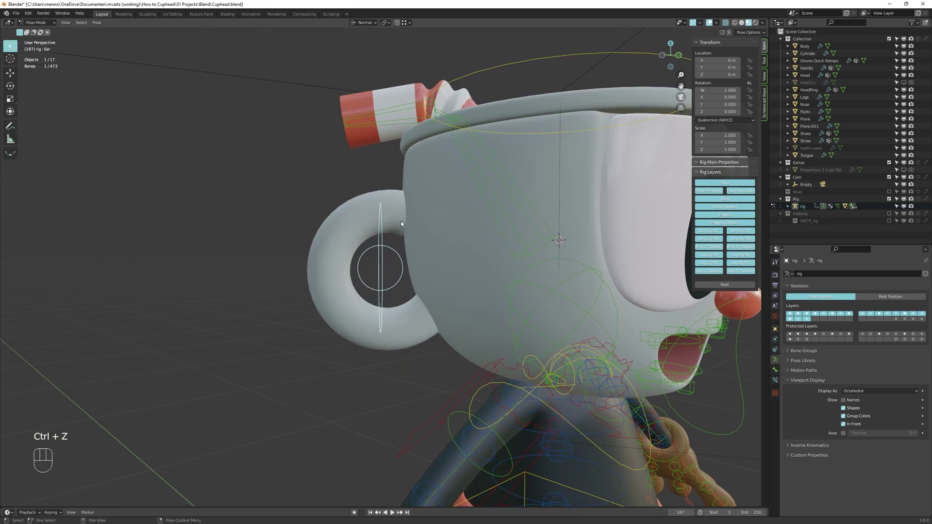
- Switch to Object Mode, select the cup's Handle mesh and save the file
key(Tab)
key(Tab)
key(Tab)
key(d)
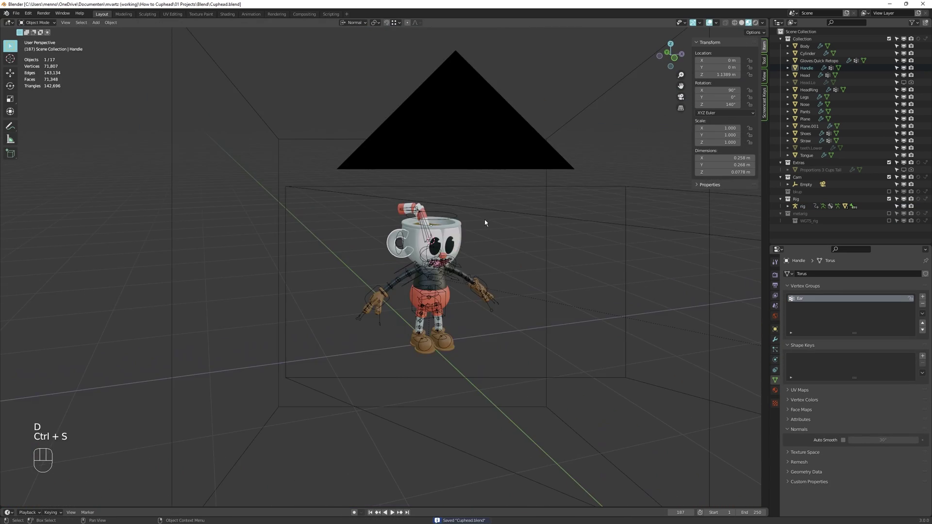